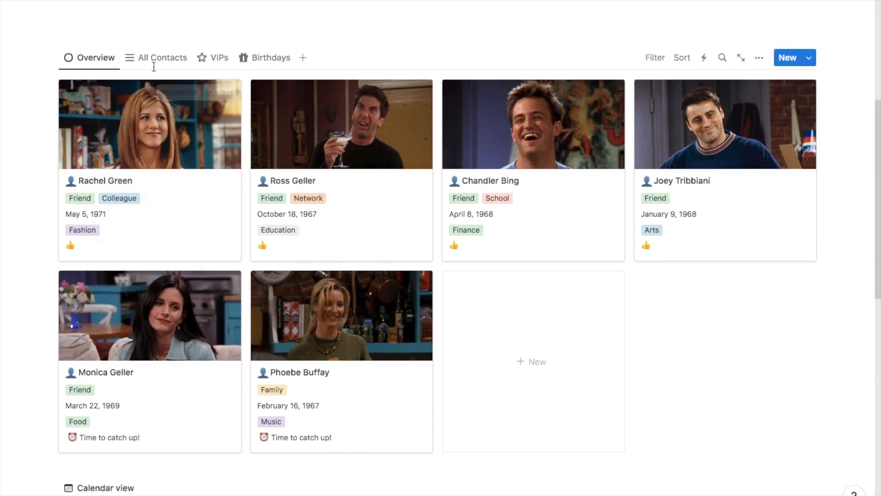
Step: Show the All Contacts table and inspect the Relationship options of the last and first contacts without changing them
{"action": "left_click", "coordinate": [158, 64]}
{"action": "scroll", "coordinate": [120, 293], "scroll_direction": "up", "scroll_amount": 1}
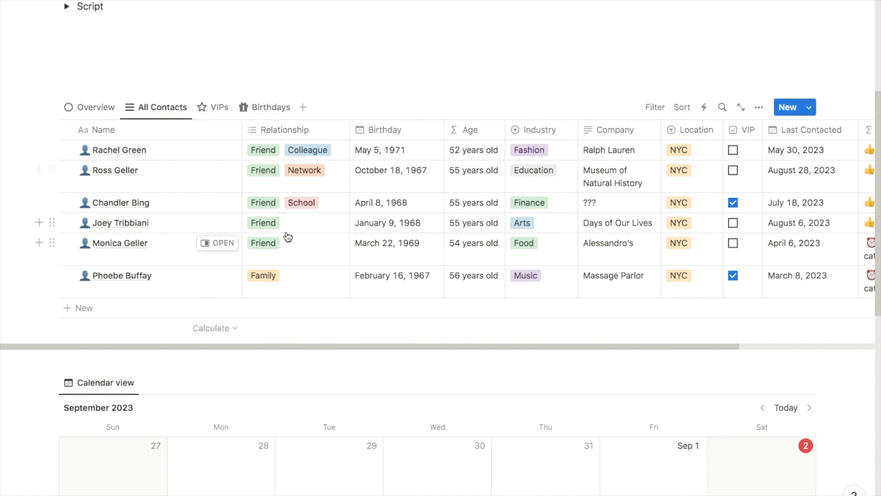
{"action": "left_click", "coordinate": [304, 275]}
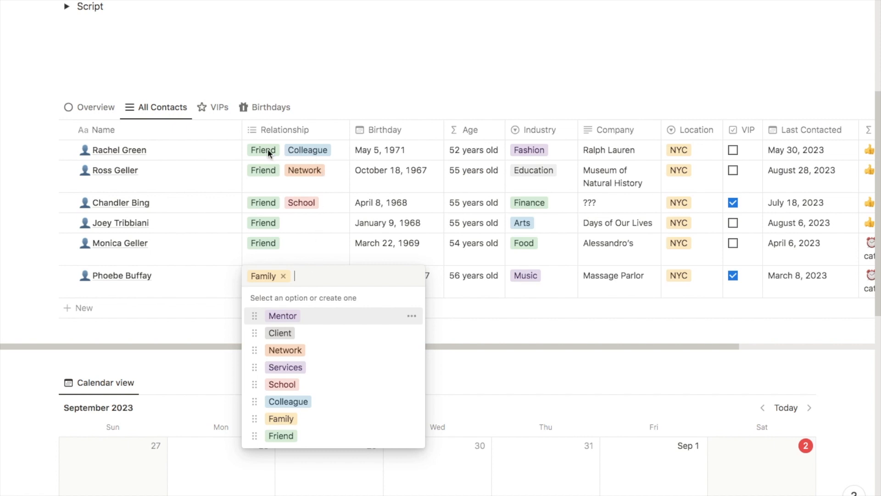
{"action": "key", "text": "Escape"}
{"action": "left_click", "coordinate": [305, 156]}
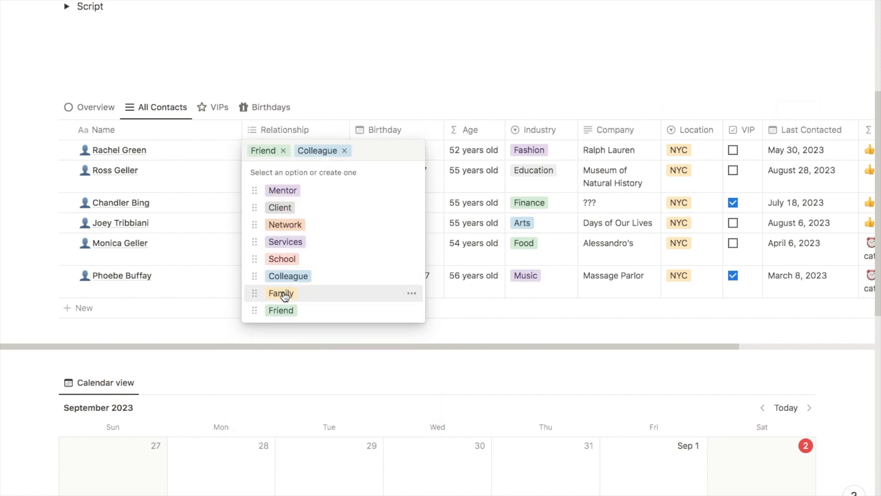
{"action": "key", "text": "Escape"}
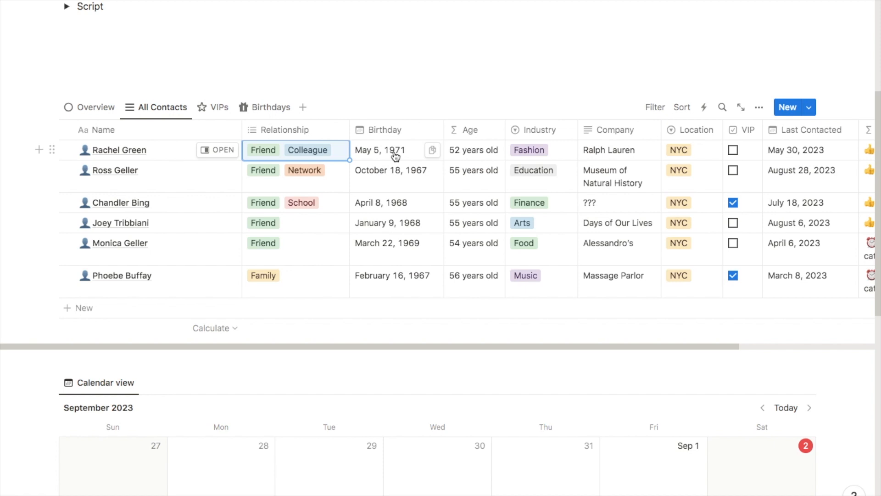
{"action": "key", "text": "Escape"}
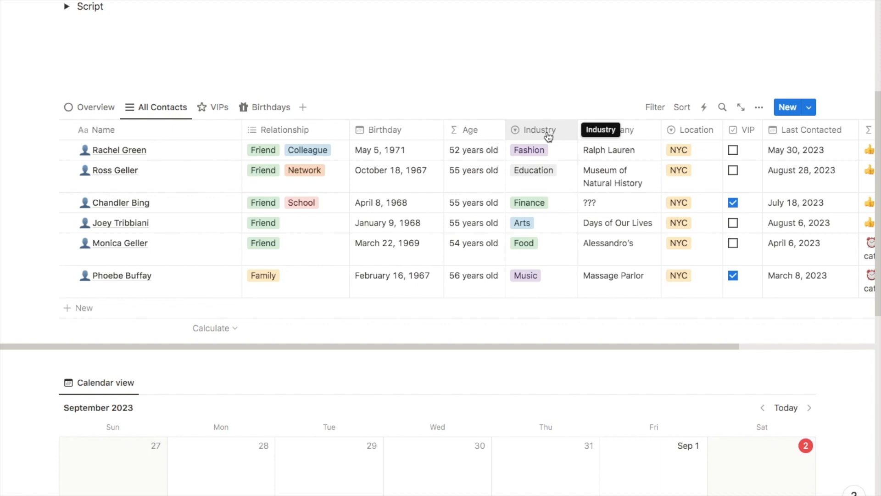
Step: Inspect the Industry options of the first contact and review the table's remaining columns through Status
{"action": "left_click", "coordinate": [550, 150]}
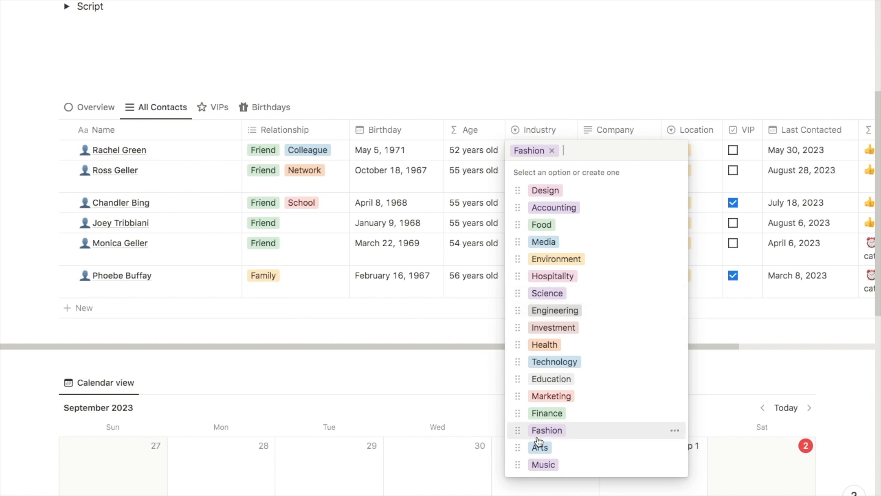
{"action": "left_click", "coordinate": [545, 105]}
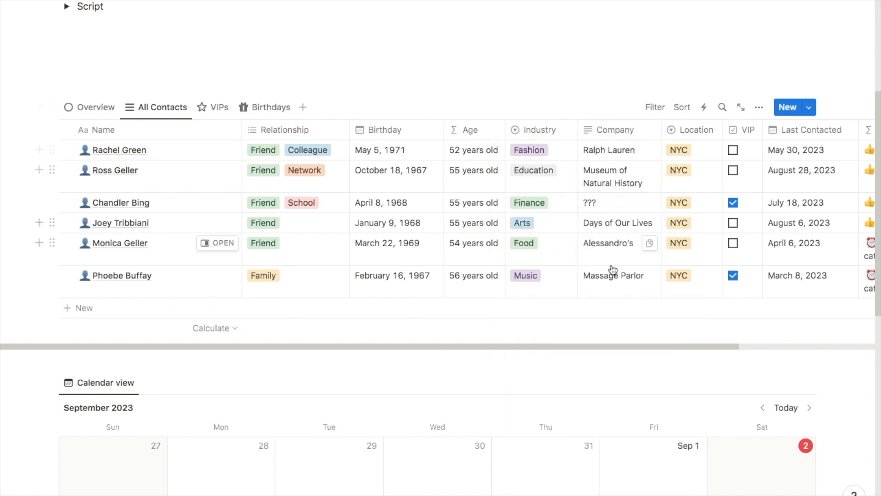
{"action": "scroll", "coordinate": [615, 134], "scroll_direction": "right", "scroll_amount": 2}
{"action": "scroll", "coordinate": [615, 134], "scroll_direction": "right", "scroll_amount": 2}
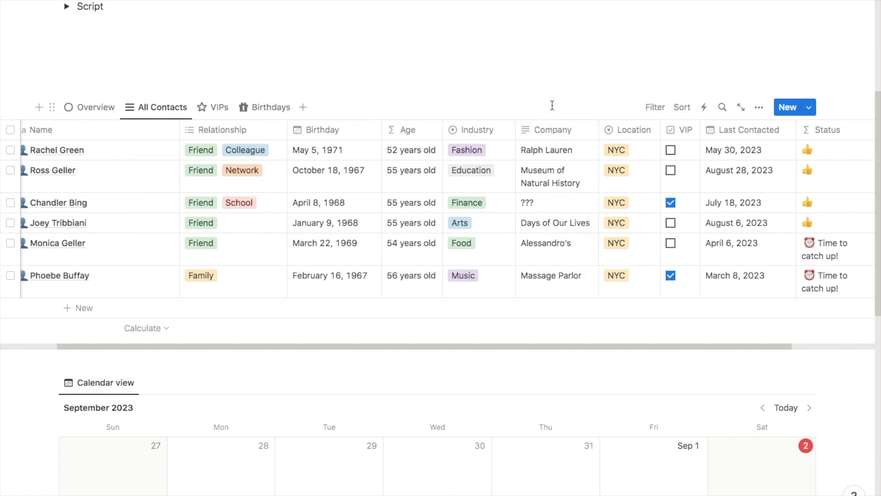
{"action": "scroll", "coordinate": [556, 101], "scroll_direction": "right", "scroll_amount": 3}
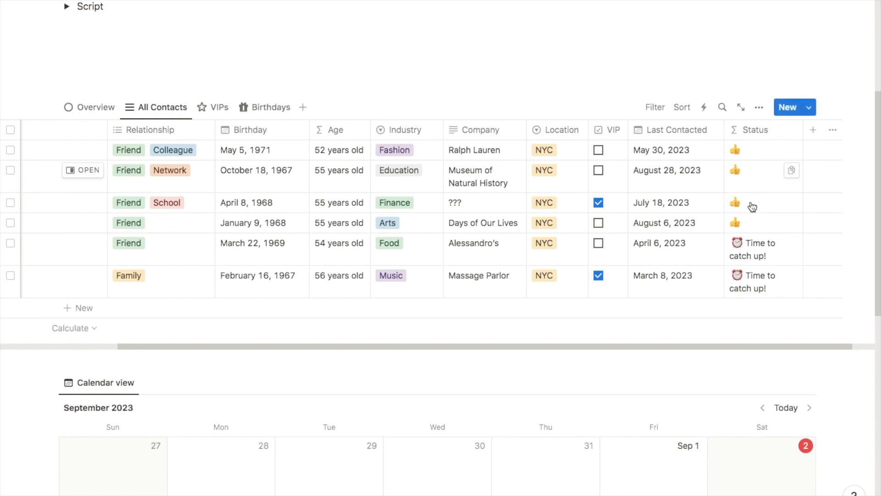
{"action": "scroll", "coordinate": [227, 161], "scroll_direction": "left", "scroll_amount": 3}
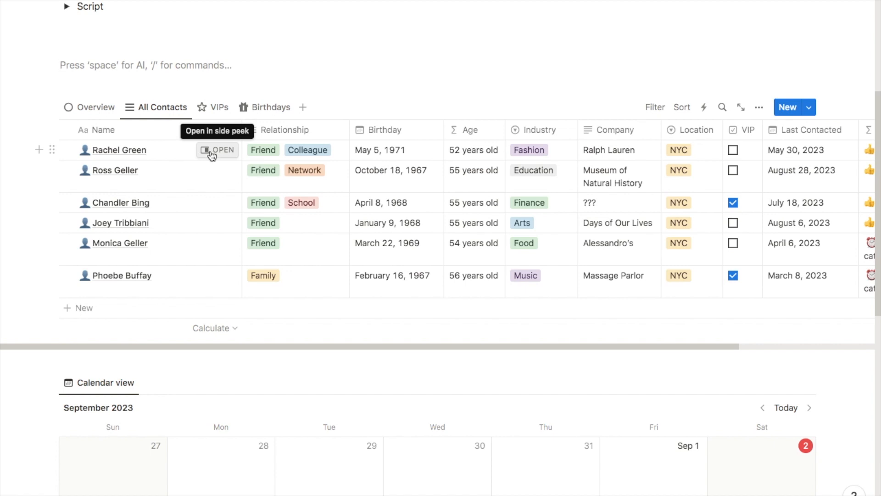
Step: Open the first contact's page in side peek, read its About, Contact and Notes sections, and close it
{"action": "left_click", "coordinate": [212, 151]}
{"action": "scroll", "coordinate": [736, 181], "scroll_direction": "down", "scroll_amount": 1}
{"action": "scroll", "coordinate": [736, 181], "scroll_direction": "down", "scroll_amount": 6}
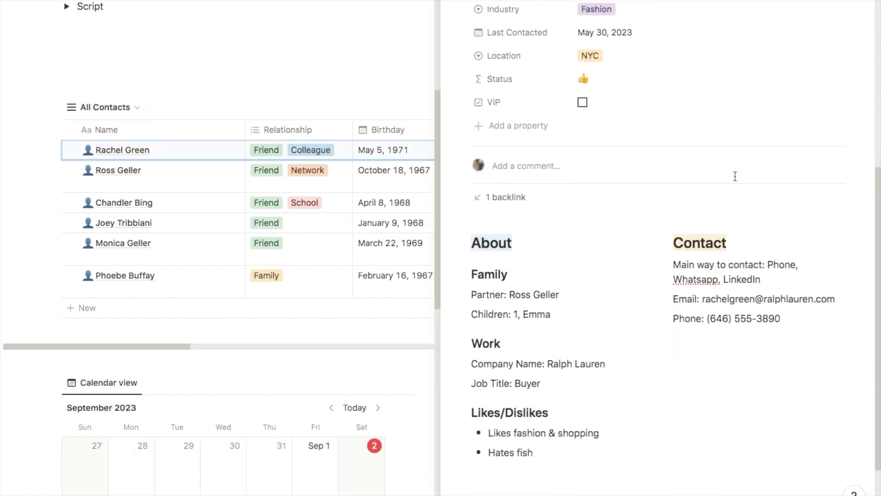
{"action": "scroll", "coordinate": [736, 176], "scroll_direction": "down", "scroll_amount": 1}
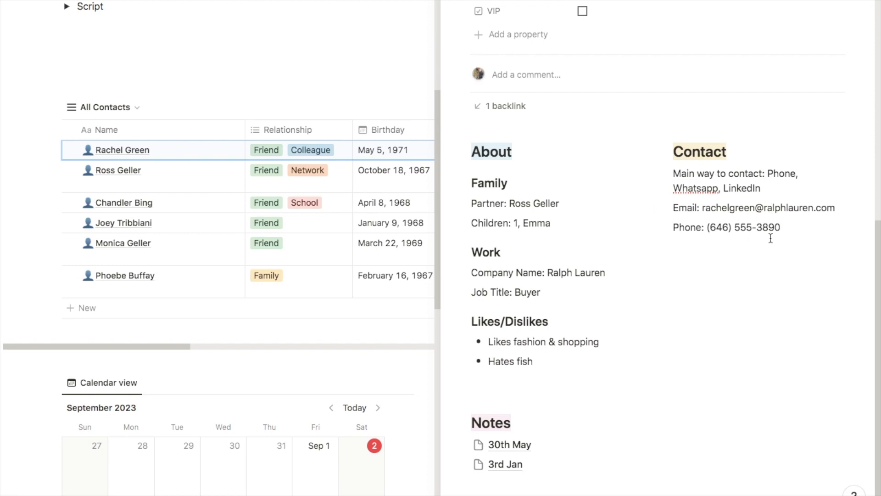
{"action": "key", "text": "Escape"}
Step: Review the VIPs and Birthdays views of the contacts database and return to the Overview gallery
{"action": "left_click", "coordinate": [216, 106]}
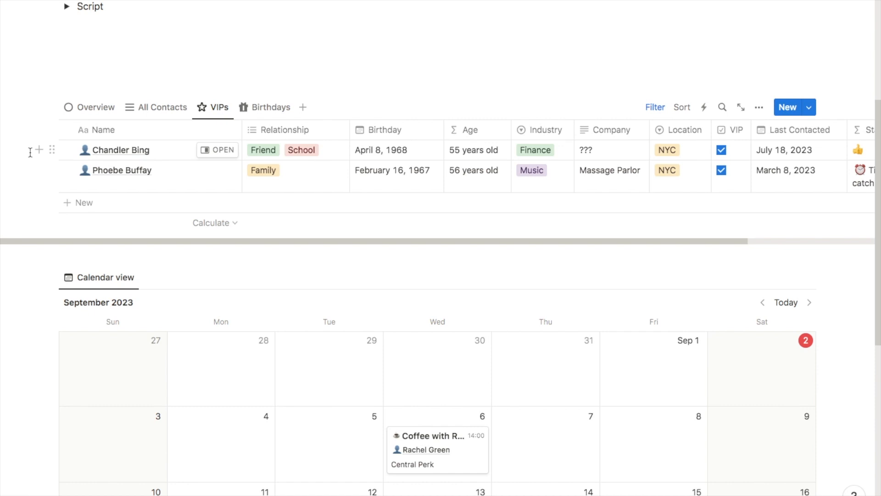
{"action": "left_click", "coordinate": [270, 110]}
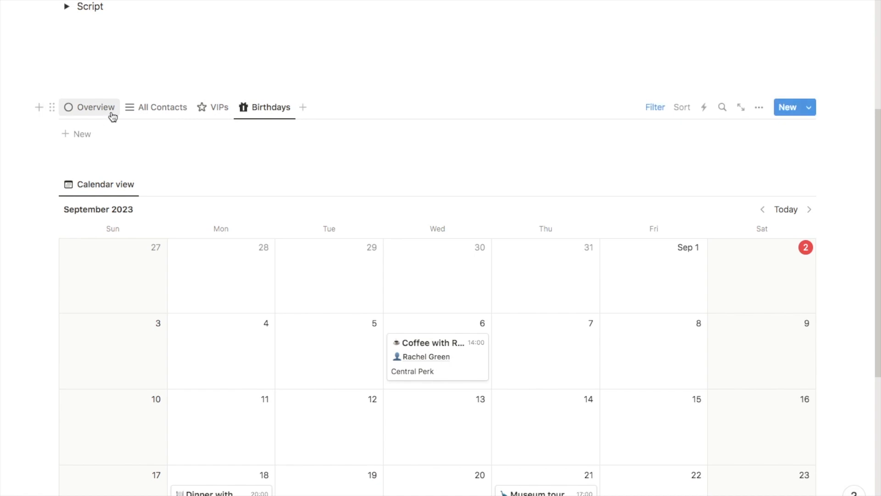
{"action": "left_click", "coordinate": [95, 108]}
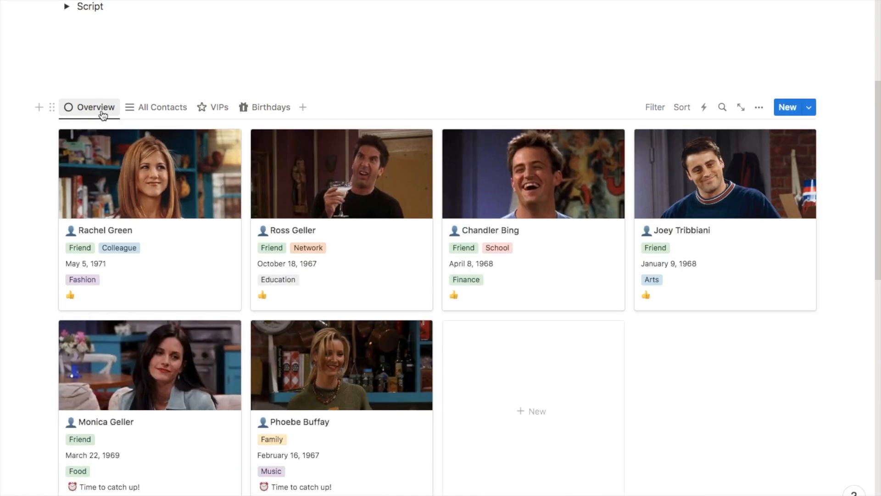
Step: Change the first contact's birthday to a day in September, keeping the same year
{"action": "left_click", "coordinate": [95, 263]}
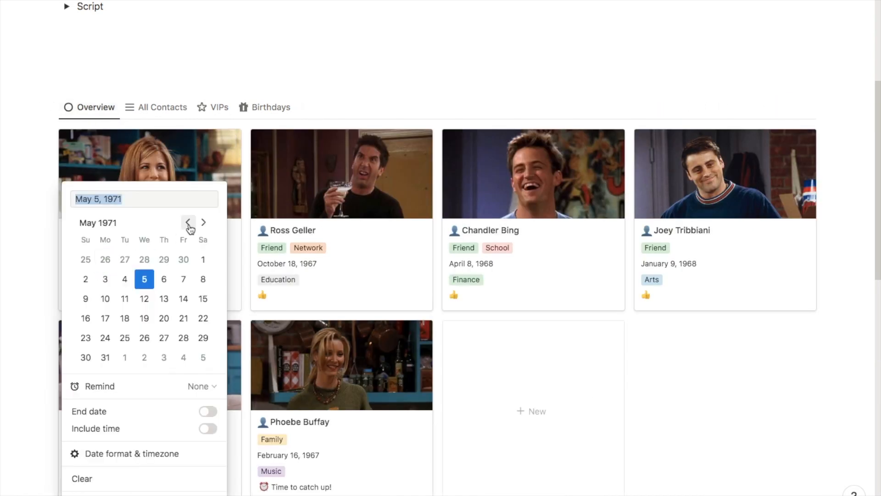
{"action": "left_click", "coordinate": [203, 222]}
{"action": "left_click", "coordinate": [204, 222]}
{"action": "left_click", "coordinate": [204, 222]}
{"action": "left_click", "coordinate": [203, 222]}
{"action": "left_click", "coordinate": [129, 296]}
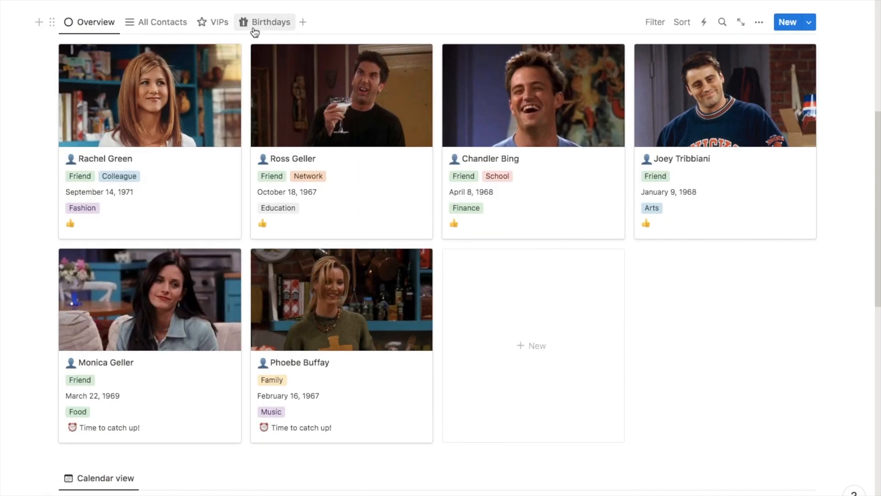
Step: Check the Birthdays view and examine the September 2023 calendar of planned meetings below it
{"action": "left_click", "coordinate": [254, 31]}
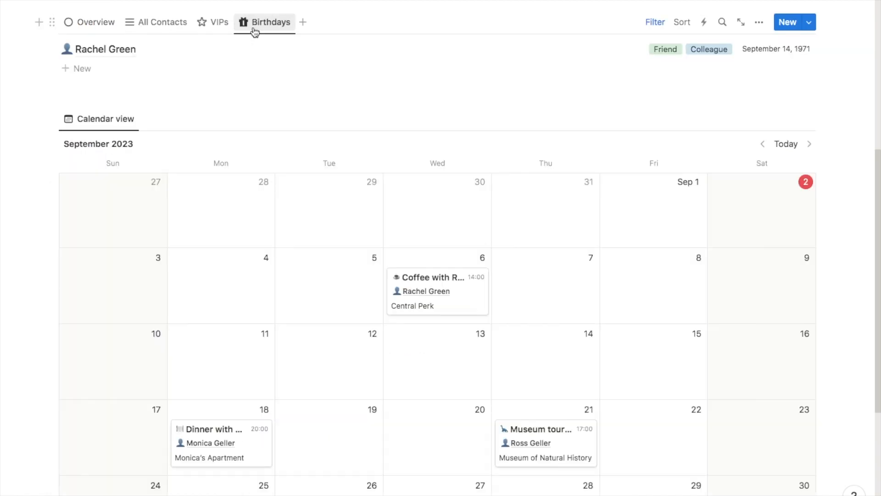
{"action": "scroll", "coordinate": [285, 87], "scroll_direction": "up", "scroll_amount": 3}
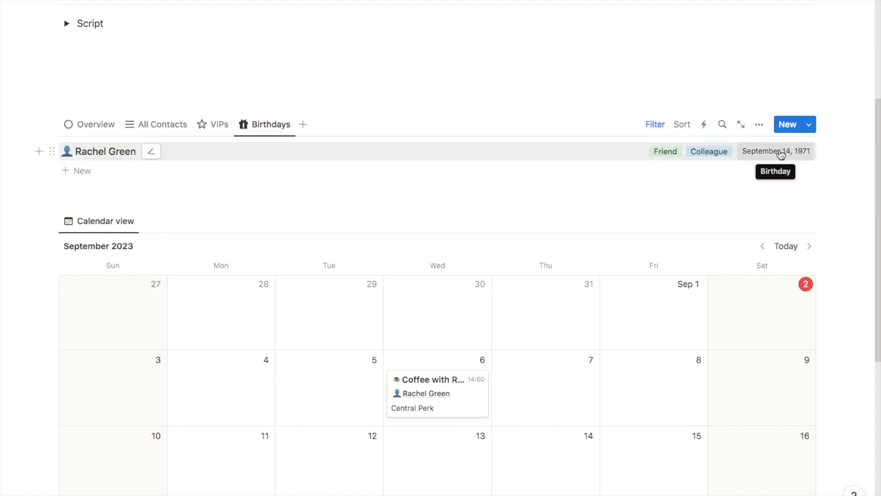
{"action": "scroll", "coordinate": [829, 233], "scroll_direction": "down", "scroll_amount": 5}
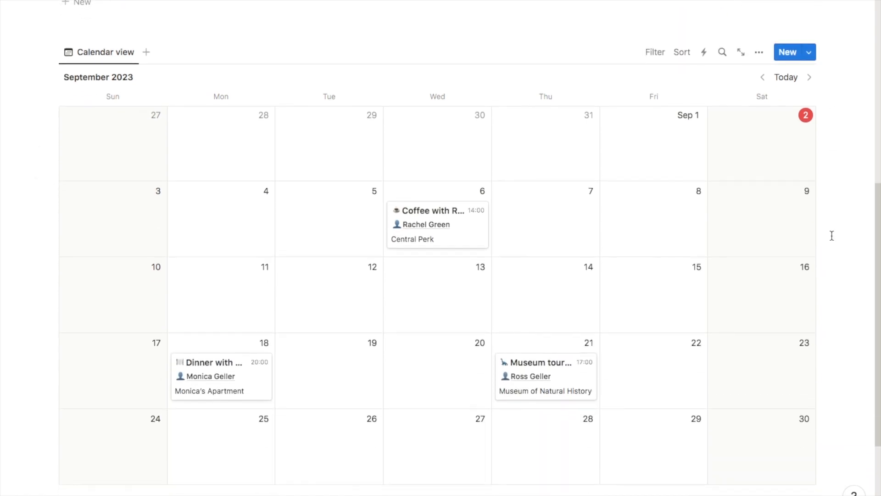
{"action": "scroll", "coordinate": [832, 235], "scroll_direction": "down", "scroll_amount": 1}
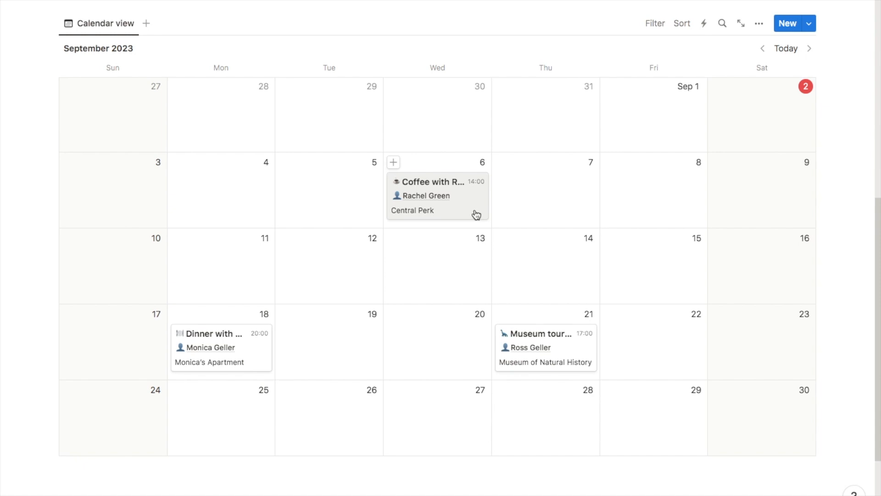
{"action": "scroll", "coordinate": [560, 255], "scroll_direction": "down", "scroll_amount": 1}
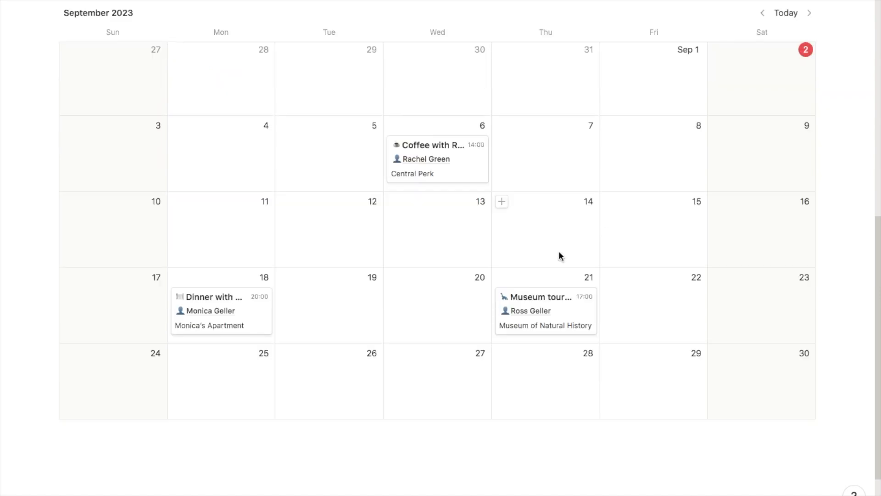
Step: Insert an inline database in the empty area below the calendar, title it Personal CRM, and hide its title
{"action": "scroll", "coordinate": [560, 256], "scroll_direction": "down", "scroll_amount": 10}
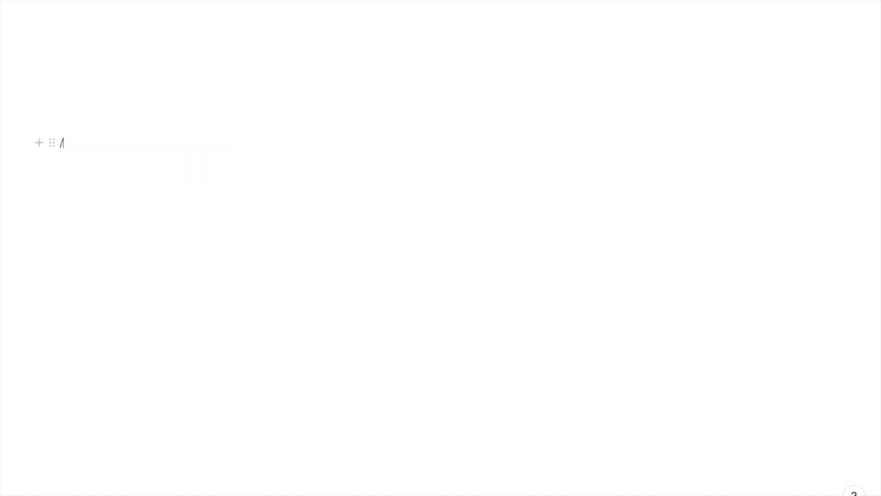
{"action": "type", "text": "/data"}
{"action": "left_click", "coordinate": [138, 187]}
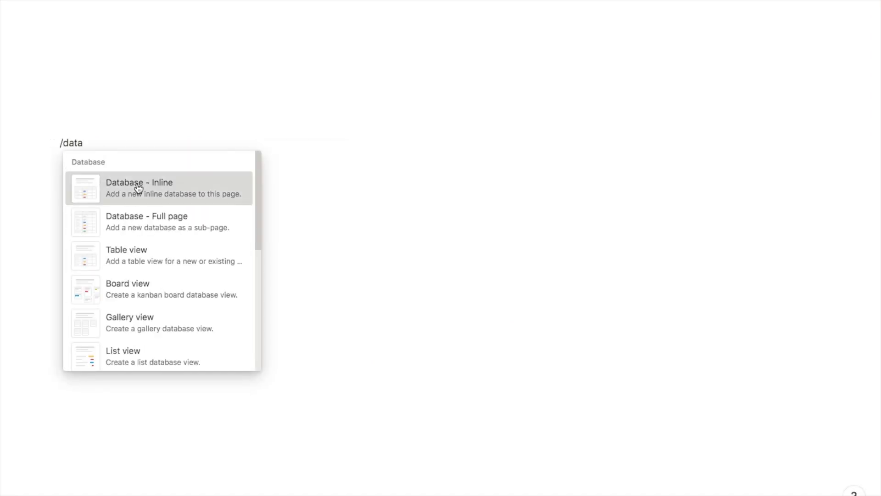
{"action": "type", "text": "Per"}
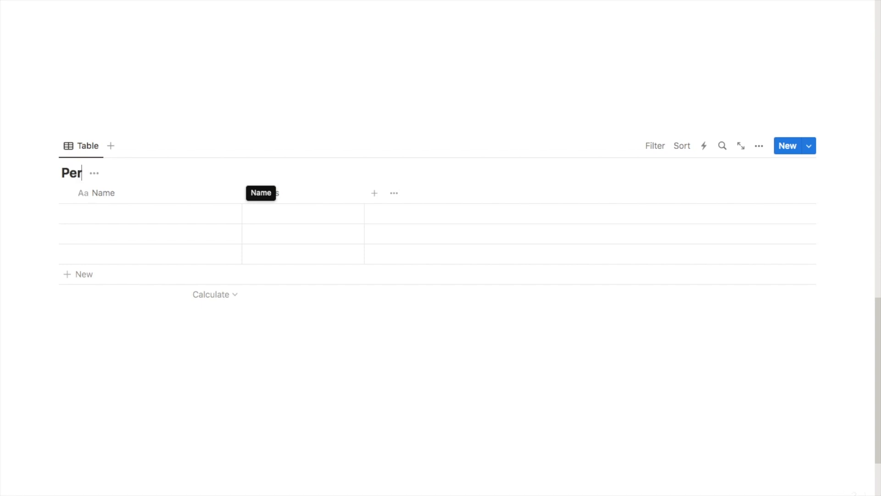
{"action": "type", "text": "sonal CRM"}
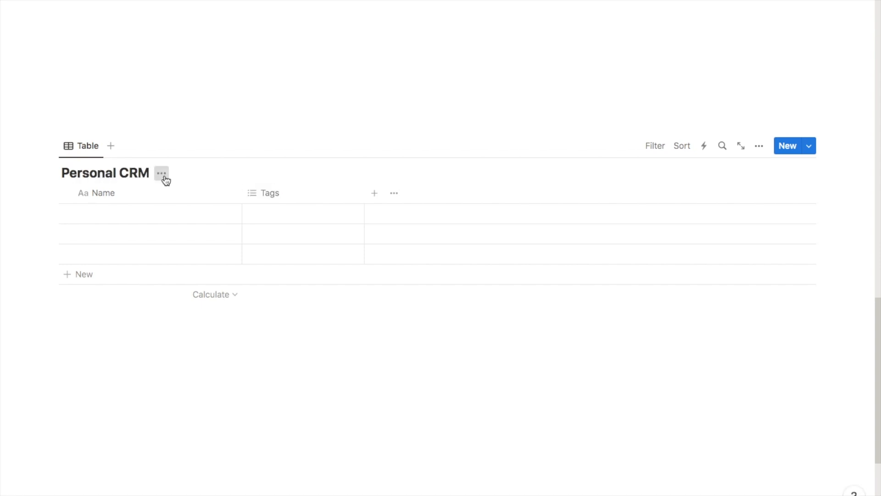
{"action": "left_click", "coordinate": [163, 178]}
{"action": "left_click", "coordinate": [142, 239]}
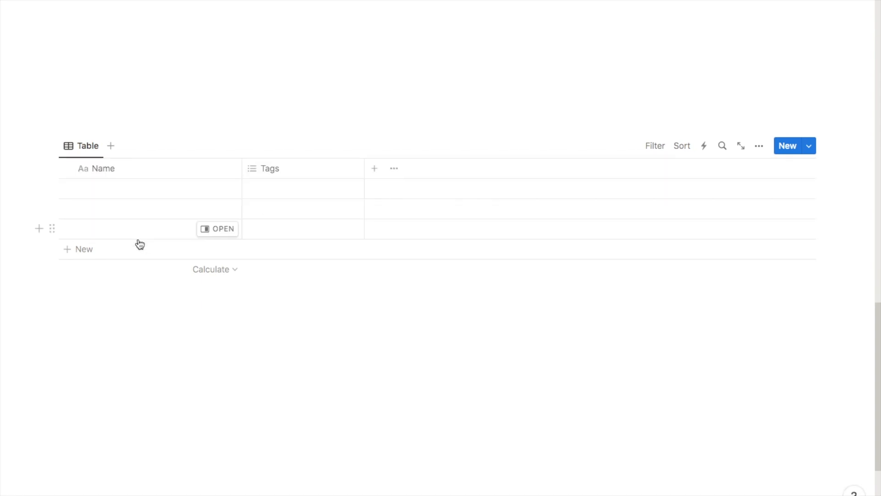
{"action": "left_click", "coordinate": [112, 340]}
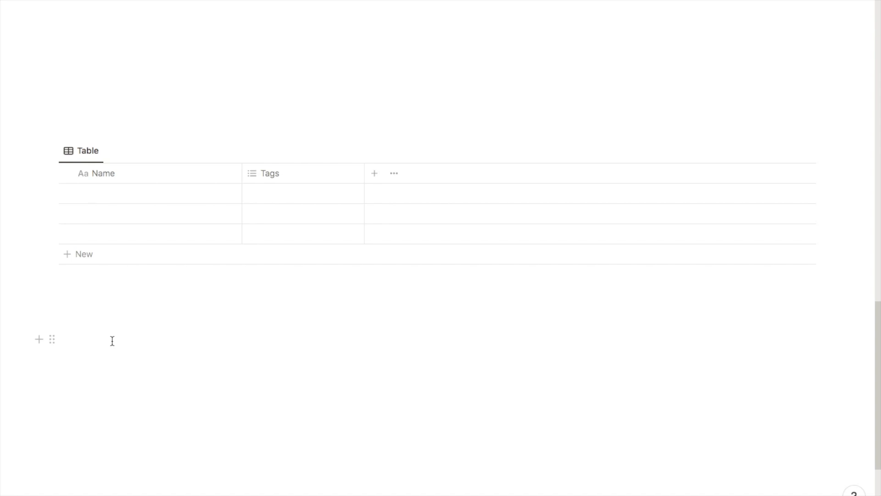
Step: Enter the full names of the six contacts in the Name column, one per row
{"action": "left_click", "coordinate": [110, 196]}
{"action": "type", "text": "Rache"}
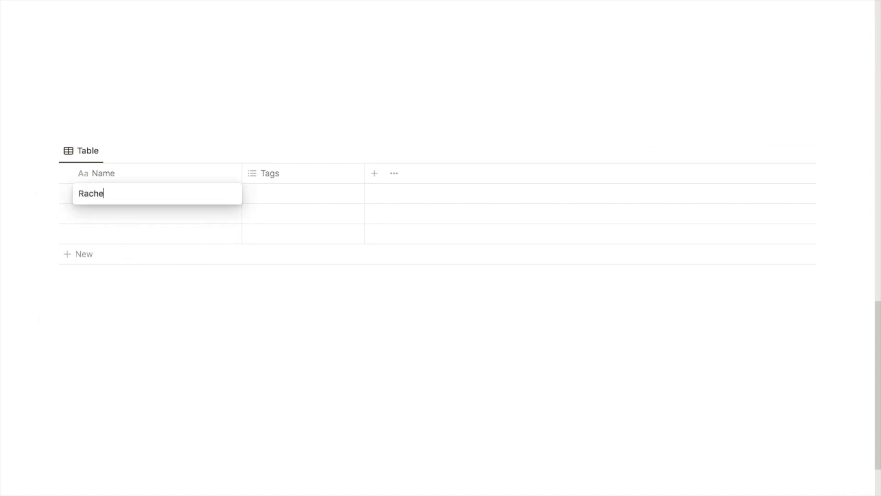
{"action": "type", "text": "l"}
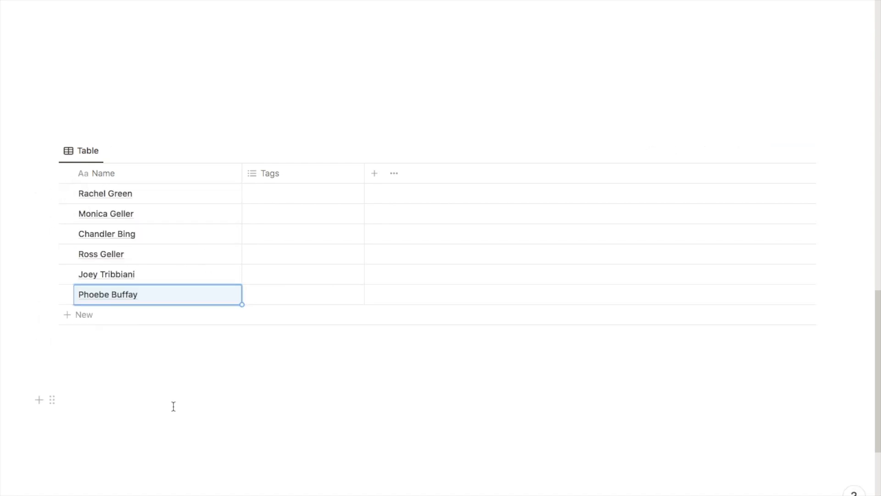
Step: Rename the Tags property to Relationship
{"action": "left_click", "coordinate": [279, 173]}
{"action": "key", "text": "BackSpace"}
{"action": "key", "text": "BackSpace"}
{"action": "key", "text": "BackSpace"}
{"action": "key", "text": "BackSpace"}
{"action": "type", "text": "Relationship"}
{"action": "key", "text": "Return"}
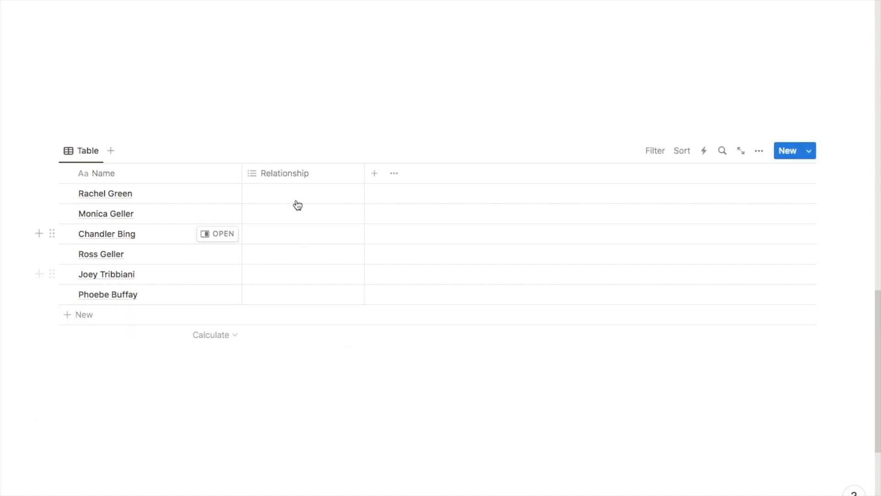
Step: Add the options Friend, Family, School, Colleague, Mentor, Client and Network to the Relationship property
{"action": "left_click", "coordinate": [284, 173]}
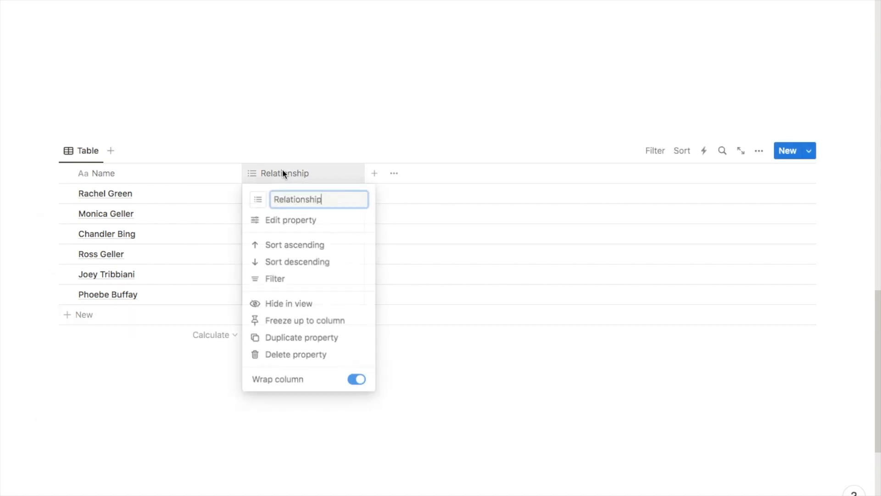
{"action": "left_click", "coordinate": [280, 220]}
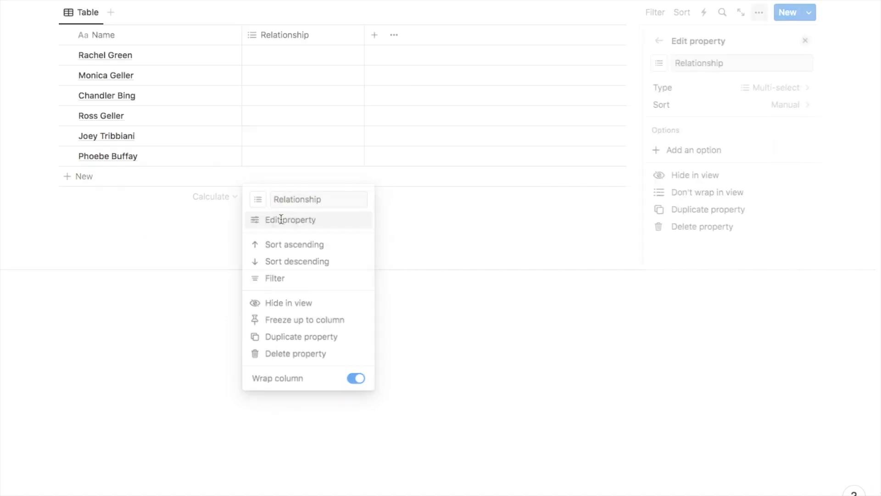
{"action": "left_click", "coordinate": [677, 151]}
{"action": "type", "text": "Friend"}
{"action": "key", "text": "Return"}
{"action": "type", "text": "Famil"}
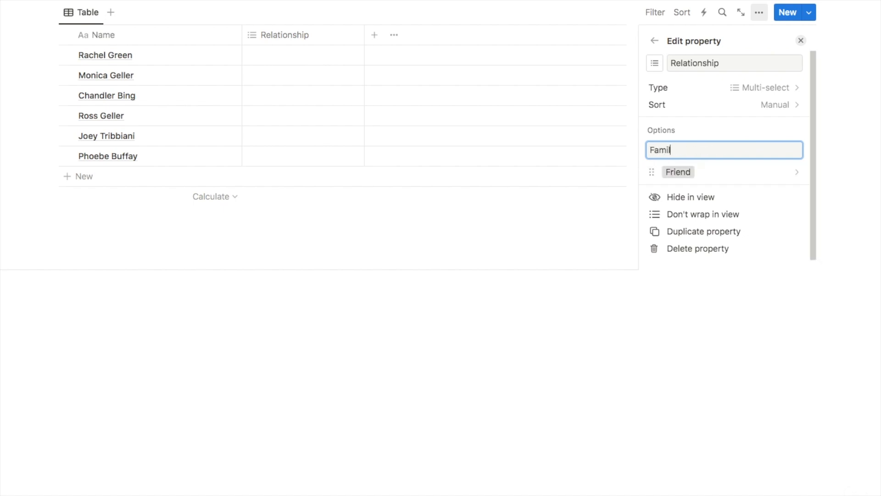
{"action": "type", "text": "y"}
{"action": "key", "text": "Return"}
{"action": "type", "text": "School"}
{"action": "key", "text": "Return"}
{"action": "type", "text": "Coll"}
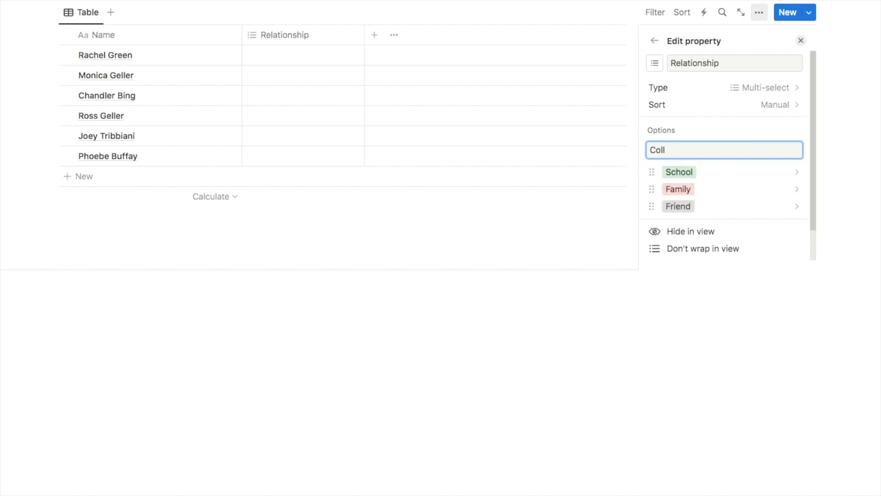
{"action": "type", "text": "e"}
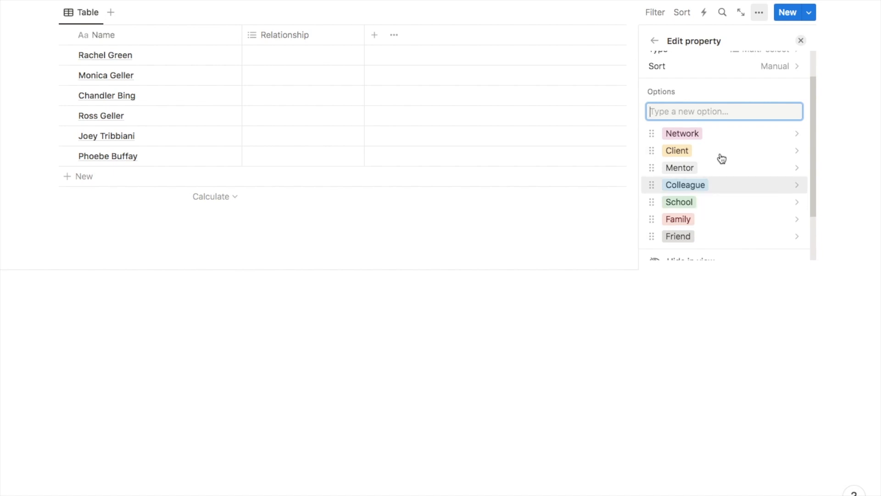
{"action": "left_click", "coordinate": [270, 319]}
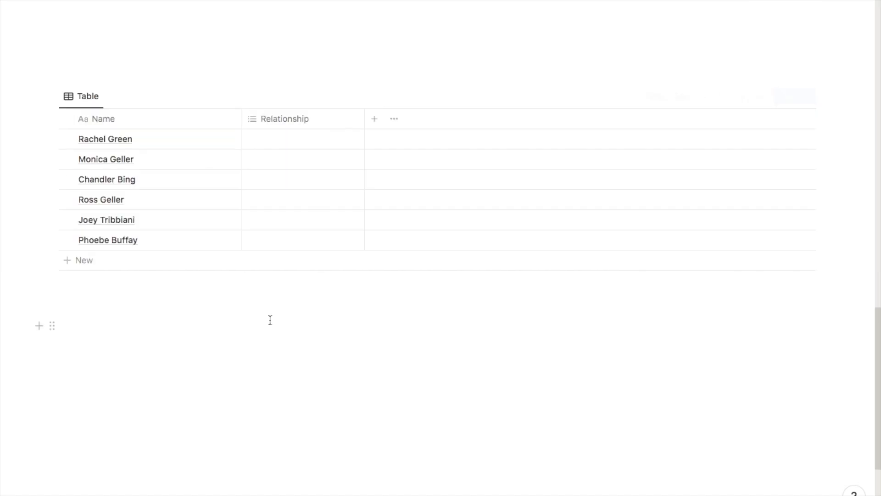
Step: Fill the Relationship column by row: Friend and School for the first two, then Friend and Colleague, Friend, Network, and Family
{"action": "left_click", "coordinate": [275, 144]}
{"action": "left_click", "coordinate": [281, 282]}
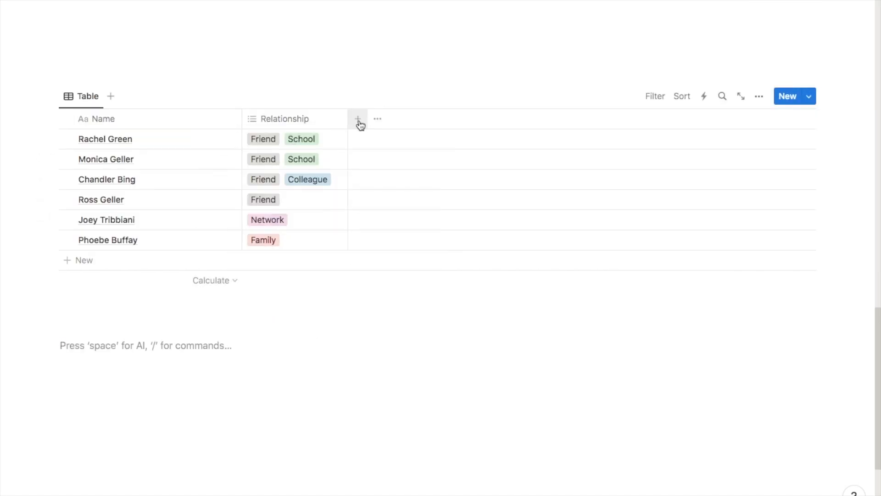
Step: Add a Date property named Birthday to the contacts database
{"action": "left_click", "coordinate": [358, 120]}
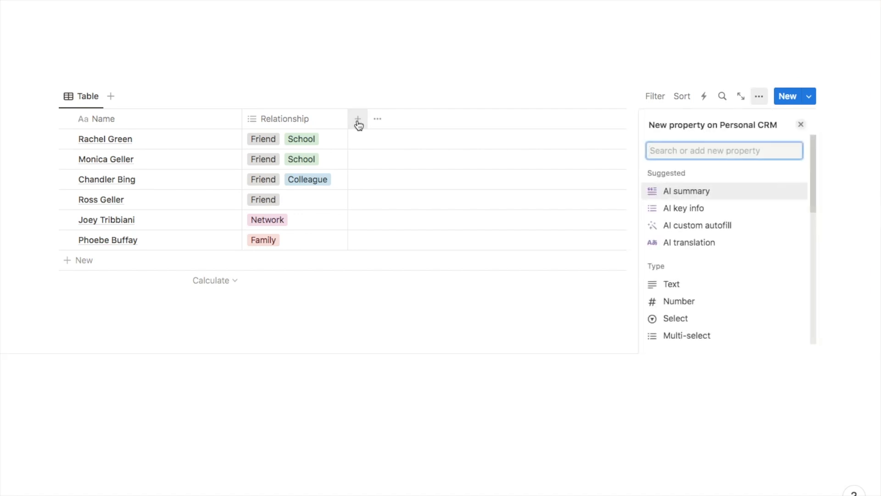
{"action": "type", "text": "date"}
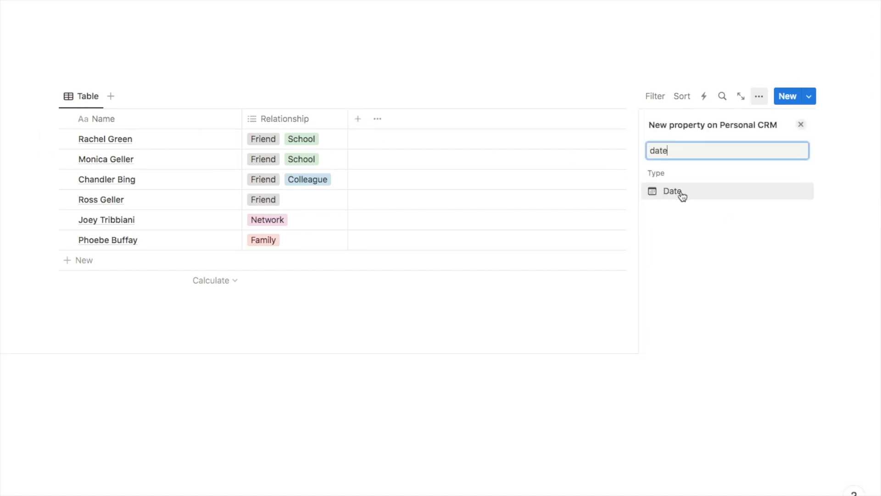
{"action": "left_click", "coordinate": [682, 196]}
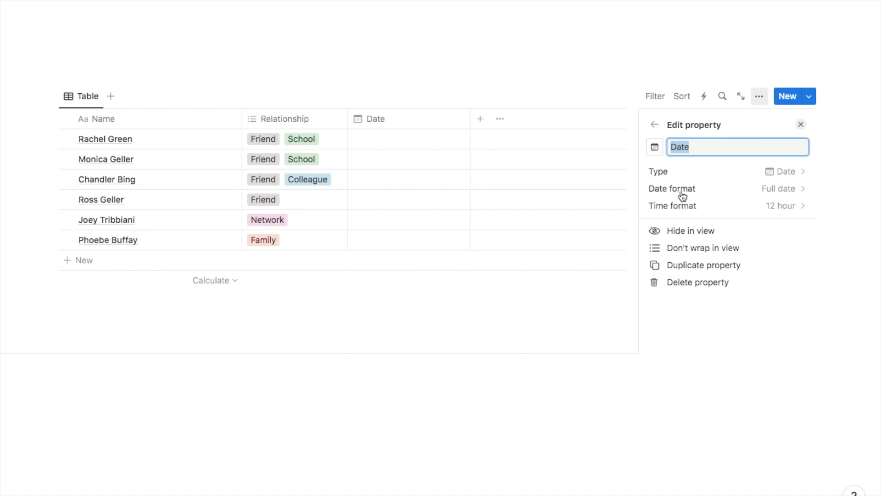
{"action": "type", "text": "Birthday"}
{"action": "left_click", "coordinate": [369, 315]}
Step: Enter each contact's date of birth in the Birthday column and narrow the column to fit the dates
{"action": "left_click", "coordinate": [370, 155]}
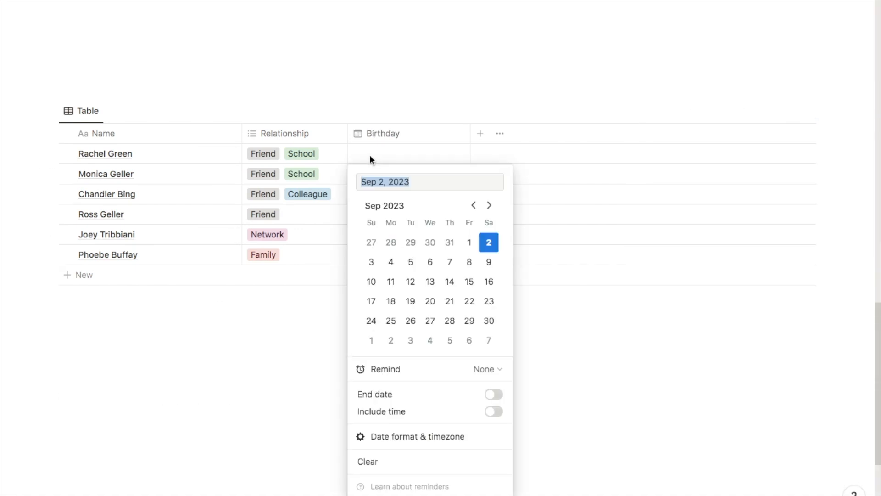
{"action": "left_click", "coordinate": [473, 208]}
{"action": "left_click", "coordinate": [473, 209]}
{"action": "left_click", "coordinate": [490, 209]}
{"action": "left_click", "coordinate": [489, 209]}
{"action": "left_click", "coordinate": [419, 183]}
{"action": "key", "text": "BackSpace"}
{"action": "key", "text": "BackSpace"}
{"action": "key", "text": "BackSpace"}
{"action": "key", "text": "BackSpace"}
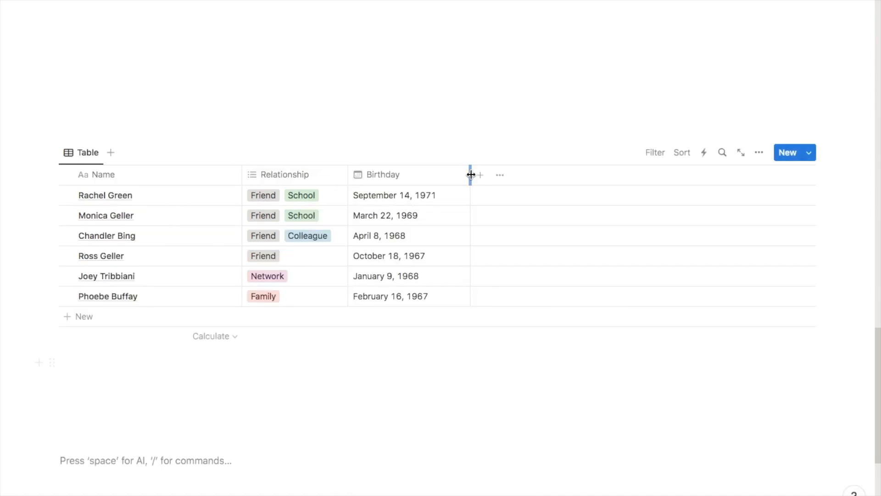
{"action": "left_click_drag", "start_coordinate": [470, 174], "coordinate": [447, 179]}
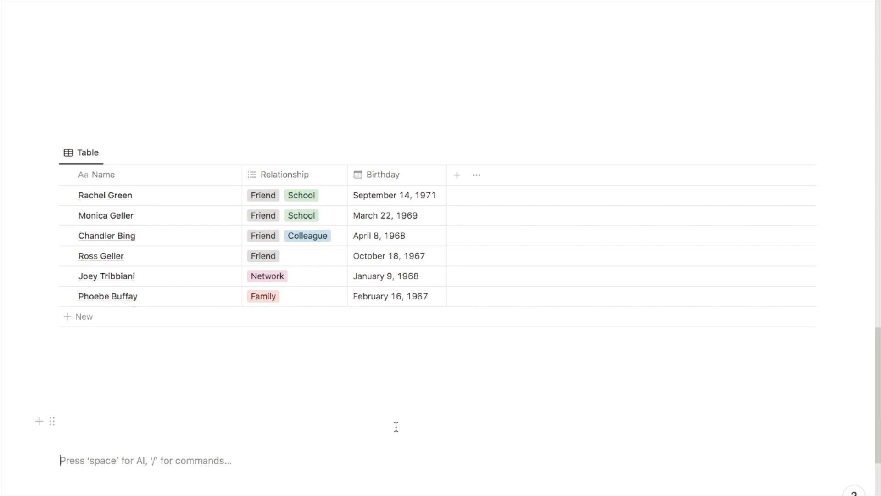
Step: Add a Formula property named Age to the contacts database
{"action": "left_click", "coordinate": [458, 180]}
{"action": "type", "text": "form"}
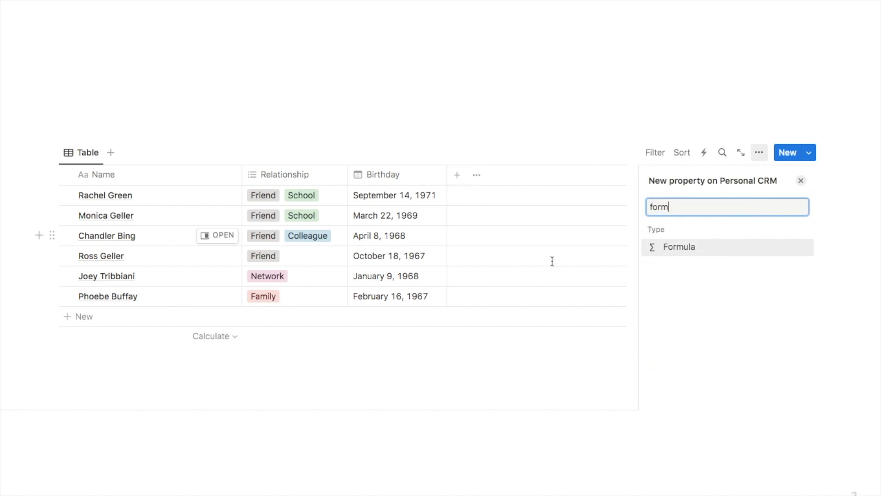
{"action": "left_click", "coordinate": [688, 247]}
{"action": "type", "text": "Age"}
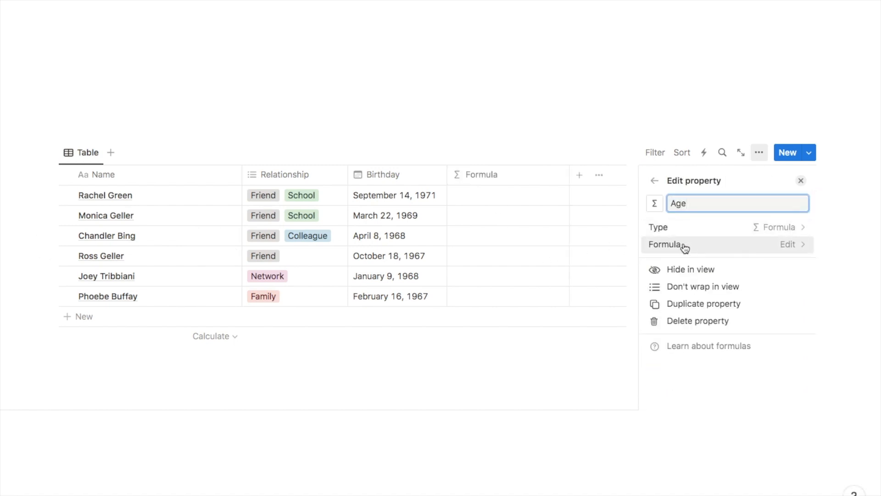
Step: Set the Age formula to dateBetween(now(), prop("Birthday"), "years")
{"action": "left_click", "coordinate": [764, 247]}
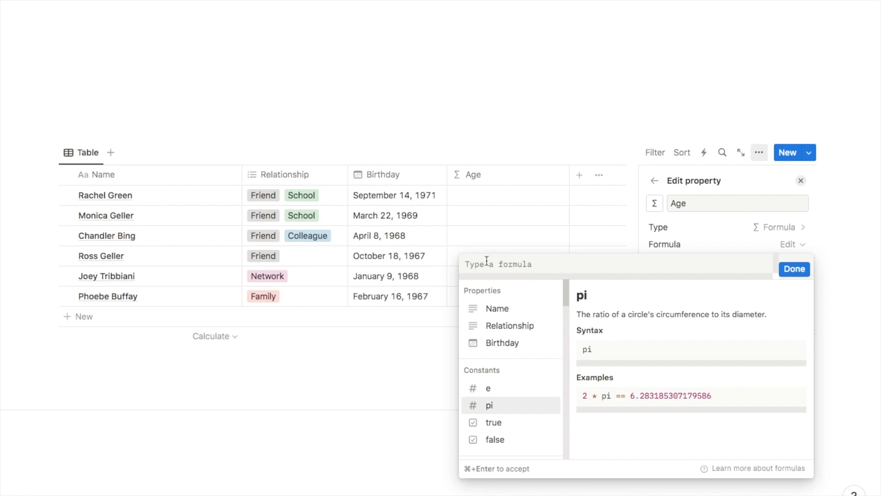
{"action": "type", "text": "date"}
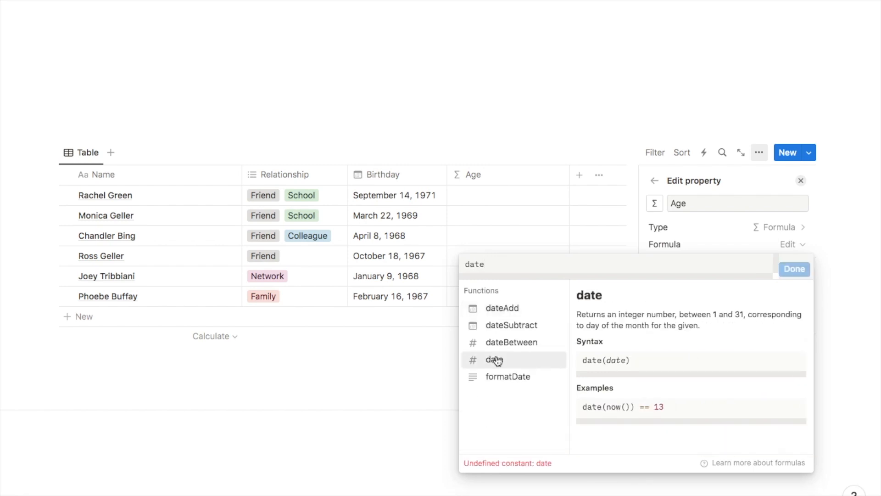
{"action": "left_click", "coordinate": [519, 346]}
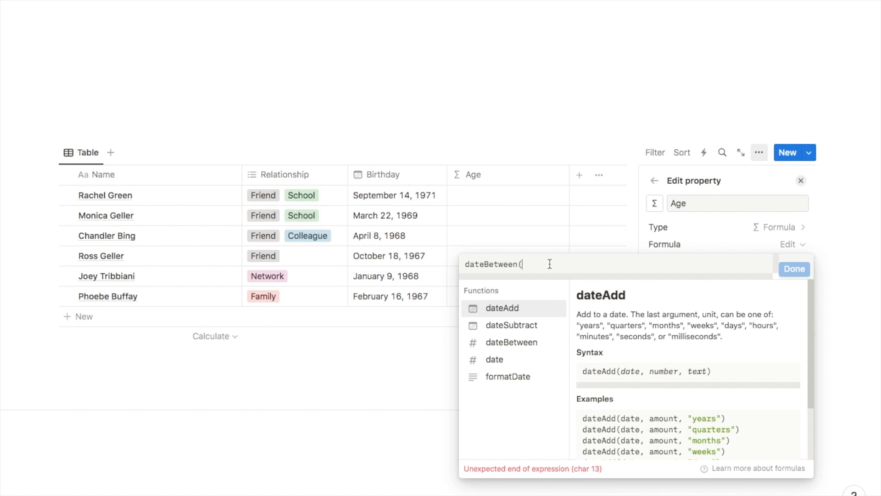
{"action": "type", "text": "now()"}
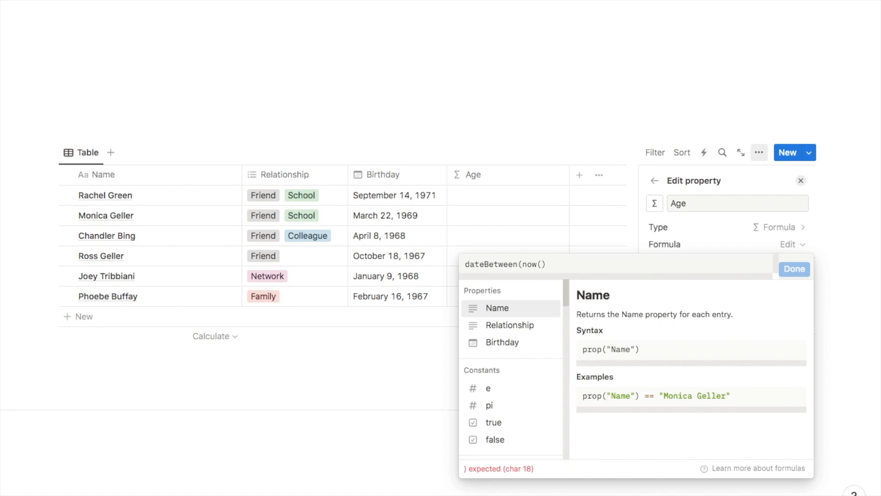
{"action": "type", "text": ","}
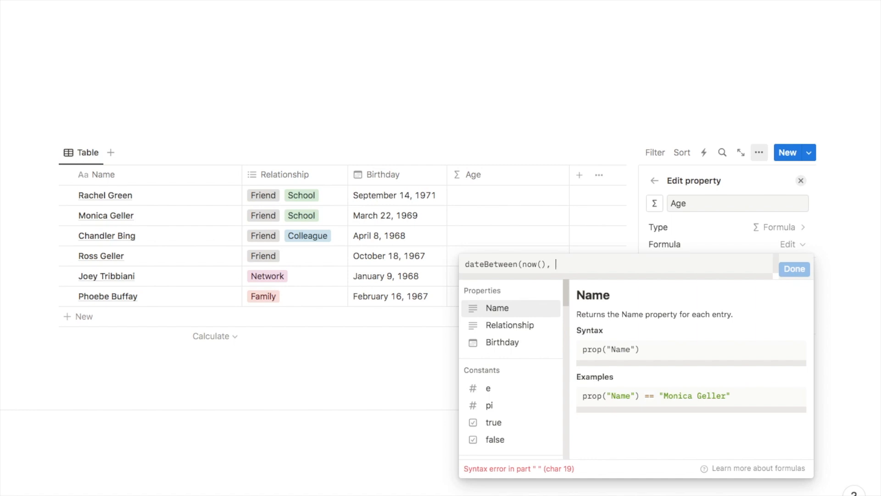
{"action": "left_click", "coordinate": [509, 349]}
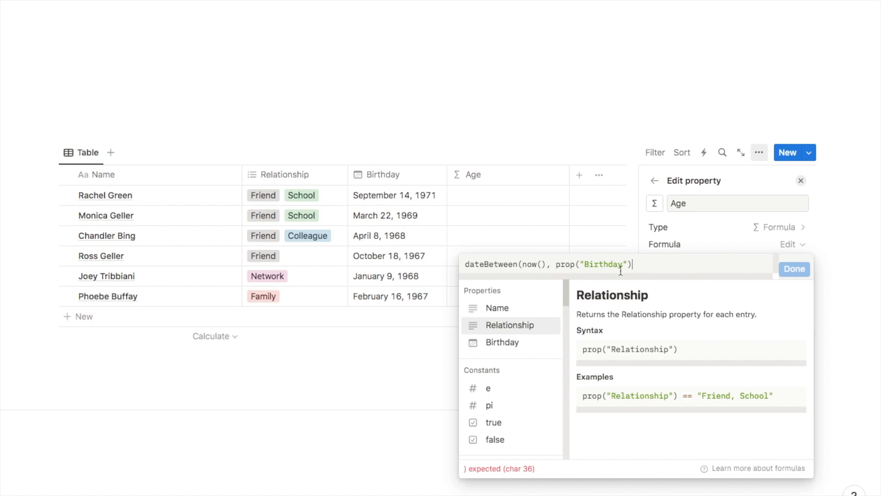
{"action": "type", "text": ","}
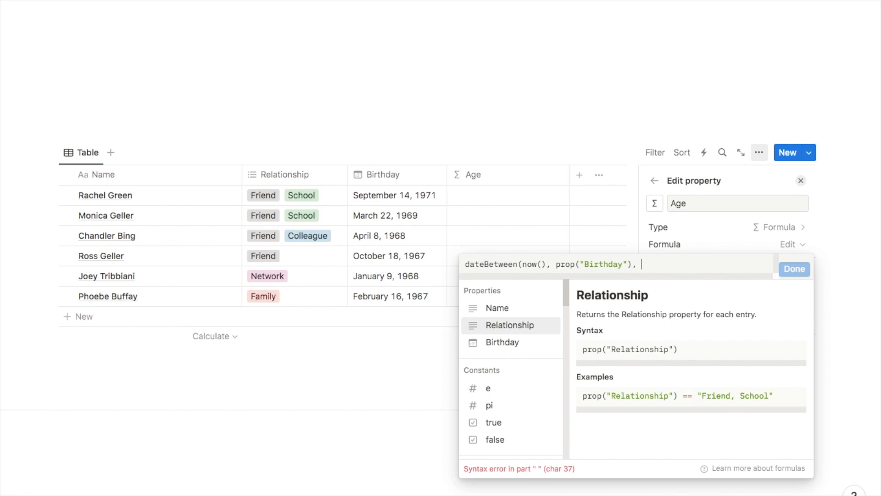
{"action": "type", "text": "\""}
{"action": "key", "text": "BackSpace"}
{"action": "type", "text": "\"years\""}
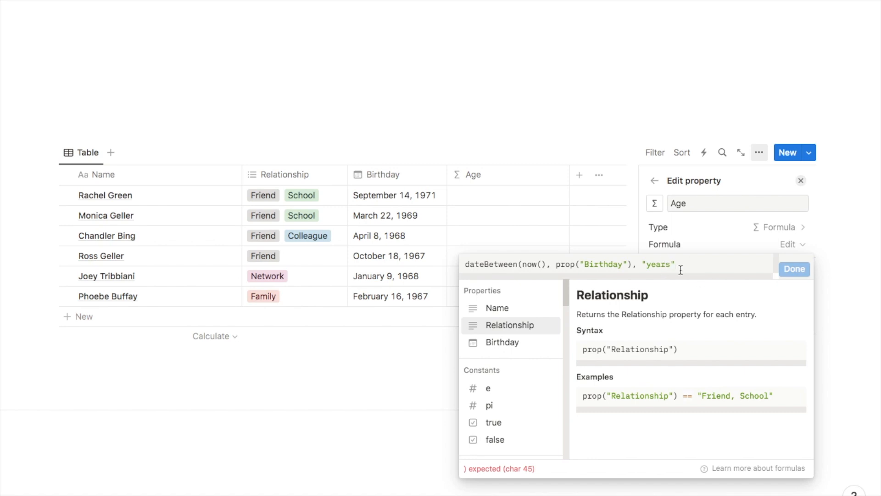
{"action": "type", "text": ")"}
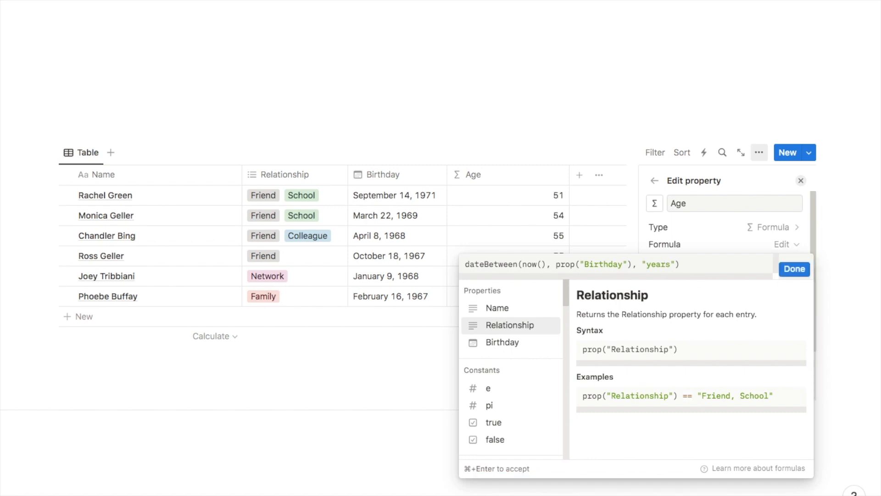
{"action": "left_click", "coordinate": [794, 270]}
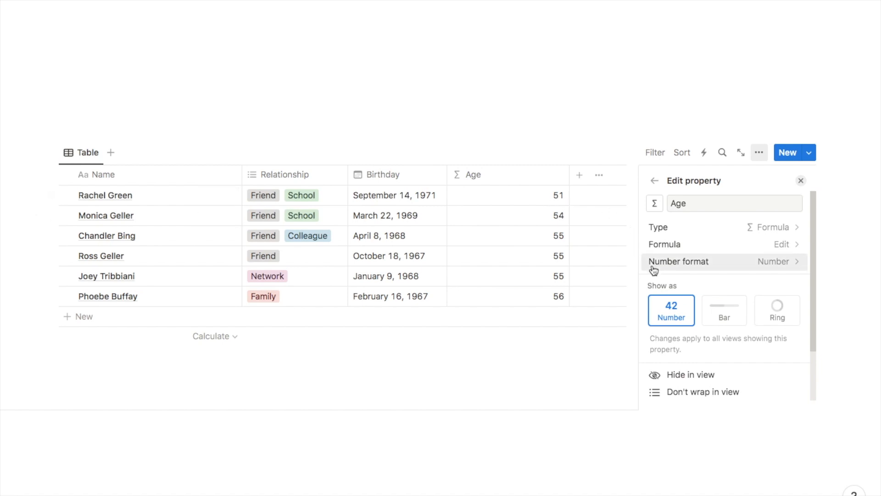
Step: Wrap the Age formula's dateBetween expression in format() and append + " years old" to it
{"action": "left_click", "coordinate": [673, 247]}
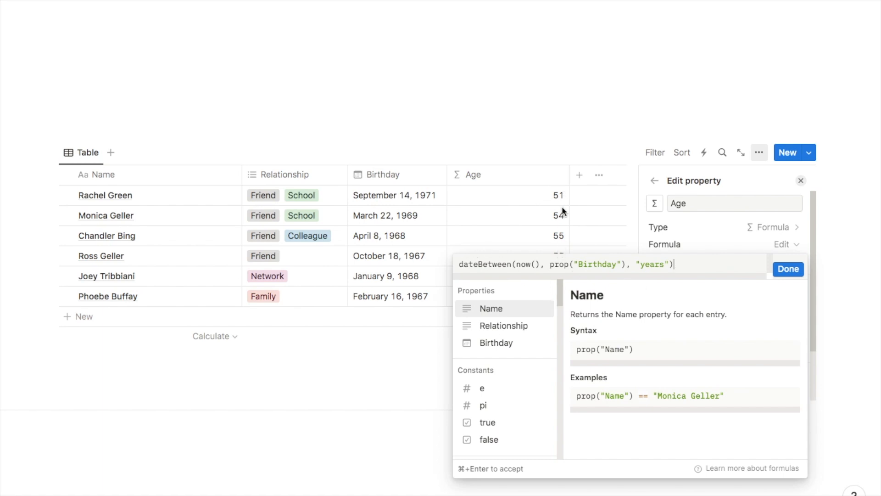
{"action": "left_click", "coordinate": [458, 264]}
{"action": "type", "text": "format("}
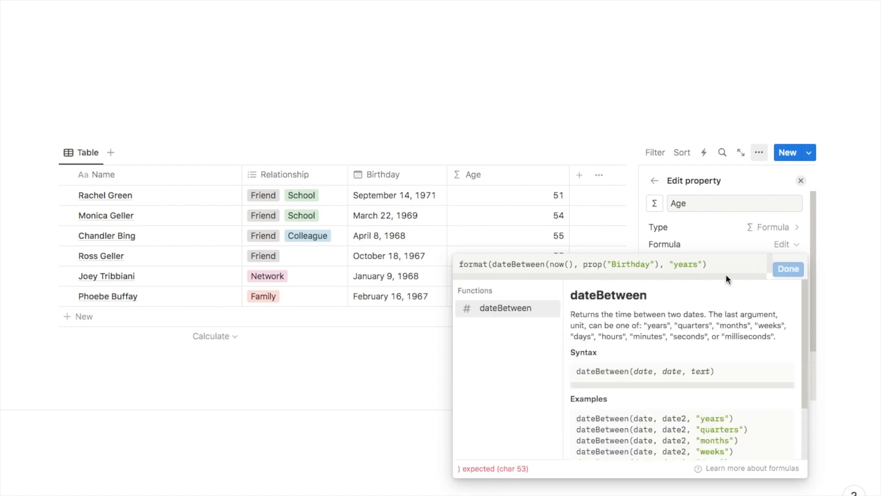
{"action": "left_click", "coordinate": [716, 264]}
{"action": "type", "text": ") "}
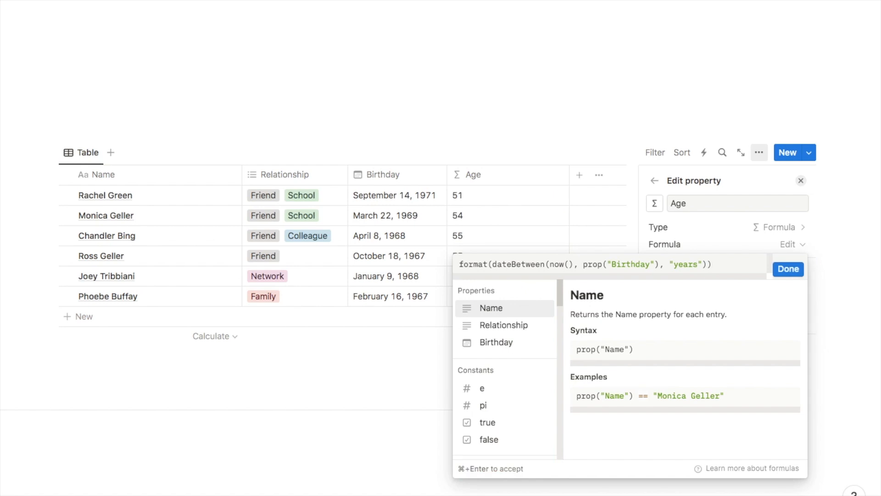
{"action": "type", "text": "+ "}
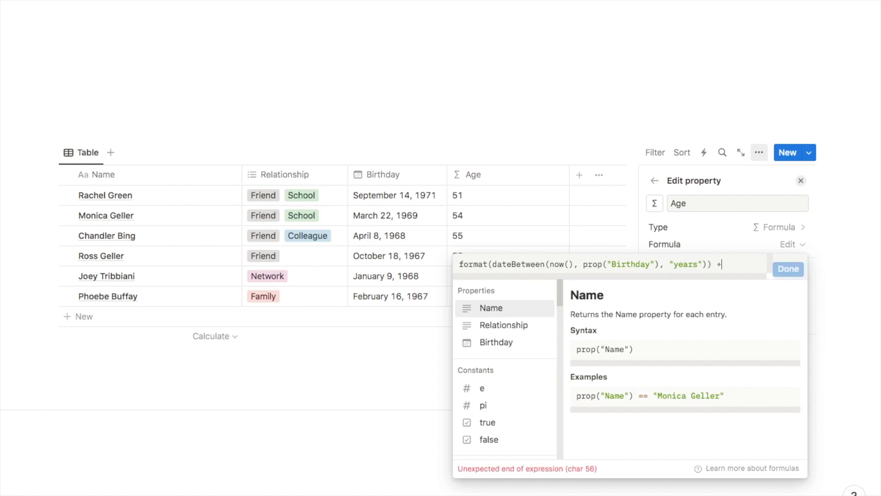
{"action": "type", "text": "\"\""}
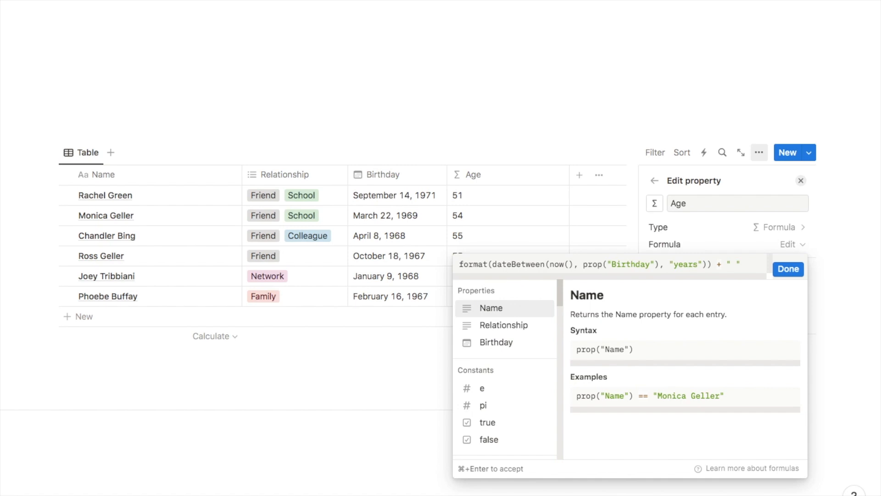
{"action": "type", "text": "years old"}
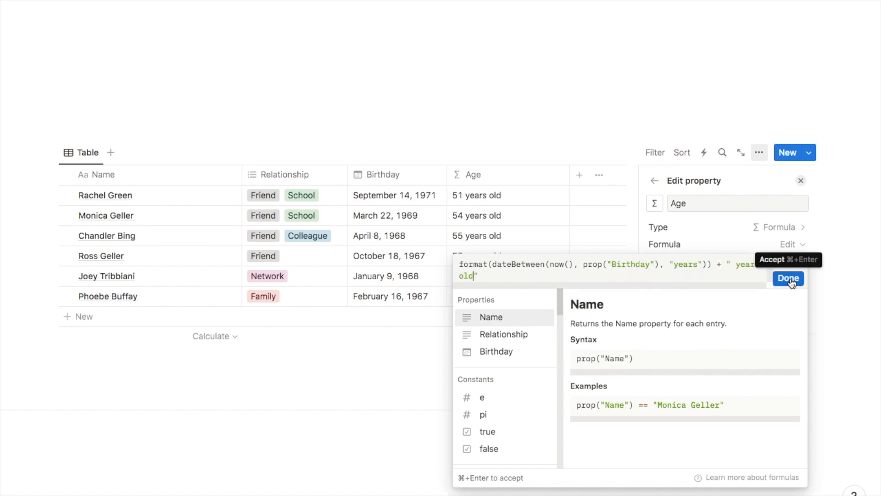
{"action": "left_click", "coordinate": [788, 278]}
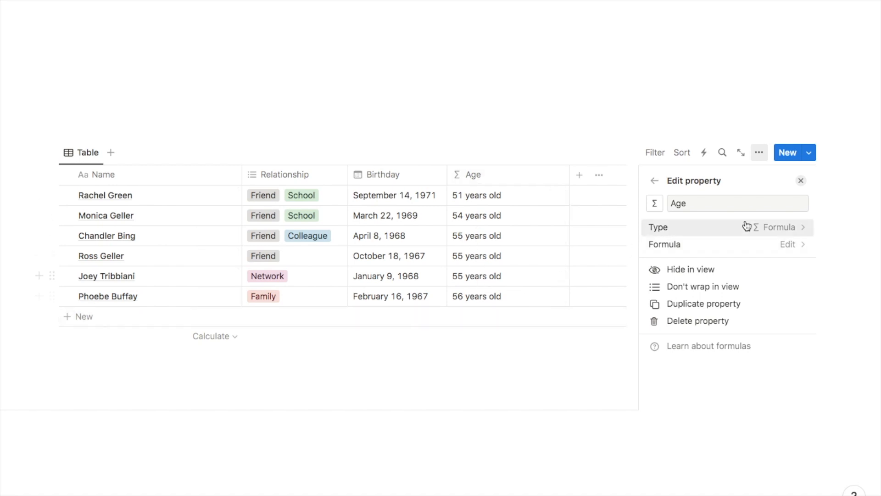
{"action": "left_click", "coordinate": [801, 180]}
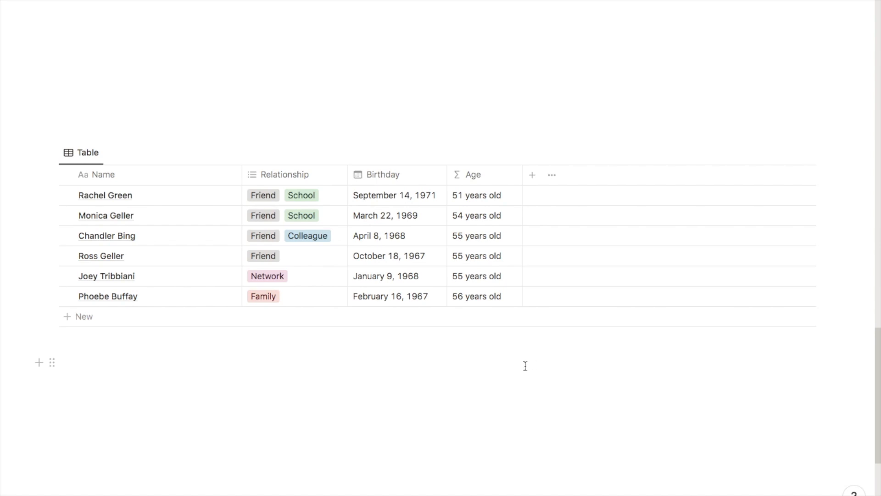
Step: Add a Formula property named Next Birthday to the contacts database
{"action": "scroll", "coordinate": [525, 365], "scroll_direction": "down", "scroll_amount": 1}
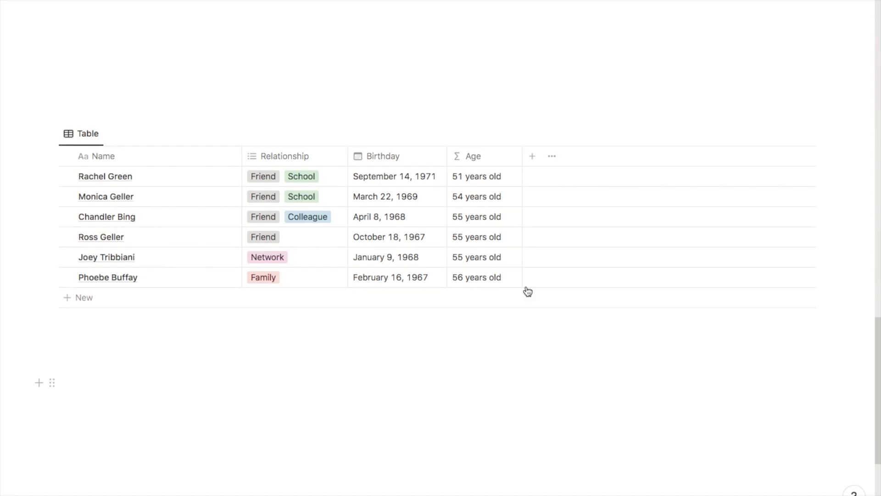
{"action": "left_click", "coordinate": [531, 158]}
{"action": "type", "text": "form"}
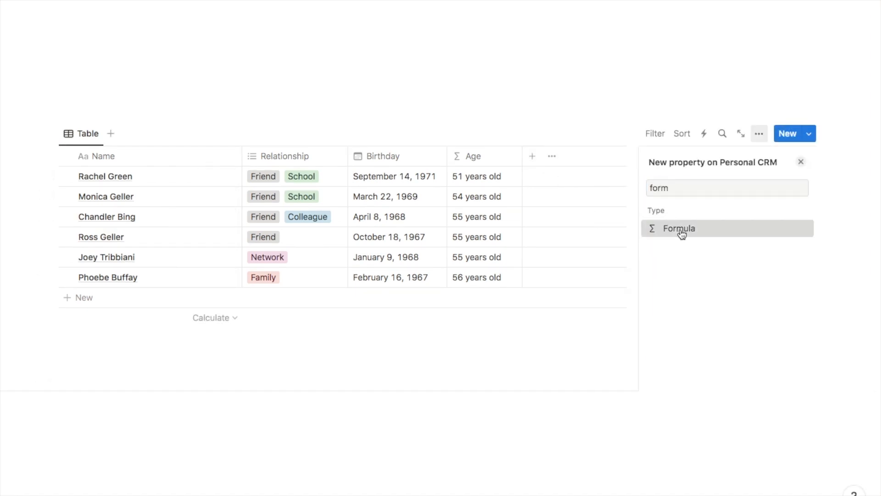
{"action": "left_click", "coordinate": [682, 234]}
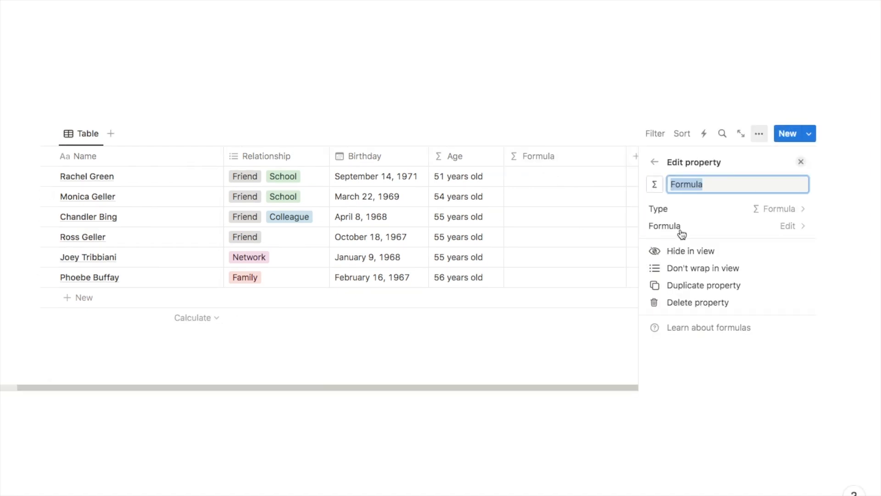
{"action": "type", "text": "Next Birthday"}
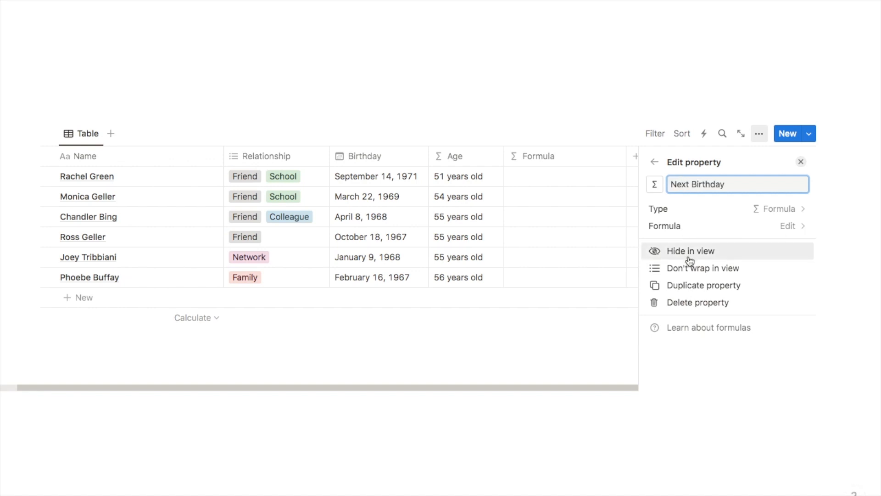
{"action": "left_click", "coordinate": [677, 227]}
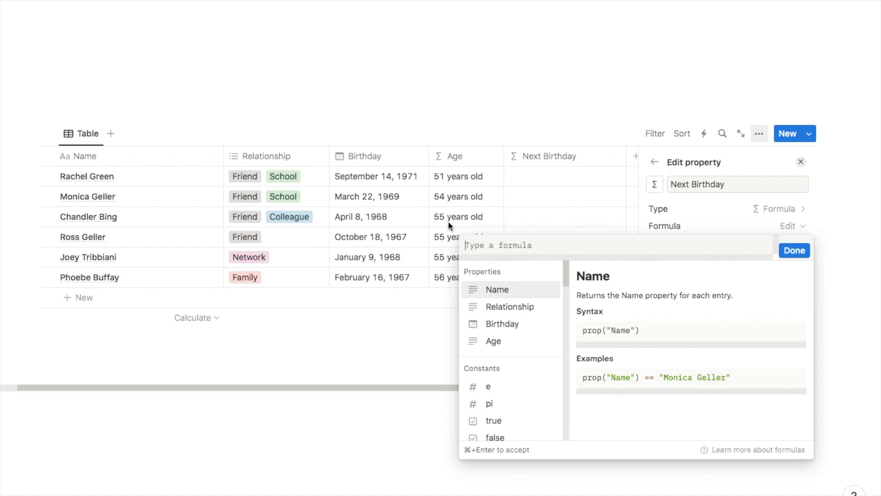
Step: Copy the dateBetween(now(), prop("Birthday"), "years") expression out of the Age property's formula
{"action": "left_click", "coordinate": [447, 159]}
{"action": "left_click", "coordinate": [455, 157]}
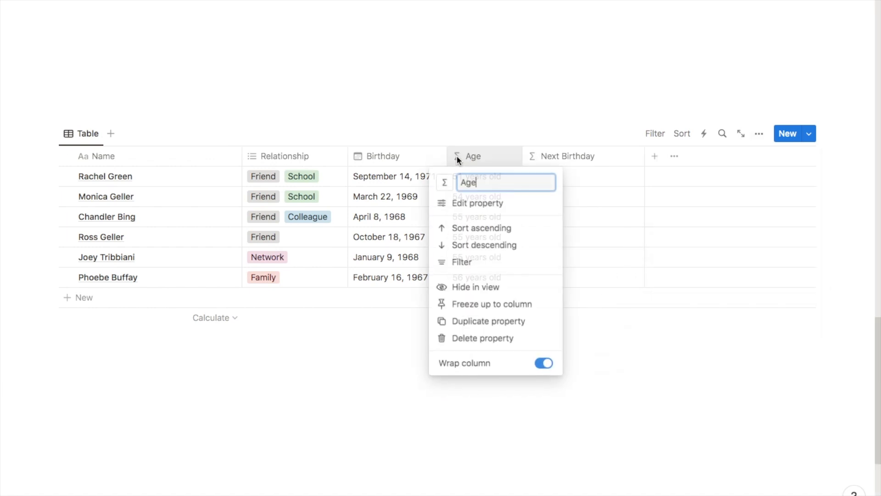
{"action": "left_click", "coordinate": [457, 210]}
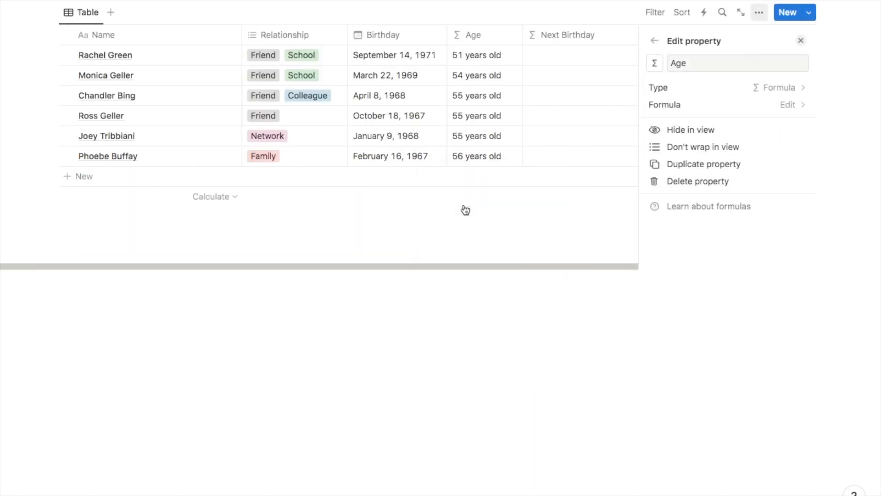
{"action": "left_click", "coordinate": [670, 107]}
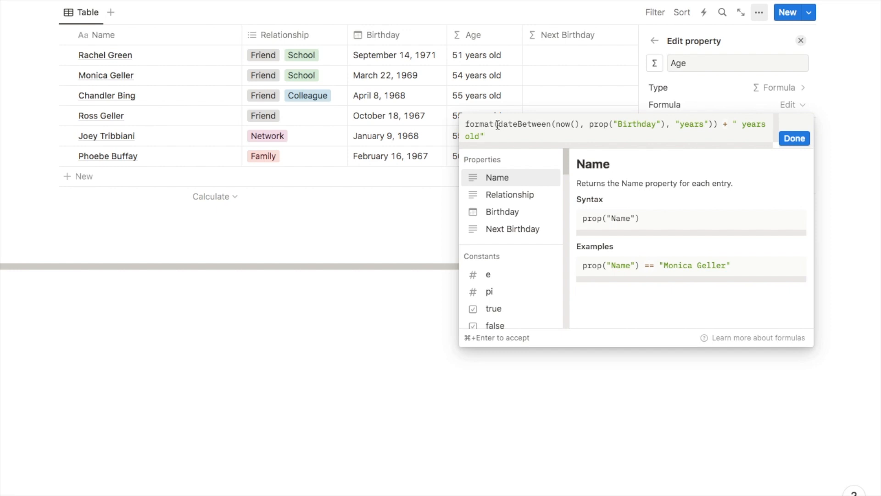
{"action": "left_click_drag", "start_coordinate": [499, 125], "coordinate": [715, 125]}
{"action": "key", "text": "super+c"}
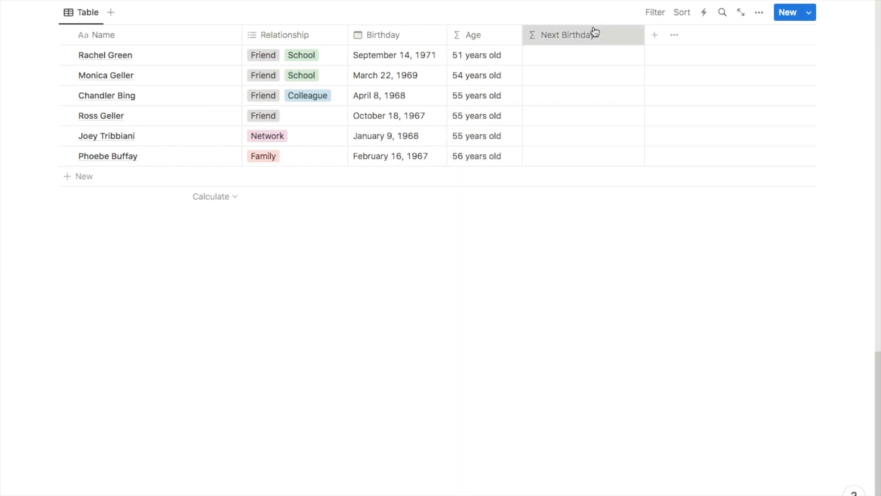
Step: Paste the copied dateBetween expression as the Next Birthday formula and save it
{"action": "left_click", "coordinate": [594, 33]}
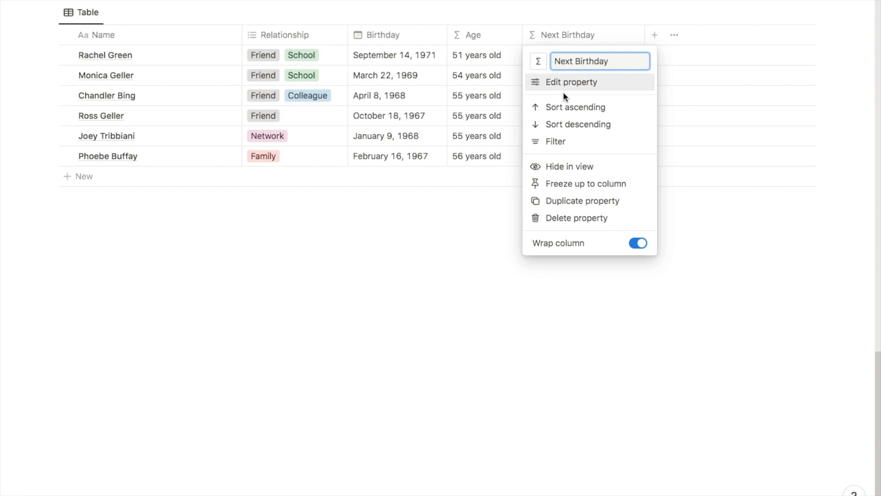
{"action": "left_click", "coordinate": [565, 84]}
{"action": "left_click", "coordinate": [671, 104]}
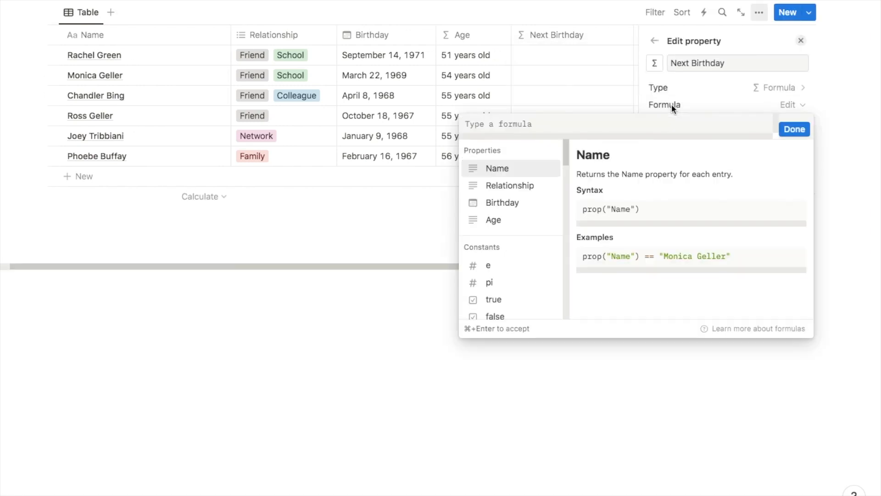
{"action": "key", "text": "super+v"}
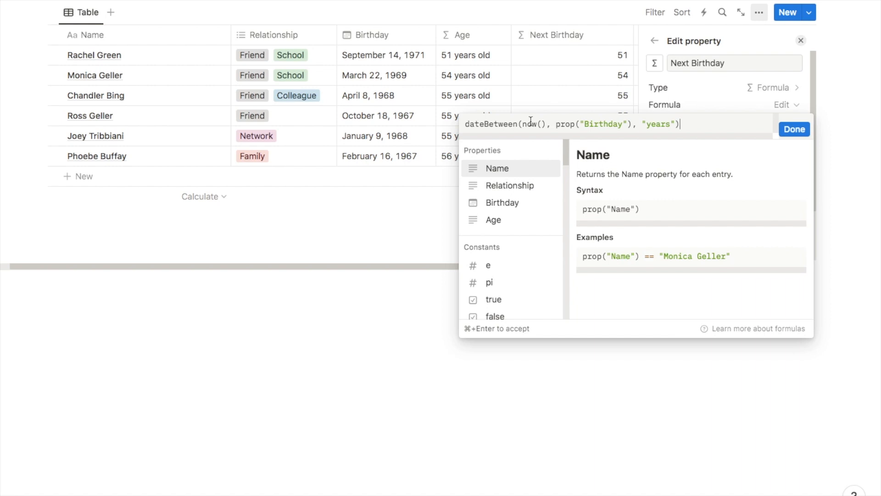
{"action": "left_click", "coordinate": [794, 129]}
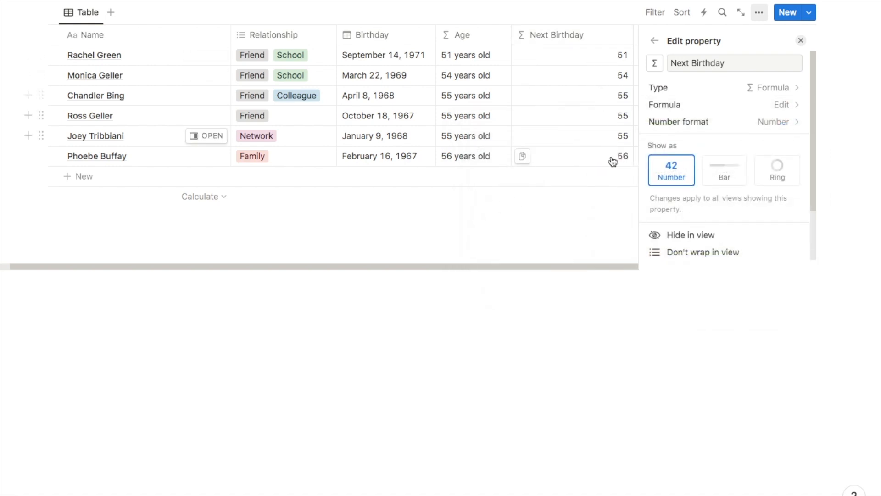
Step: Append + 1 to the dateBetween expression in the Next Birthday formula
{"action": "left_click", "coordinate": [684, 106]}
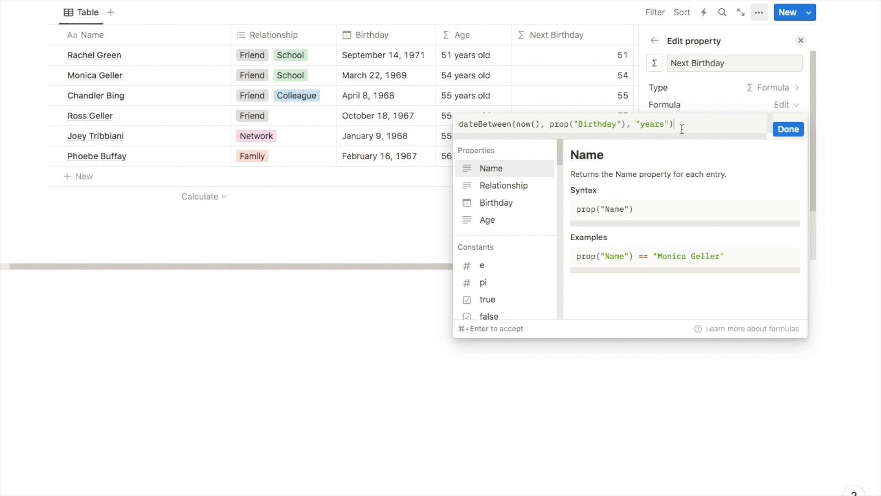
{"action": "type", "text": "+ "}
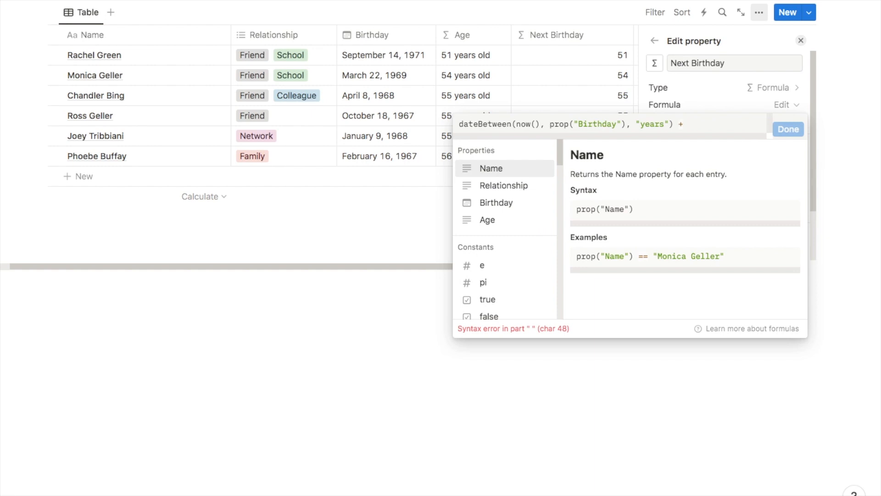
{"action": "type", "text": "1"}
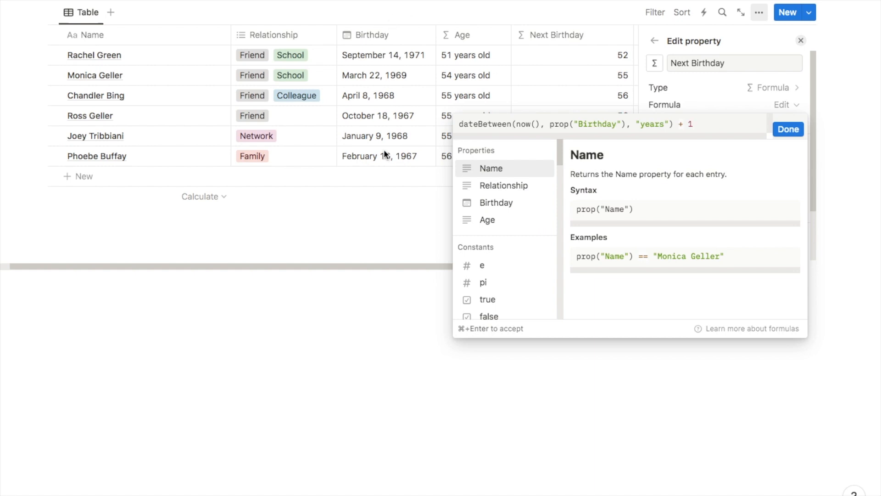
Step: Wrap the Next Birthday expression in dateAdd(), with prop("Birthday") as the first argument and "years" as the last, and save the formula
{"action": "left_click", "coordinate": [458, 123]}
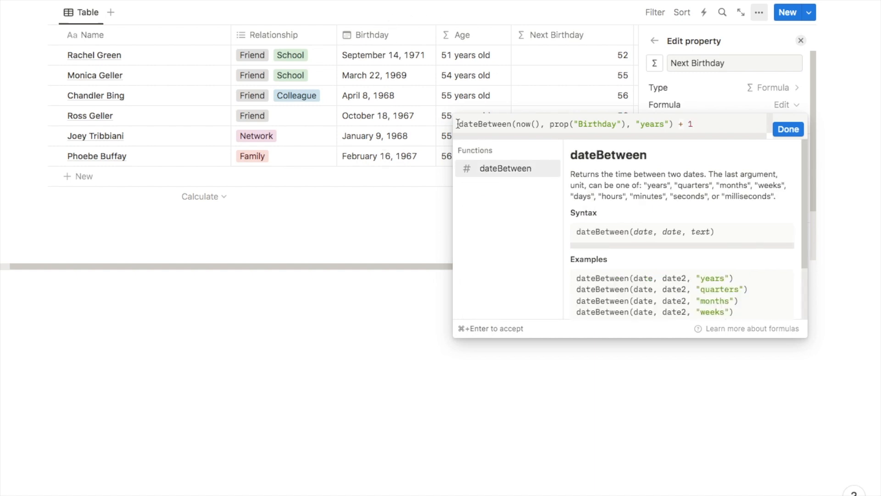
{"action": "type", "text": "dateAdd"}
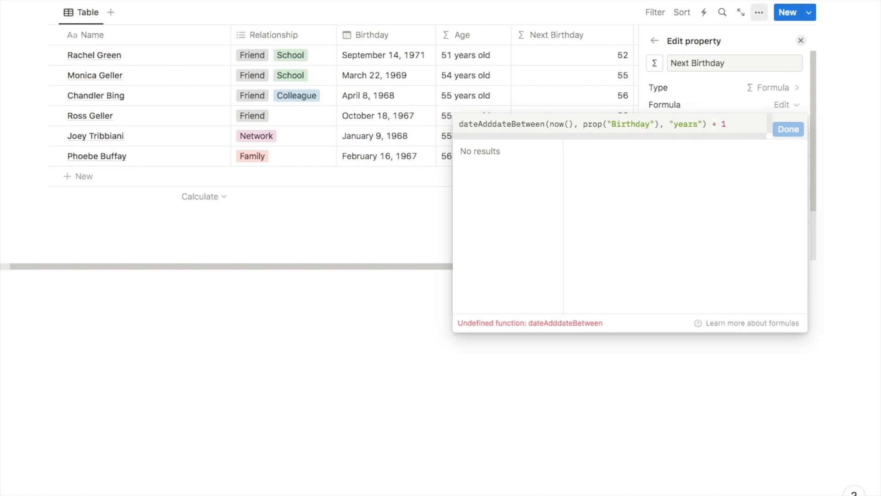
{"action": "type", "text": "("}
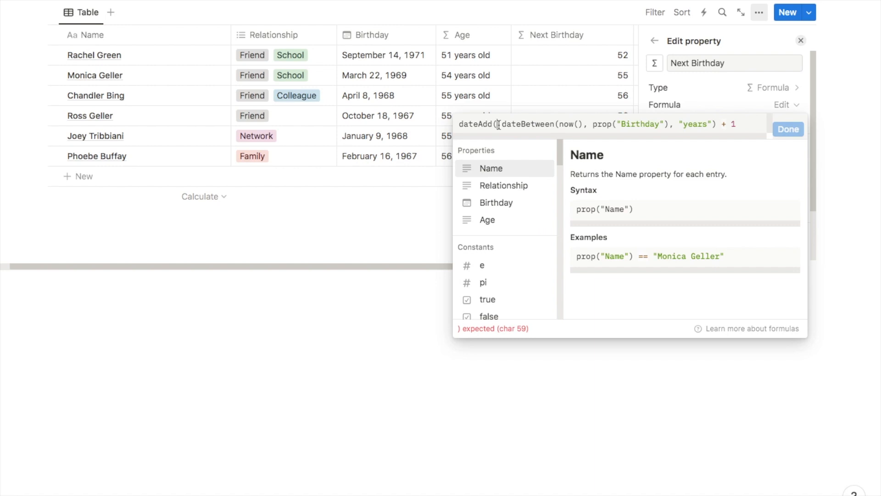
{"action": "left_click", "coordinate": [496, 202]}
{"action": "type", "text": ","}
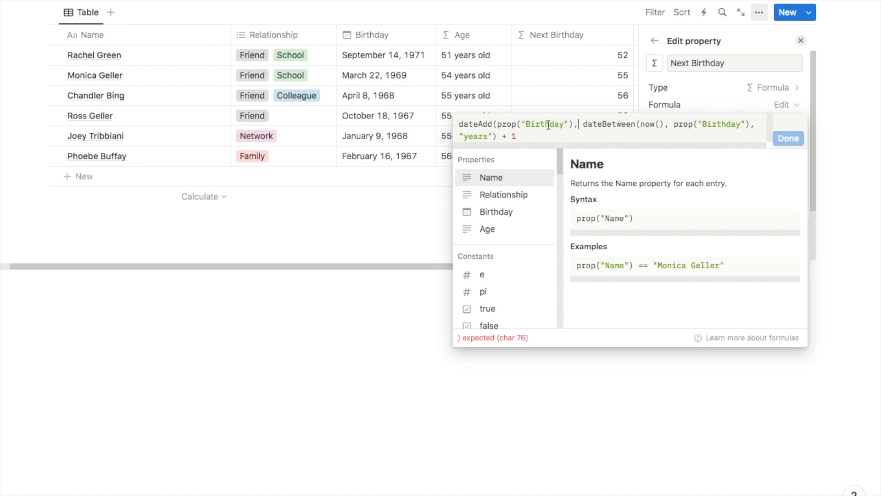
{"action": "type", "text": ","}
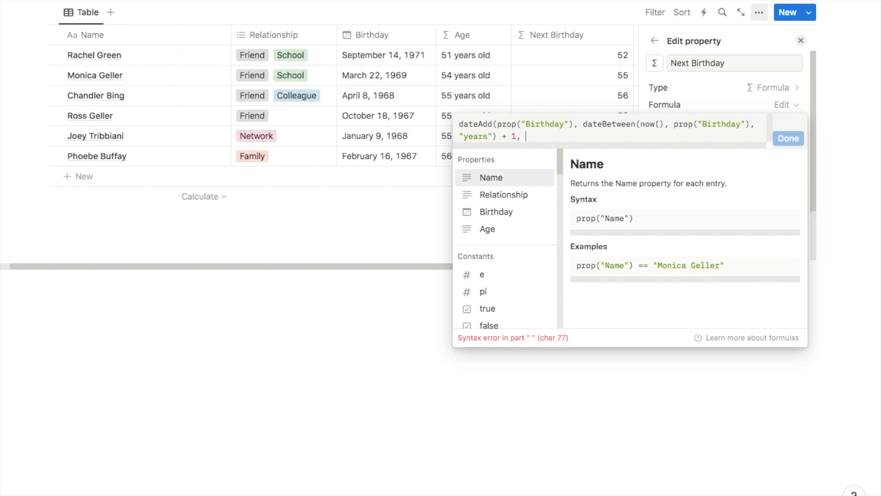
{"action": "type", "text": "\"years\""}
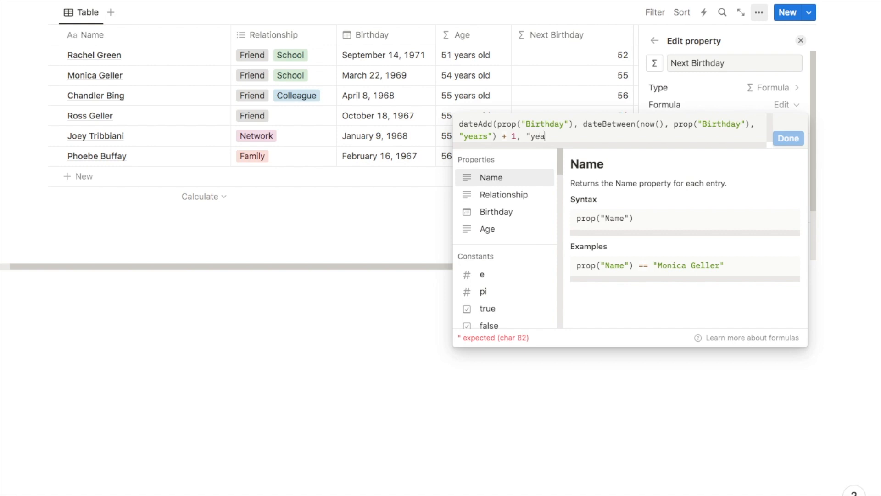
{"action": "type", "text": ")"}
{"action": "left_click", "coordinate": [788, 138]}
{"action": "key", "text": "Escape"}
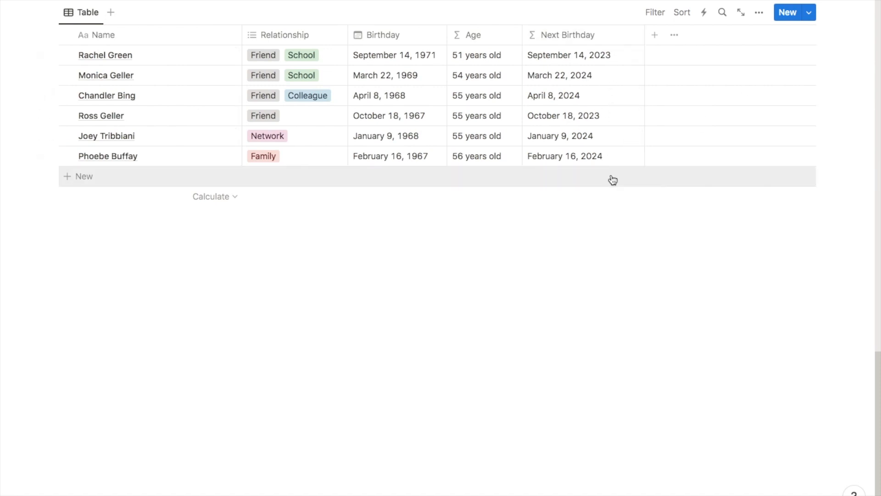
Step: Add a Select property named Industry to the contacts database
{"action": "scroll", "coordinate": [613, 179], "scroll_direction": "up", "scroll_amount": 3}
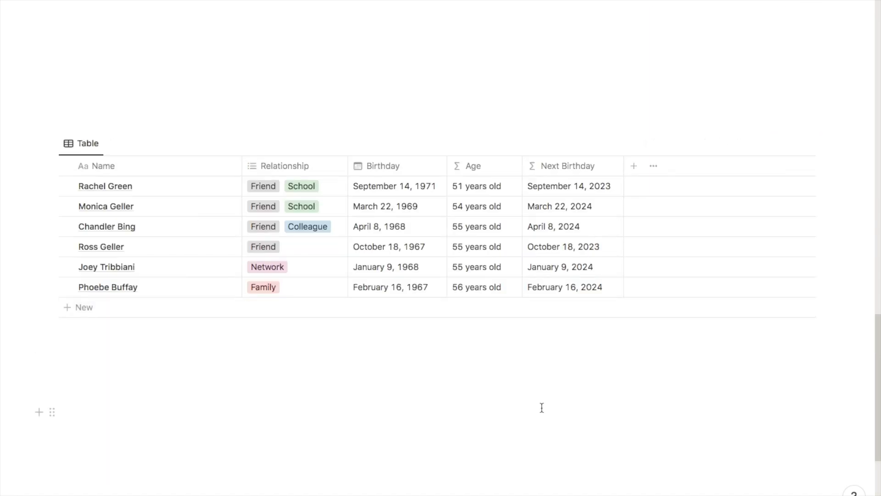
{"action": "left_click", "coordinate": [634, 170]}
{"action": "type", "text": "sele"}
{"action": "left_click", "coordinate": [678, 243]}
{"action": "type", "text": "Industry"}
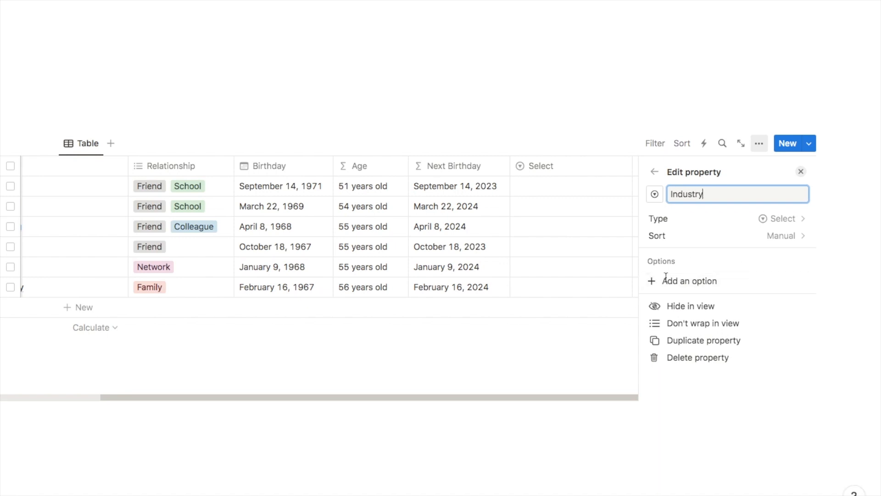
Step: Create the Industry options Design, Marketing, Technology, Health, Science, Hospitality, Music, Food, Arts, Finance, Education and Fashion
{"action": "left_click", "coordinate": [678, 281]}
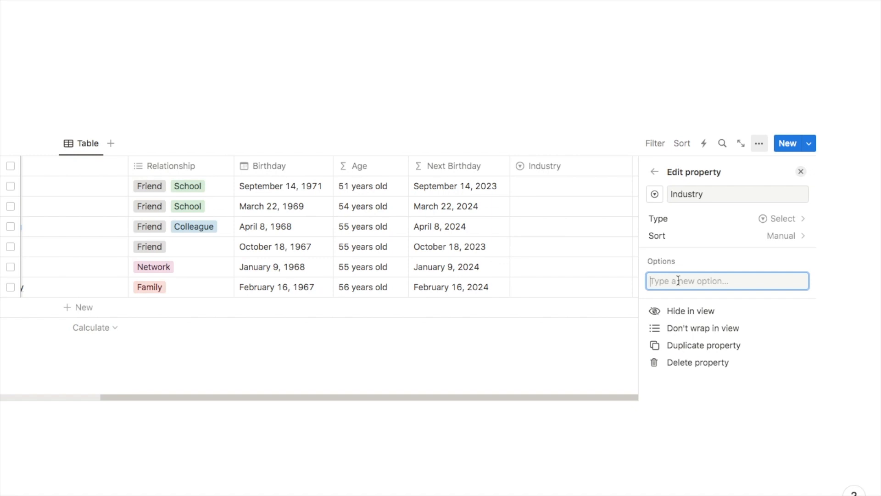
{"action": "type", "text": "Design Marketing Technology Health Science Hospitality Music Food Arts Finance Education"}
{"action": "scroll", "coordinate": [734, 319], "scroll_direction": "down", "scroll_amount": 2}
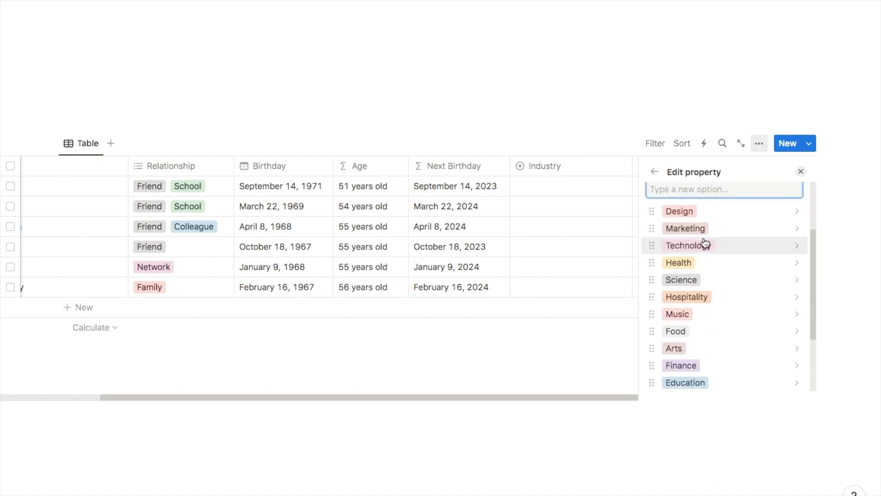
{"action": "scroll", "coordinate": [704, 324], "scroll_direction": "down", "scroll_amount": 3}
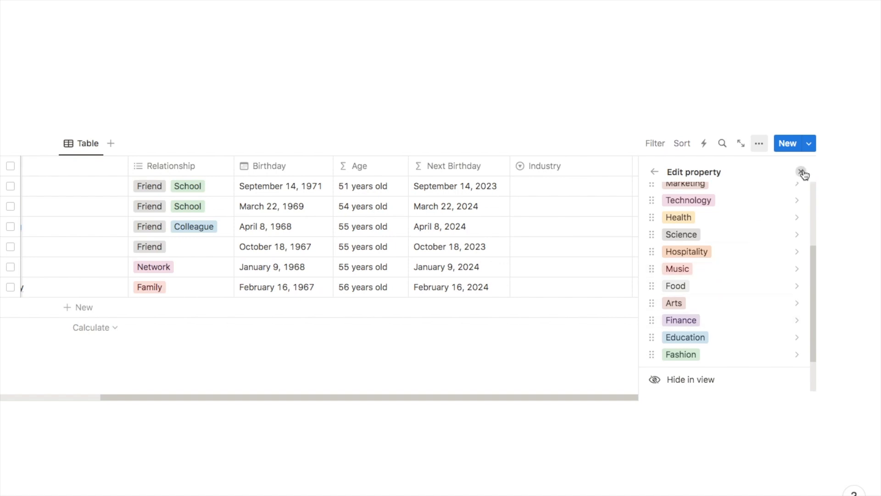
{"action": "left_click", "coordinate": [801, 171]}
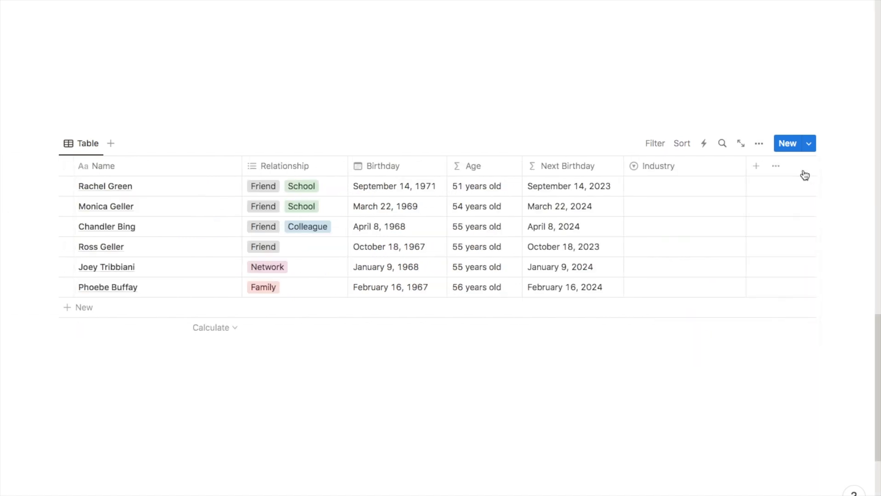
Step: Assign the six contacts, in row order, the industries Fashion, Food, Finance, Education, Arts and Music
{"action": "left_click", "coordinate": [659, 192]}
{"action": "left_click", "coordinate": [656, 413]}
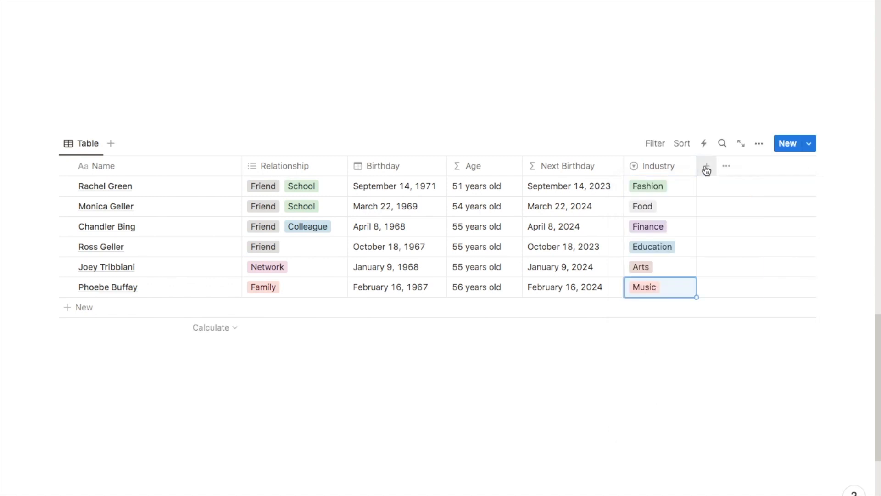
Step: Add a Text property named Company to the contacts database
{"action": "left_click", "coordinate": [706, 167]}
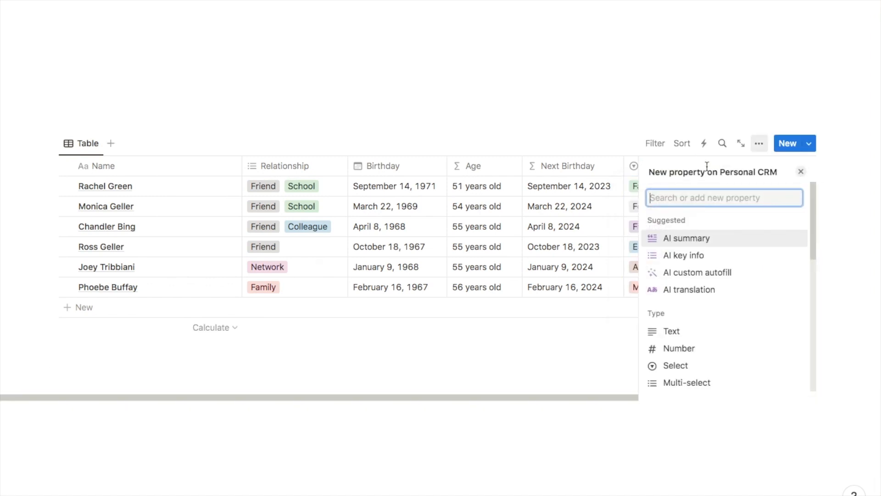
{"action": "type", "text": "text"}
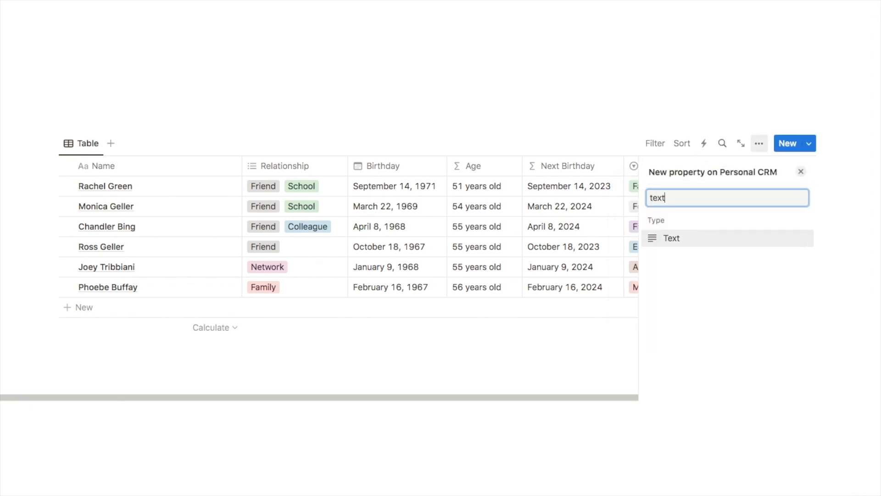
{"action": "left_click", "coordinate": [671, 246]}
{"action": "type", "text": "Company"}
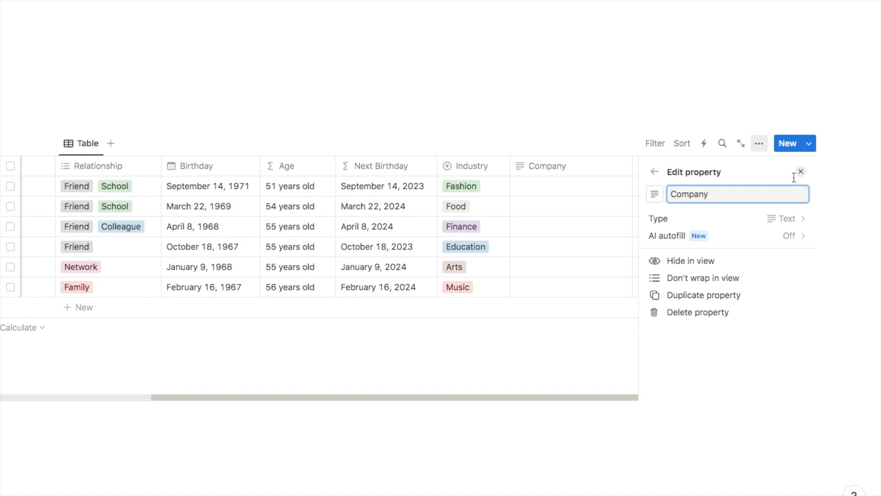
{"action": "left_click", "coordinate": [801, 172]}
Step: Fill the Company column in row order with Ralph Lauren, Alessandro's, ???, Museum of Natural History, Days of our Lives and Massage Parlor
{"action": "left_click", "coordinate": [676, 155]}
{"action": "type", "text": "Ralph Lauren"}
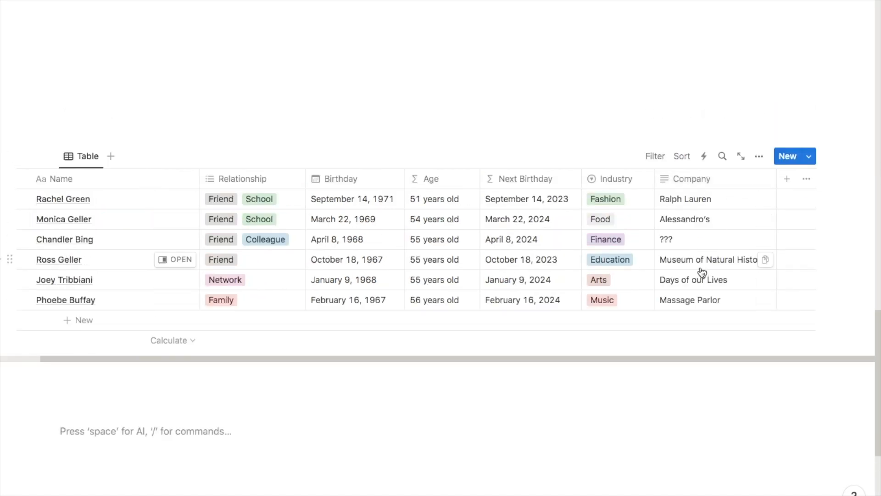
Step: Add a Select property named Location with options London, Brisbane, Paris, San Francisco, NYC and Chicago, and assign NYC to all six contacts
{"action": "left_click", "coordinate": [787, 179]}
{"action": "type", "text": "sele"}
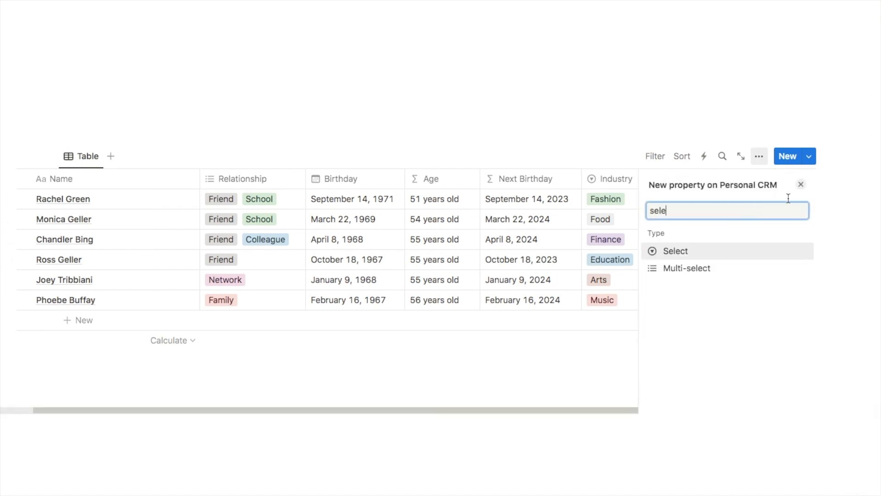
{"action": "left_click", "coordinate": [690, 251]}
{"action": "type", "text": "Location"}
{"action": "left_click", "coordinate": [684, 296]}
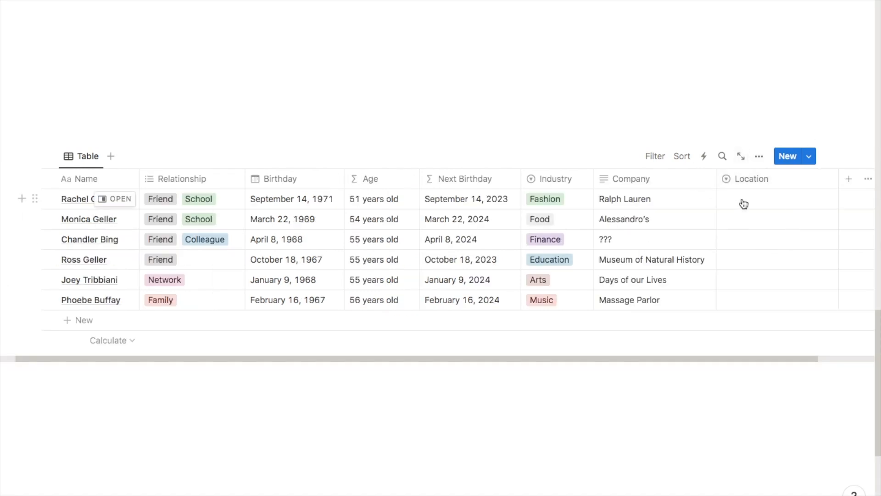
{"action": "left_click", "coordinate": [742, 198]}
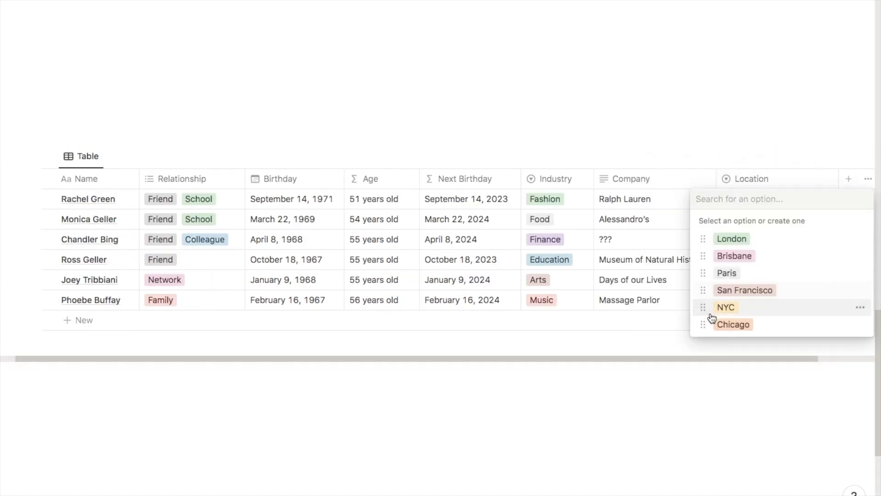
{"action": "left_click", "coordinate": [726, 307]}
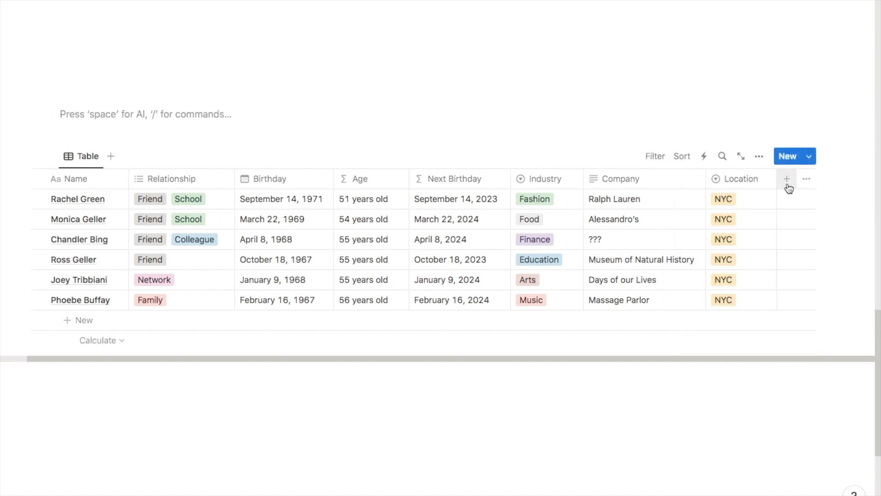
Step: Add a Checkbox property named VIP to the contacts database and narrow its column to fit the name
{"action": "left_click", "coordinate": [787, 182]}
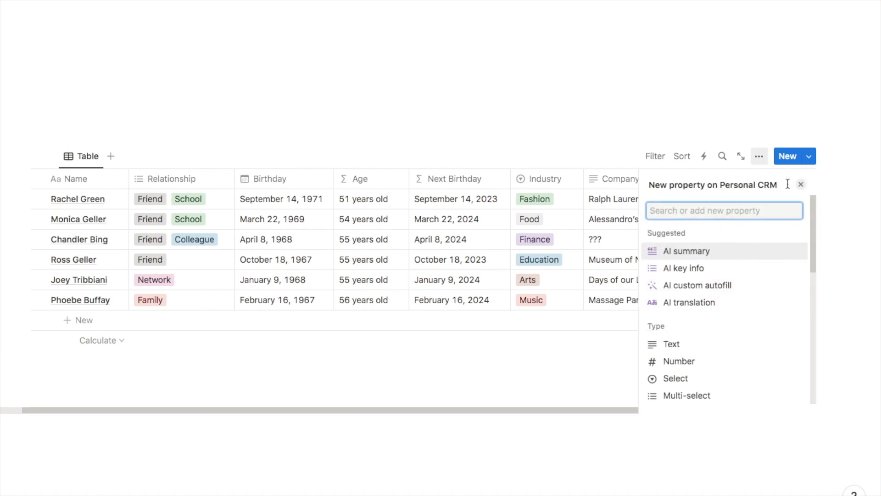
{"action": "type", "text": "check"}
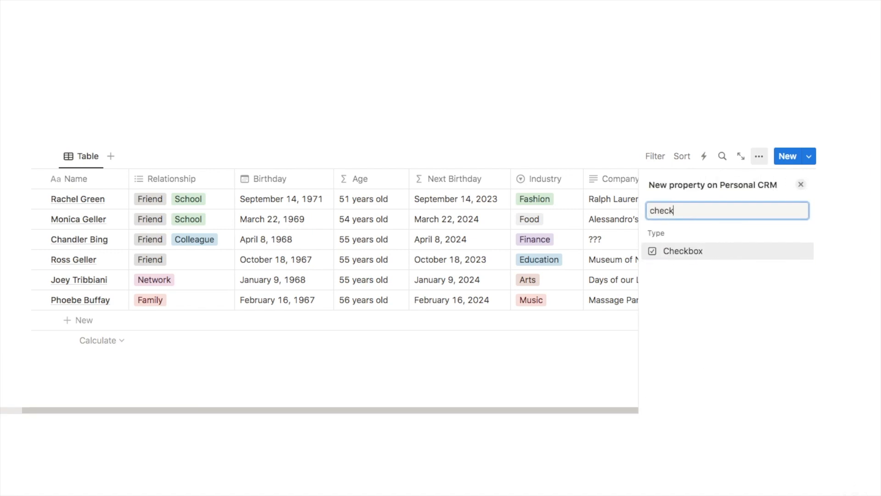
{"action": "left_click", "coordinate": [682, 252]}
{"action": "type", "text": "VIP"}
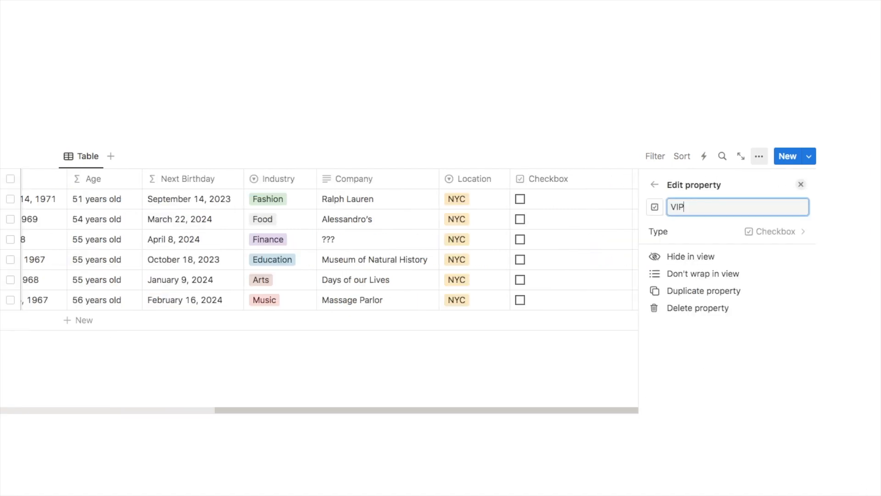
{"action": "key", "text": "Return"}
{"action": "scroll", "coordinate": [778, 179], "scroll_direction": "left", "scroll_amount": 3}
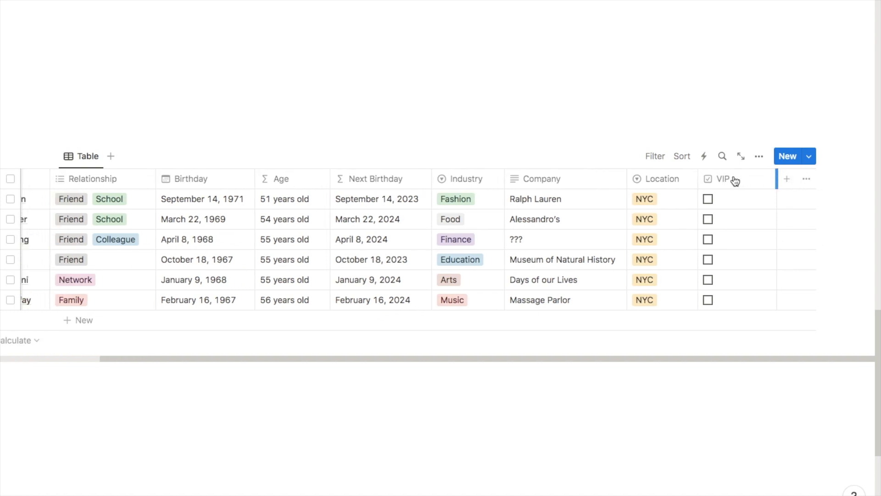
{"action": "scroll", "coordinate": [702, 180], "scroll_direction": "left", "scroll_amount": 1}
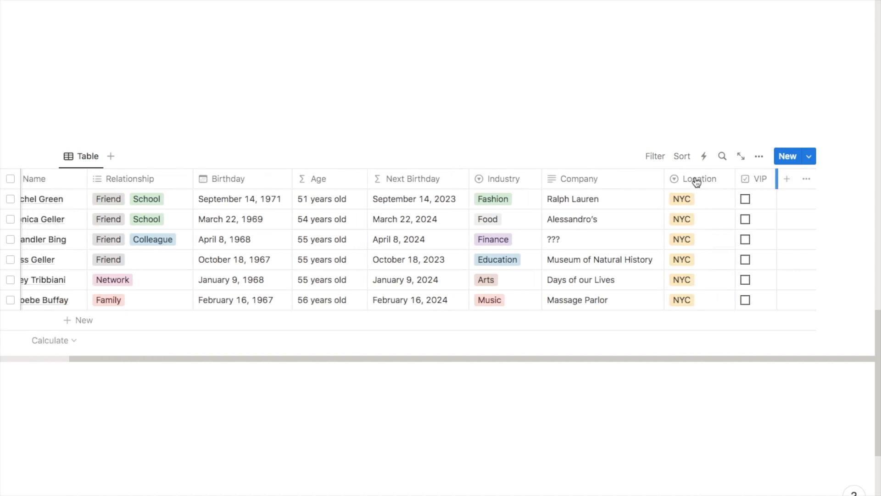
Step: Add a Date property named Last Contacted to the contacts database
{"action": "left_click", "coordinate": [789, 187]}
{"action": "type", "text": "date"}
{"action": "left_click", "coordinate": [681, 253]}
{"action": "type", "text": "Last Contacted"}
{"action": "key", "text": "Return"}
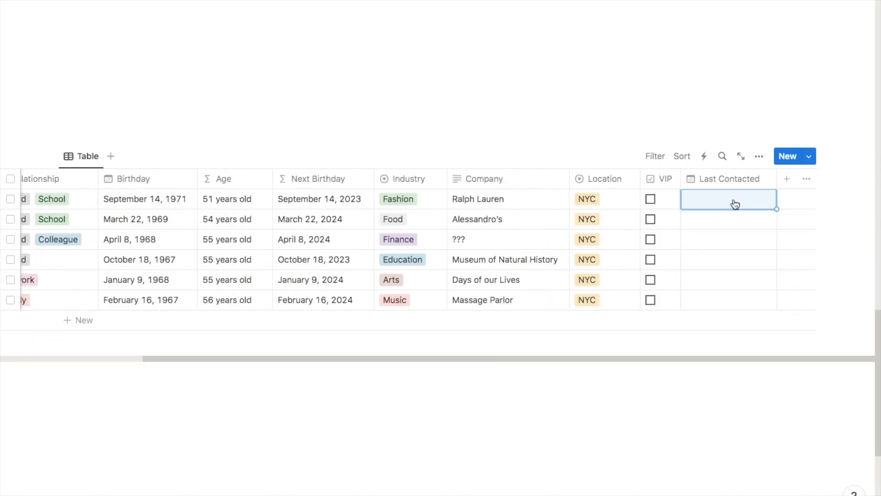
Step: Fill Last Contacted in row order with August 9, June 19, March 19, April 11, February 9 and August 31, 2023
{"action": "left_click", "coordinate": [735, 204]}
{"action": "left_click", "coordinate": [806, 222]}
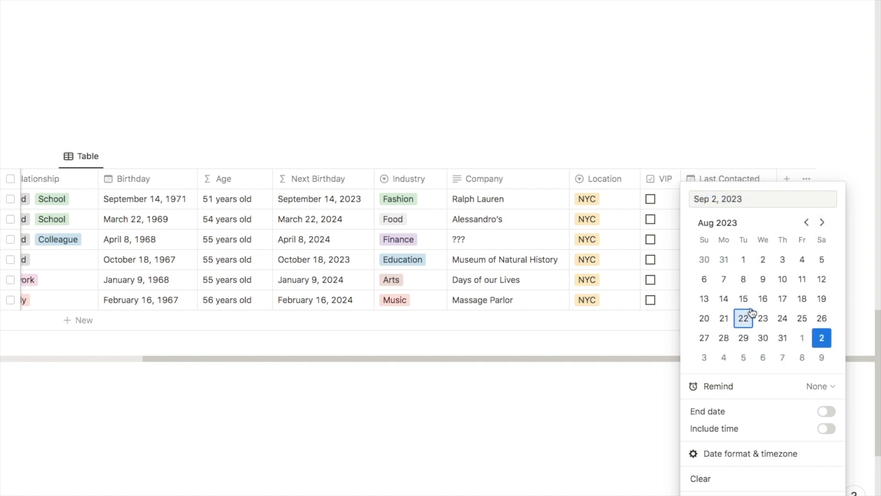
{"action": "left_click", "coordinate": [762, 279]}
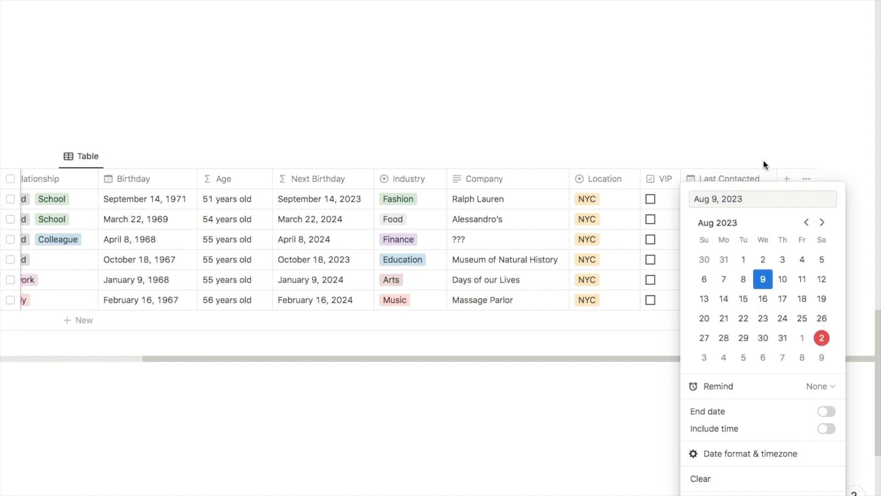
{"action": "left_click", "coordinate": [764, 161]}
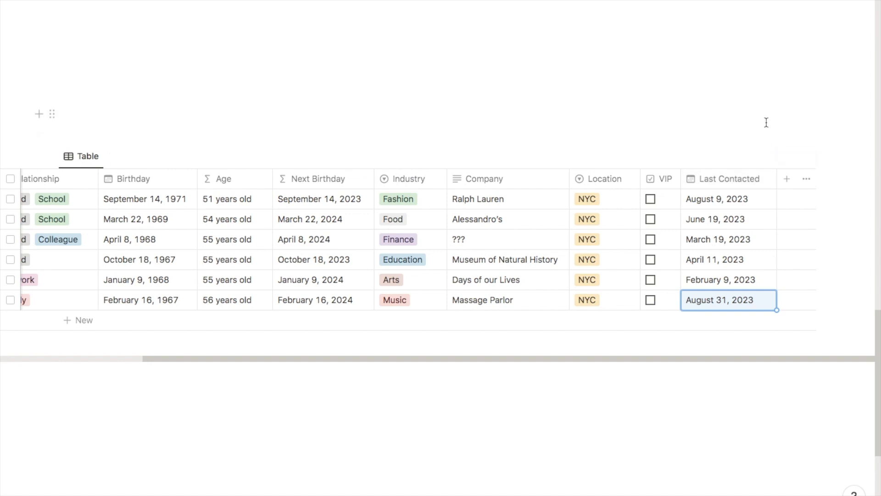
Step: Add a Formula property named Status to the contacts database
{"action": "left_click", "coordinate": [786, 179]}
{"action": "type", "text": "formula"}
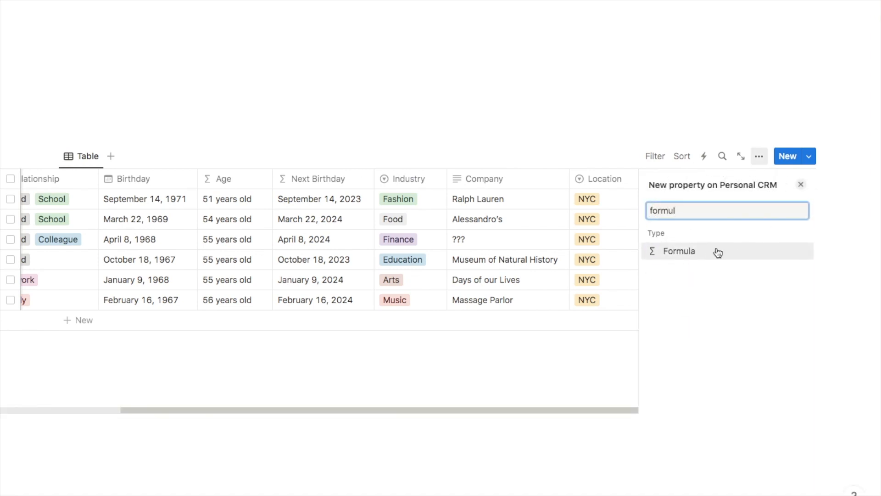
{"action": "left_click", "coordinate": [690, 252]}
{"action": "type", "text": "Status"}
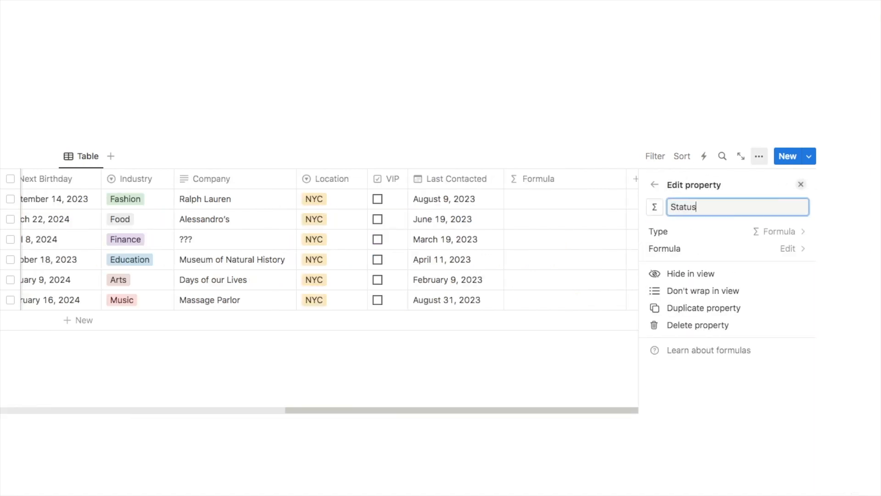
Step: Begin the Status formula with if(dateBetween(now(), prop("Last Contacted"), "months")
{"action": "left_click", "coordinate": [676, 248]}
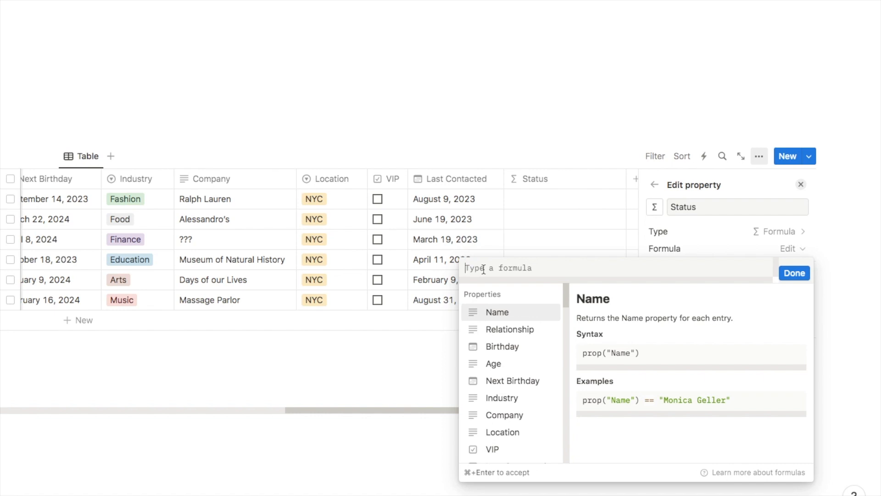
{"action": "type", "text": "if("}
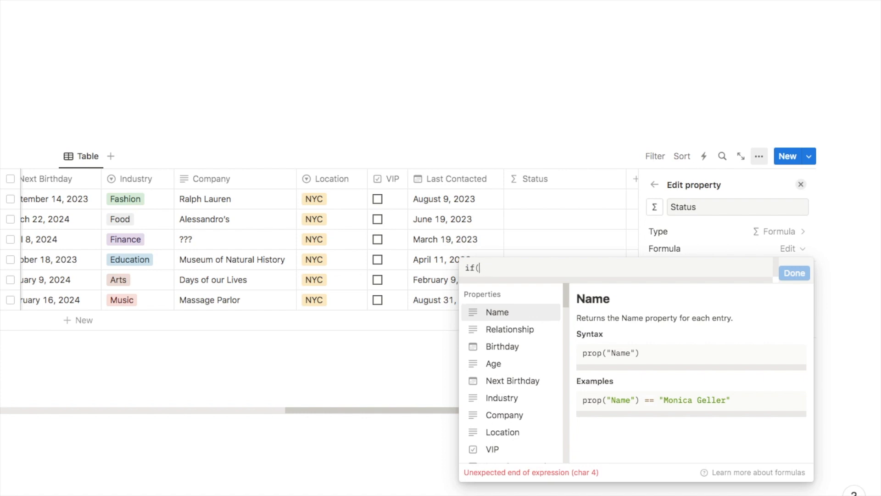
{"action": "type", "text": "date"}
{"action": "left_click", "coordinate": [505, 347]}
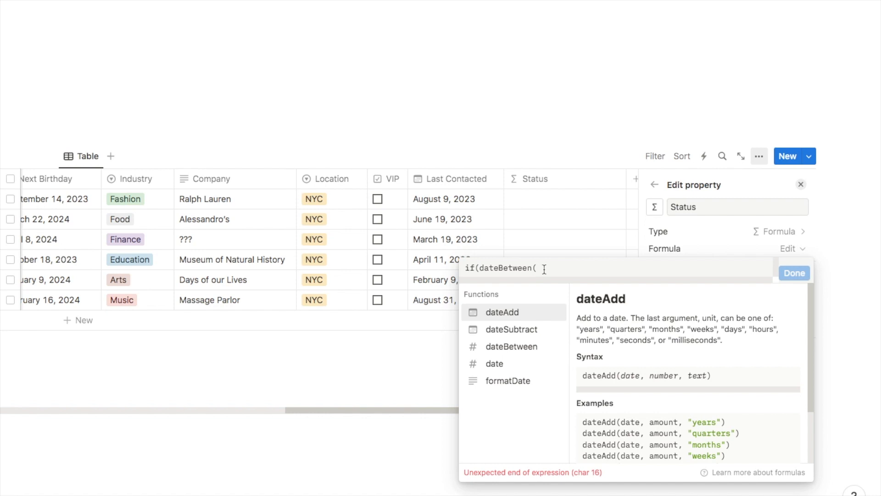
{"action": "type", "text": "n"}
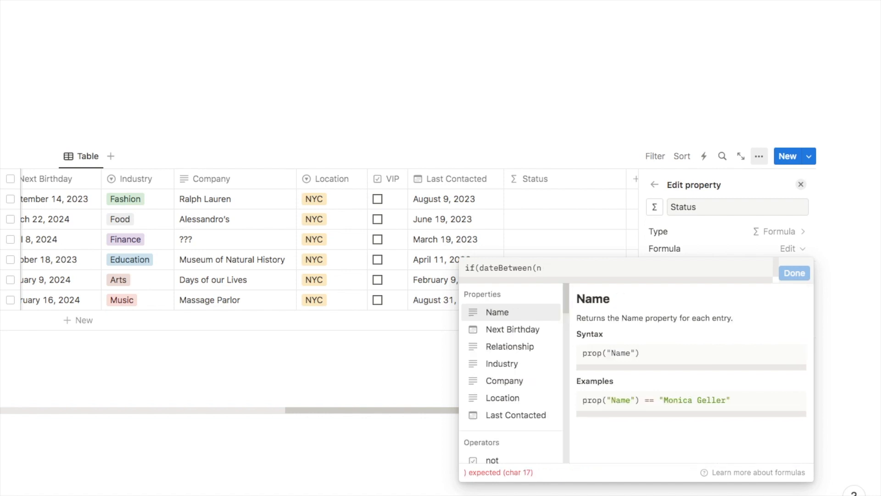
{"action": "type", "text": "ow()"}
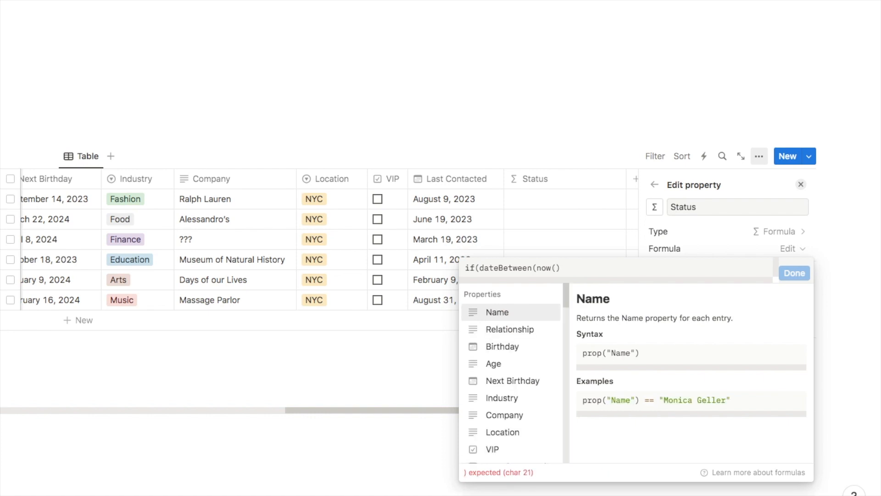
{"action": "type", "text": ","}
{"action": "scroll", "coordinate": [506, 356], "scroll_direction": "down", "scroll_amount": 2}
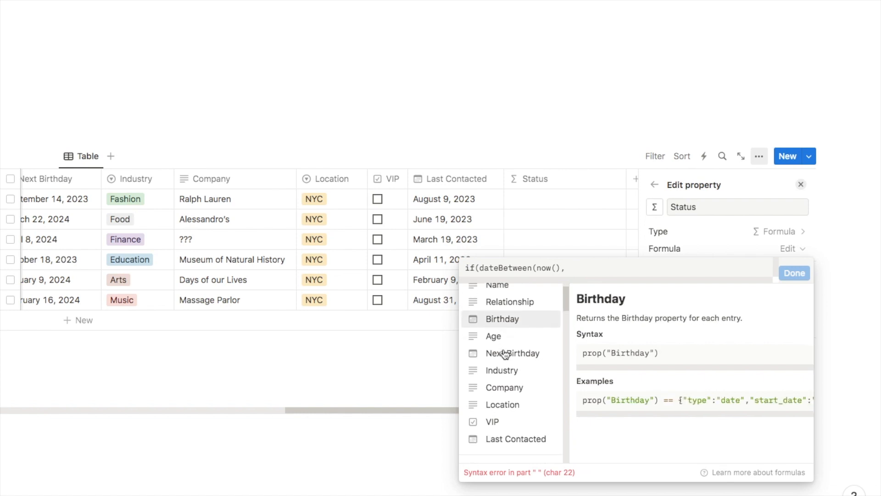
{"action": "left_click", "coordinate": [508, 420]}
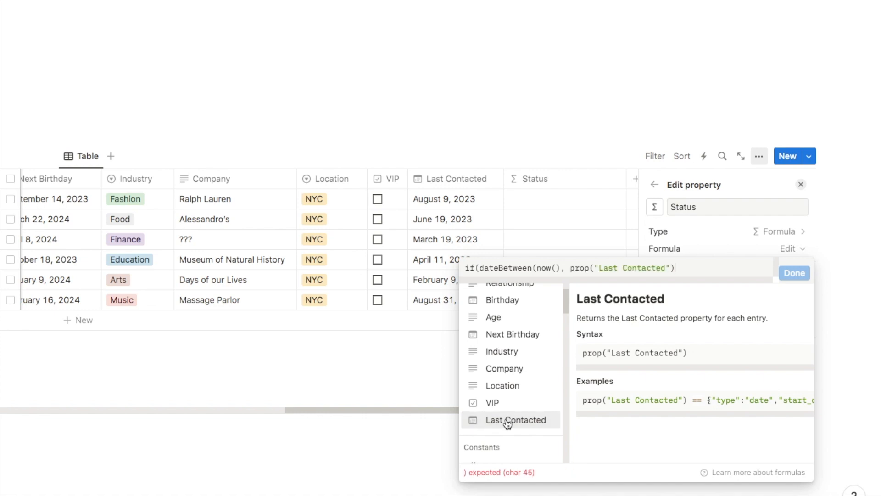
{"action": "type", "text": ","}
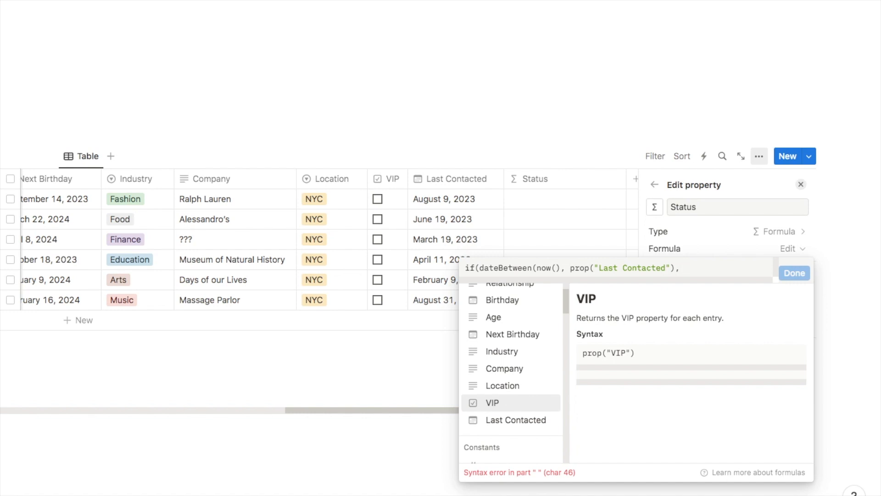
{"action": "type", "text": "\"), \""}
{"action": "type", "text": "months\""}
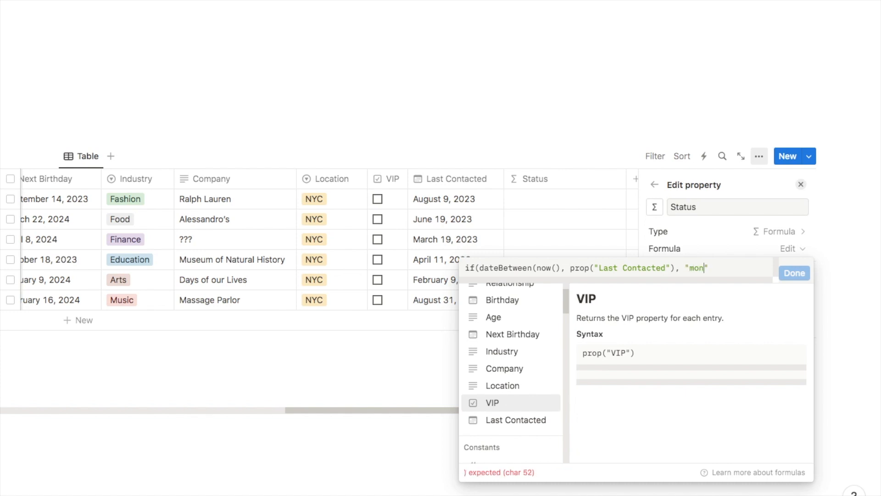
{"action": "type", "text": ")"}
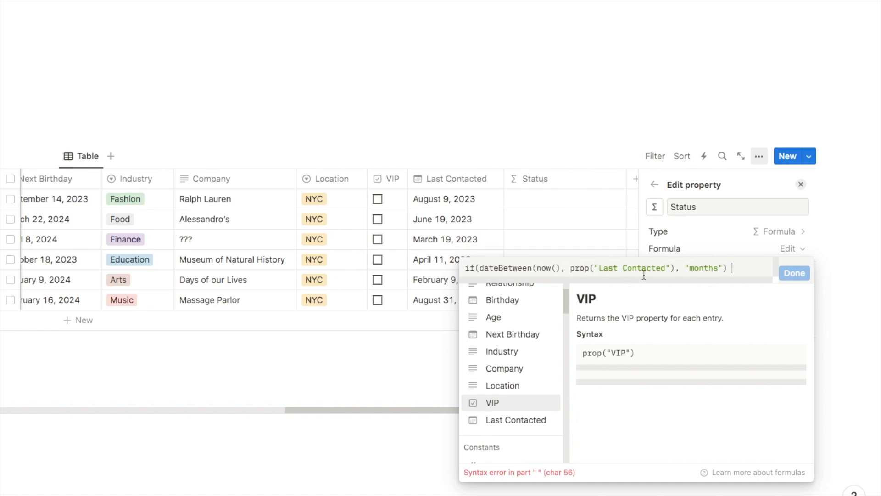
Step: Complete the Status formula with > 3, "⏰ Time to catch up!", "👍") and save it
{"action": "type", "text": "> 3,"}
{"action": "type", "text": "\") > 3, \""}
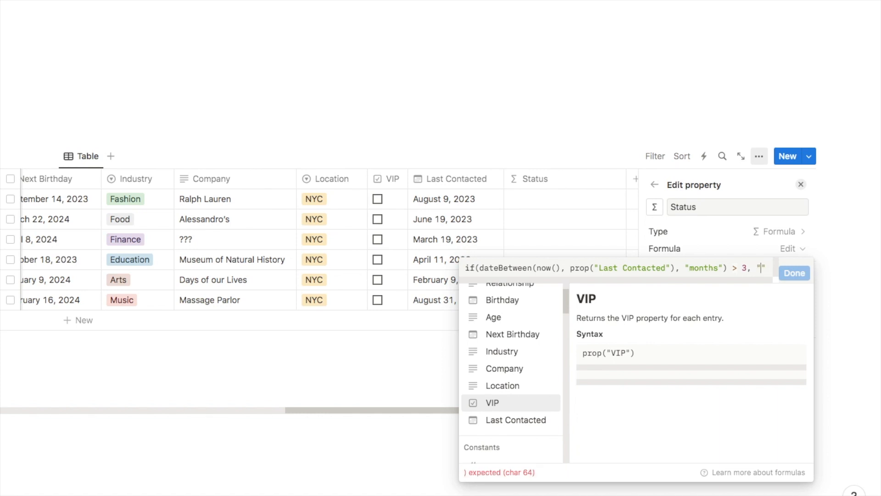
{"action": "type", "text": "Time to catch up!\", "}
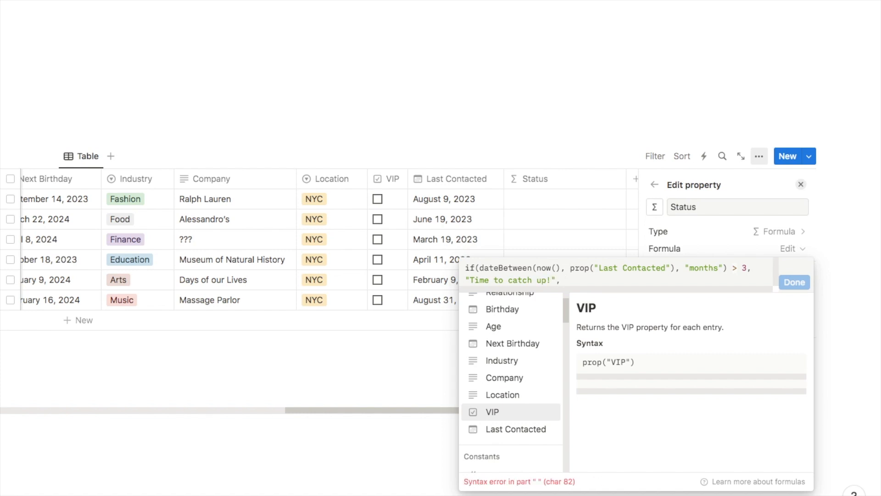
{"action": "type", "text": "\"\""}
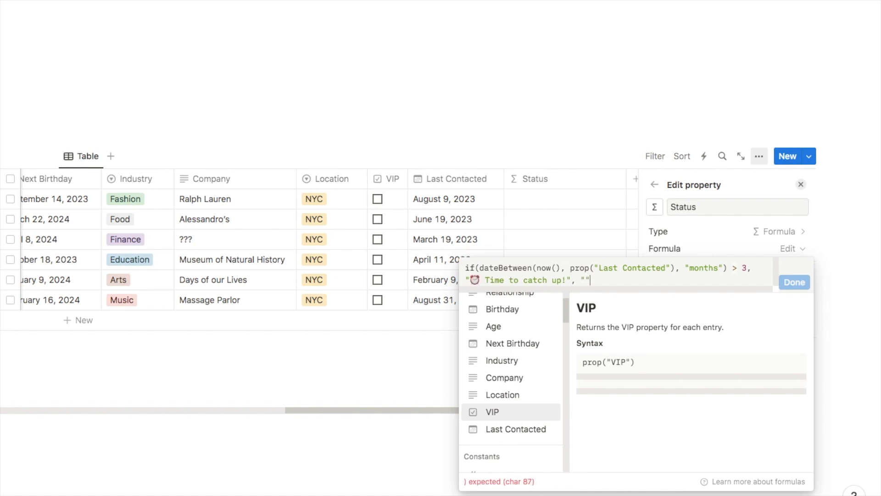
{"action": "type", "text": "👍"}
{"action": "left_click", "coordinate": [616, 281]}
{"action": "type", "text": ")"}
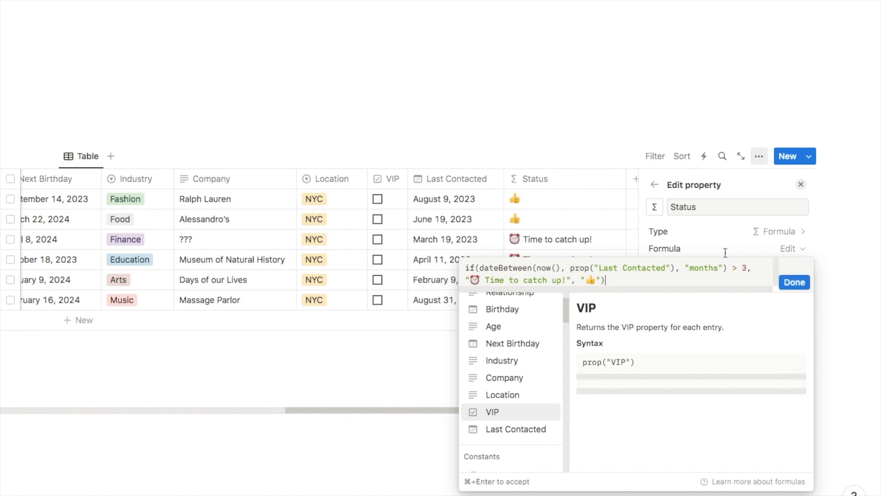
{"action": "left_click", "coordinate": [794, 282]}
{"action": "key", "text": "Escape"}
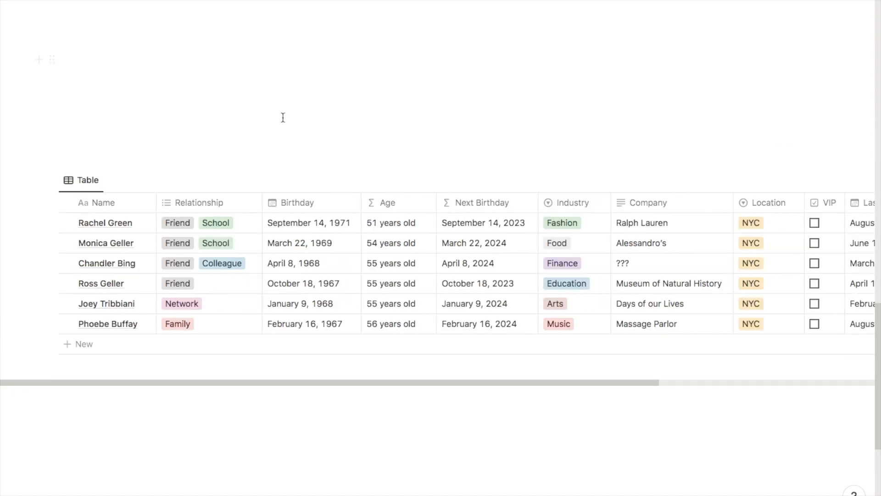
Step: Create a new page template for the Personal CRM database and open it as a full page
{"action": "scroll", "coordinate": [283, 117], "scroll_direction": "down", "scroll_amount": 1}
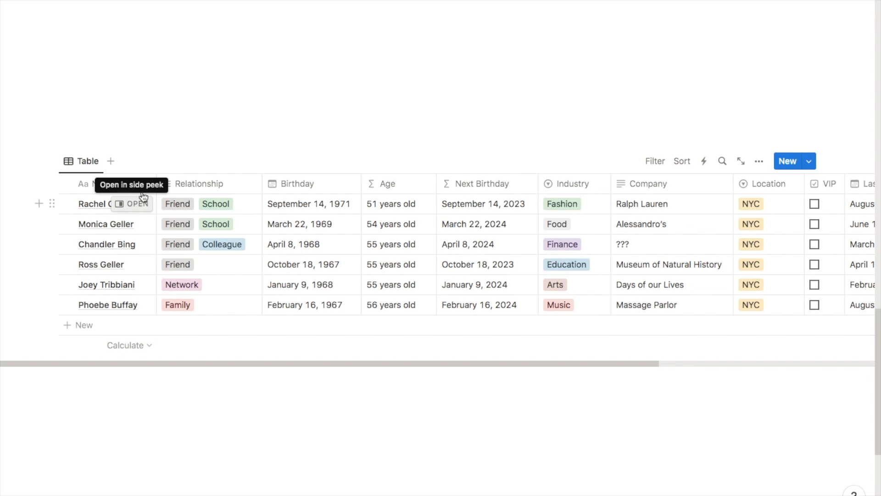
{"action": "left_click", "coordinate": [810, 162]}
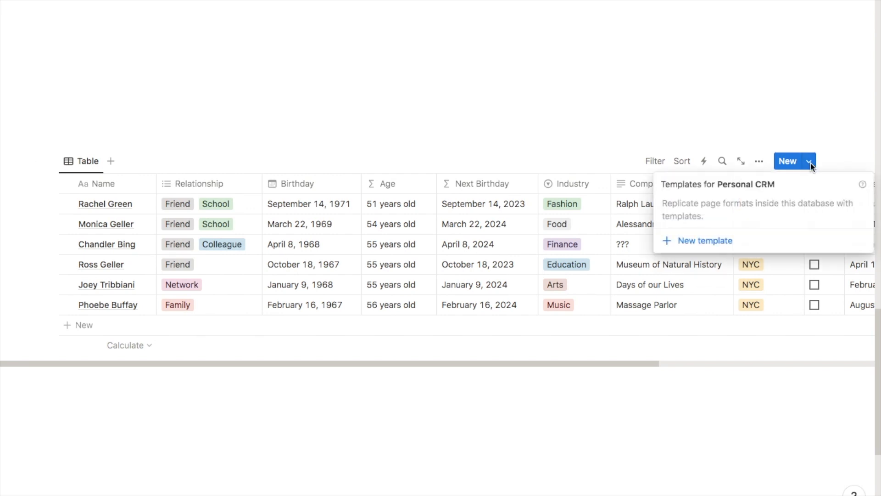
{"action": "left_click", "coordinate": [707, 246]}
{"action": "scroll", "coordinate": [347, 129], "scroll_direction": "down", "scroll_amount": 4}
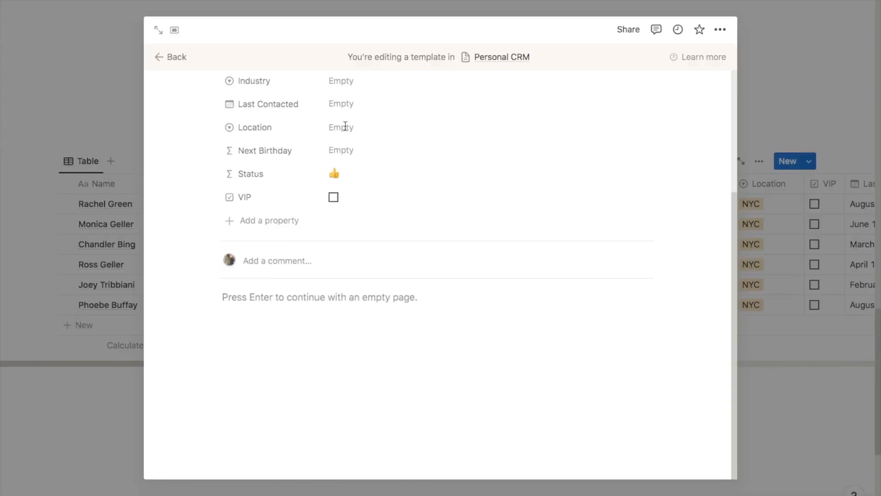
{"action": "scroll", "coordinate": [345, 126], "scroll_direction": "up", "scroll_amount": 4}
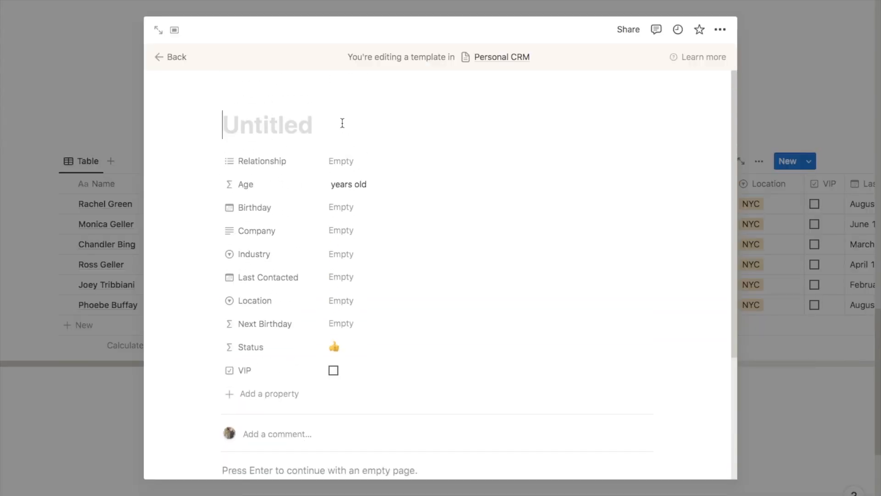
{"action": "left_click", "coordinate": [157, 32]}
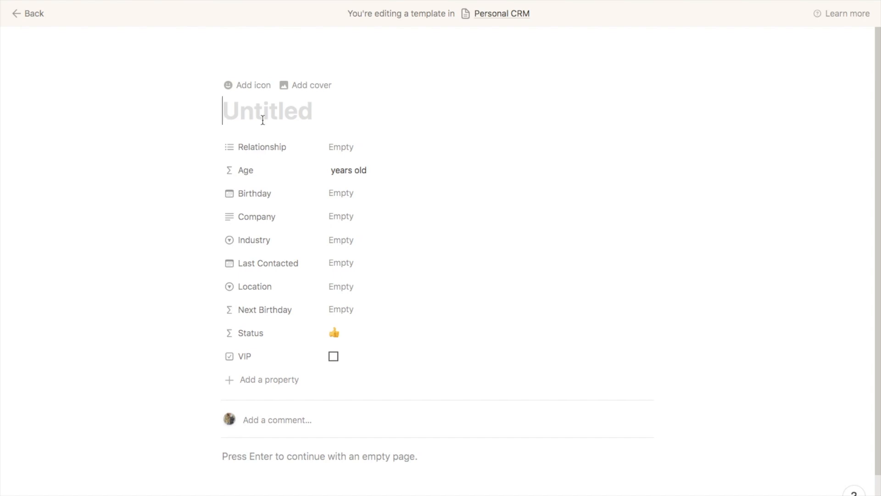
Step: Give the contact page template a blue person silhouette emoji as its icon
{"action": "left_click", "coordinate": [242, 89]}
{"action": "left_click", "coordinate": [243, 86]}
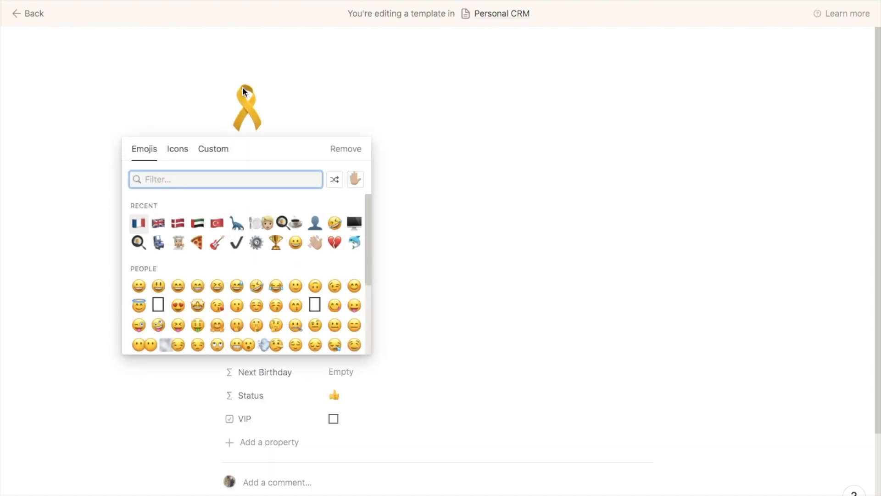
{"action": "left_click", "coordinate": [315, 224]}
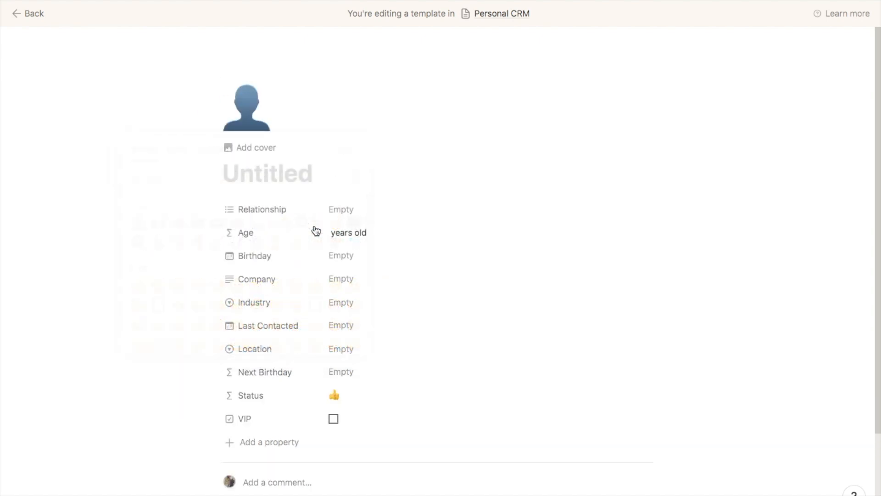
Step: Switch the template page to full width and start its empty body
{"action": "scroll", "coordinate": [275, 223], "scroll_direction": "down", "scroll_amount": 5}
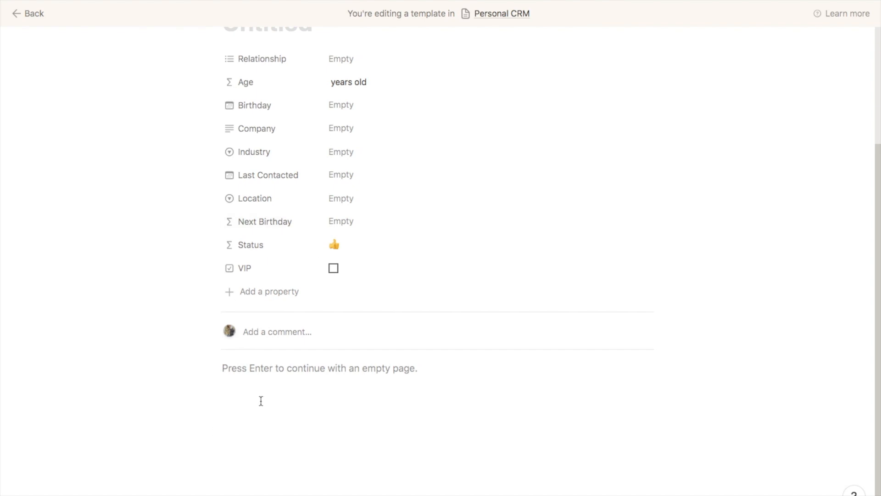
{"action": "left_click", "coordinate": [269, 388]}
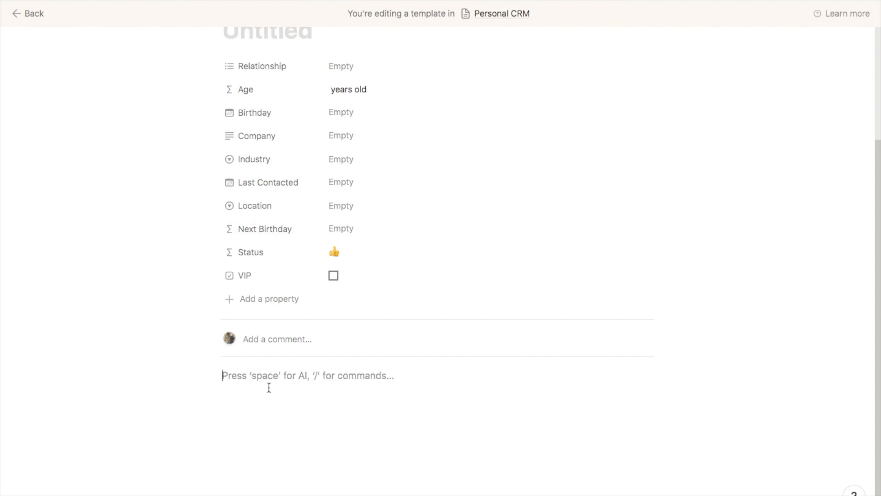
{"action": "left_click", "coordinate": [868, 17]}
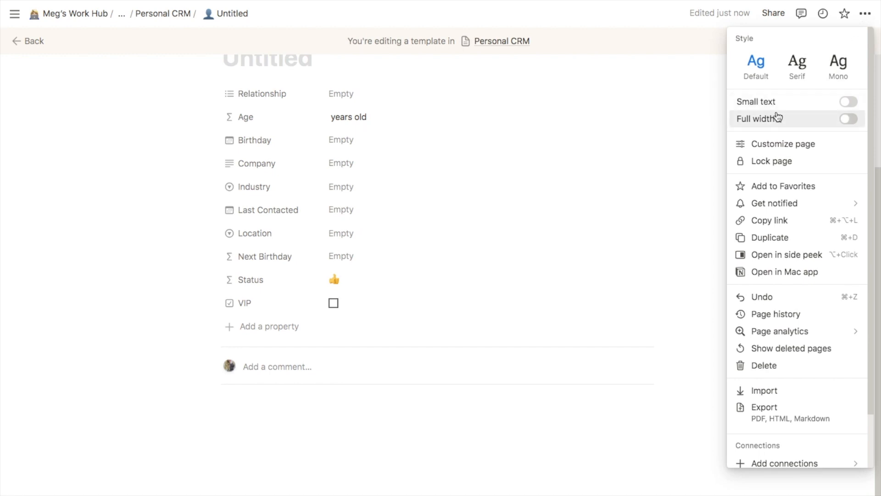
{"action": "left_click", "coordinate": [849, 120]}
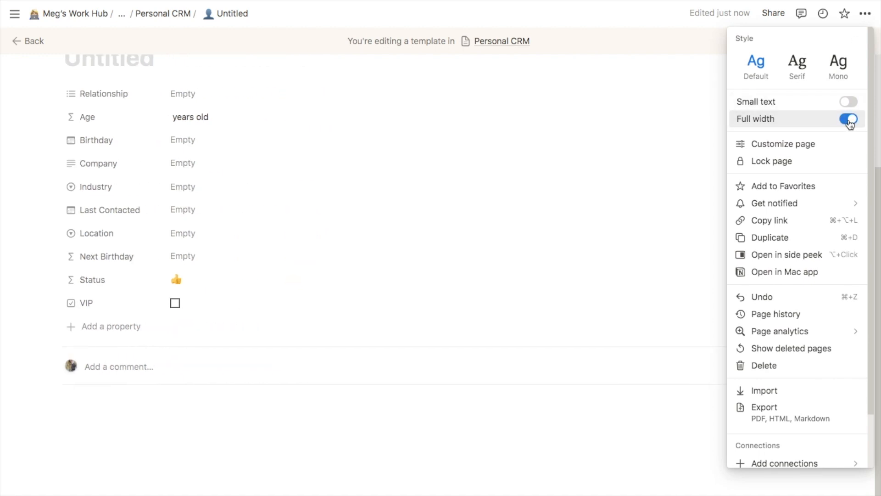
{"action": "left_click", "coordinate": [204, 429]}
{"action": "left_click", "coordinate": [141, 426]}
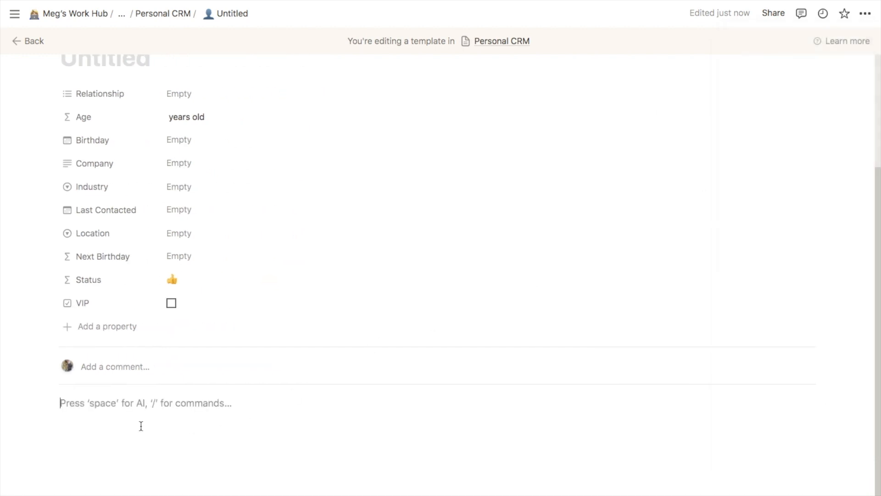
Step: Add a Heading 2 reading "Family:" to the template body with a "Partner:" line below it
{"action": "scroll", "coordinate": [141, 426], "scroll_direction": "down", "scroll_amount": 2}
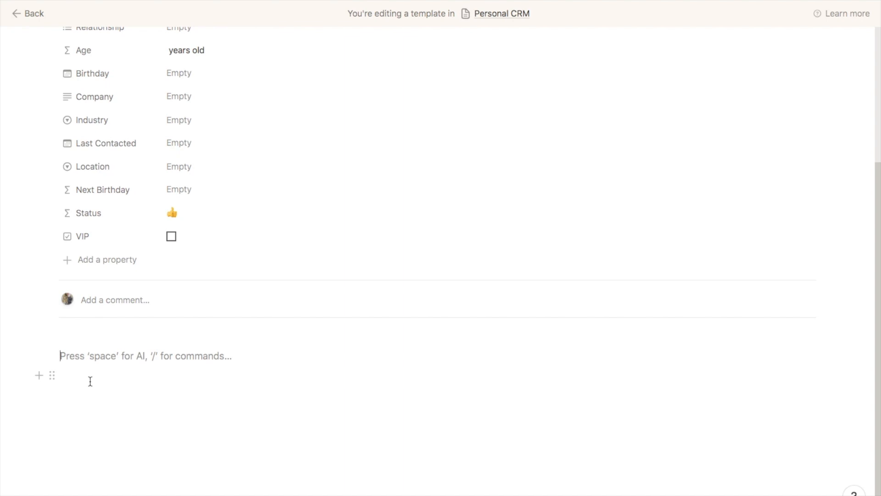
{"action": "type", "text": "/h2"}
{"action": "left_click", "coordinate": [127, 206]}
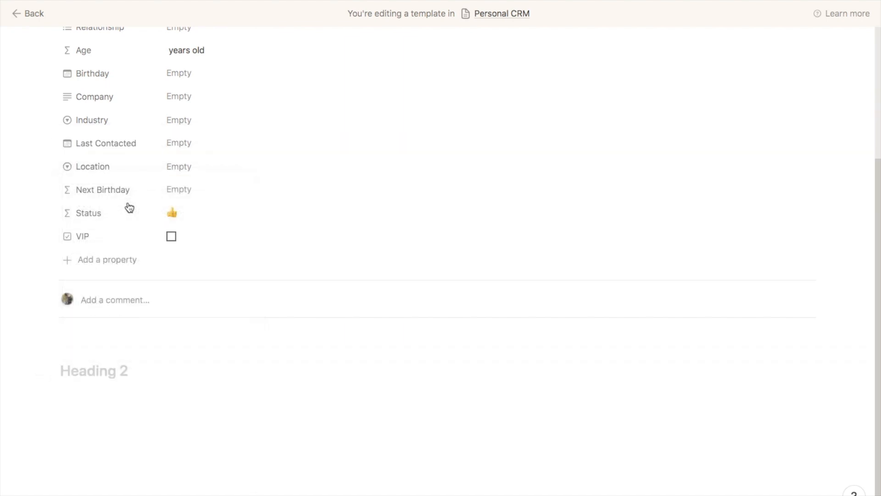
{"action": "type", "text": "Family:"}
{"action": "key", "text": "Return"}
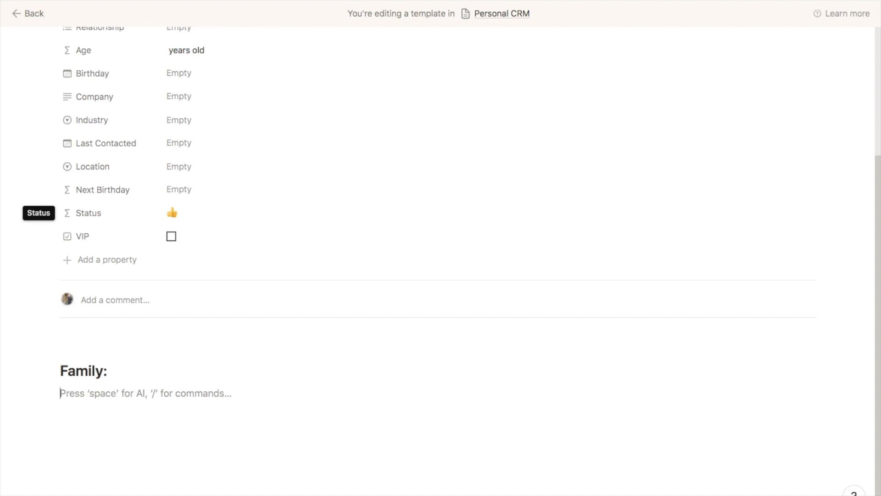
{"action": "type", "text": "Partner:"}
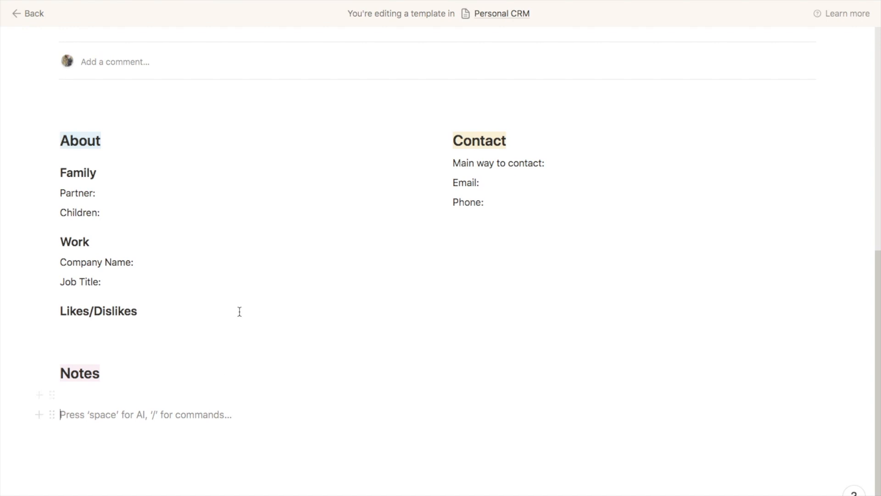
Step: Apply the Untitled template to the first contact in the database and open the second contact's page
{"action": "left_click", "coordinate": [29, 15]}
{"action": "left_click", "coordinate": [170, 58]}
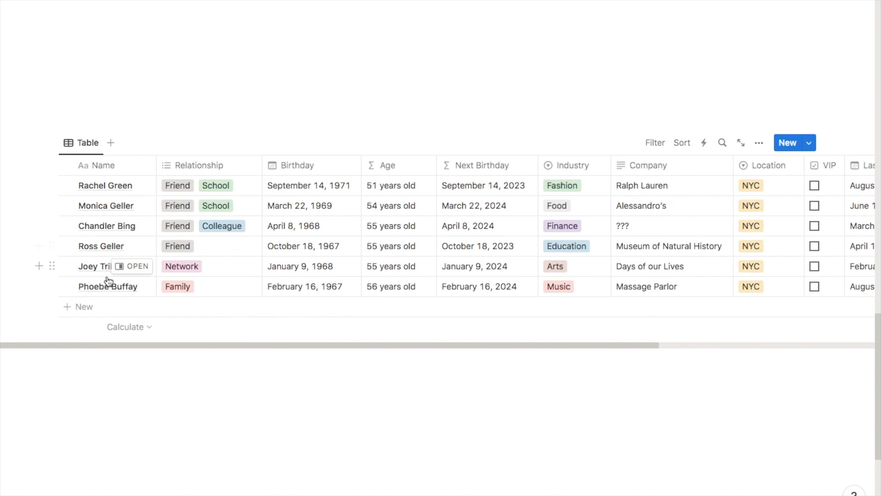
{"action": "left_click", "coordinate": [144, 186]}
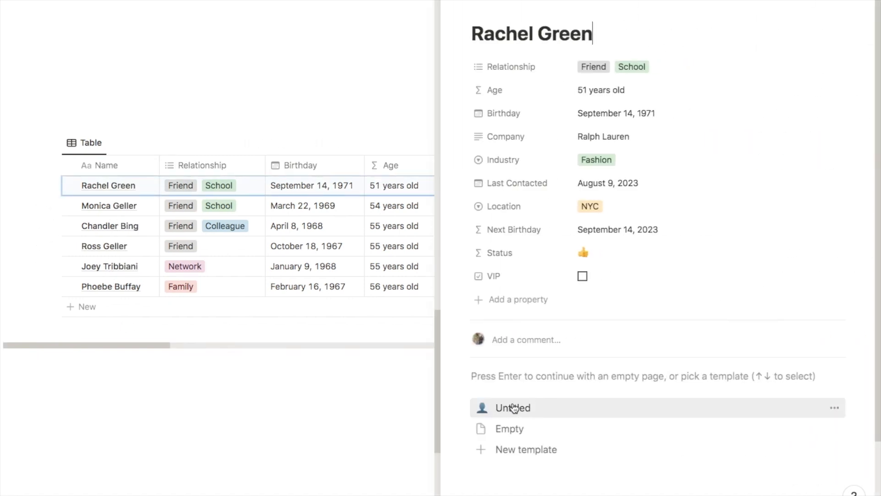
{"action": "left_click", "coordinate": [512, 407]}
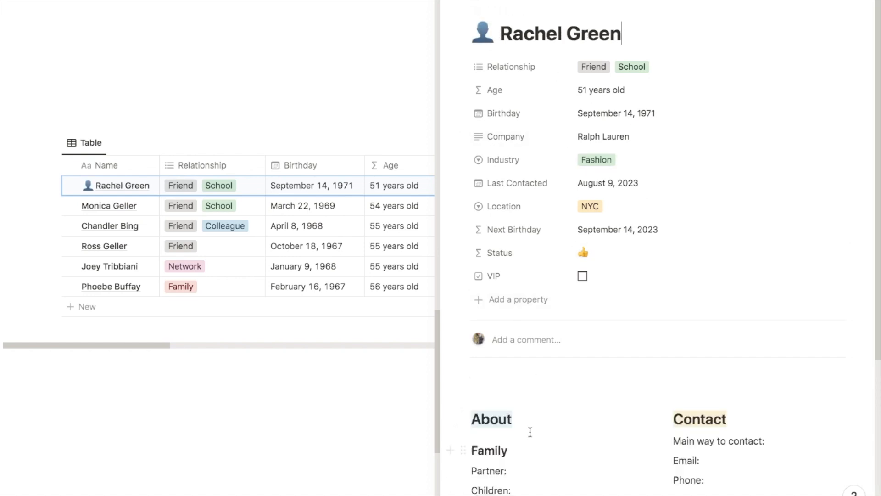
{"action": "scroll", "coordinate": [549, 407], "scroll_direction": "down", "scroll_amount": 3}
{"action": "scroll", "coordinate": [550, 405], "scroll_direction": "down", "scroll_amount": 3}
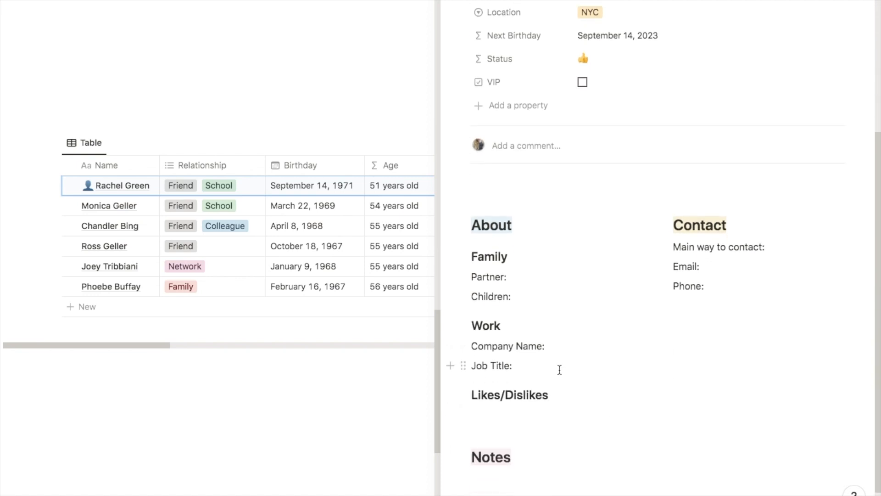
{"action": "left_click", "coordinate": [142, 211]}
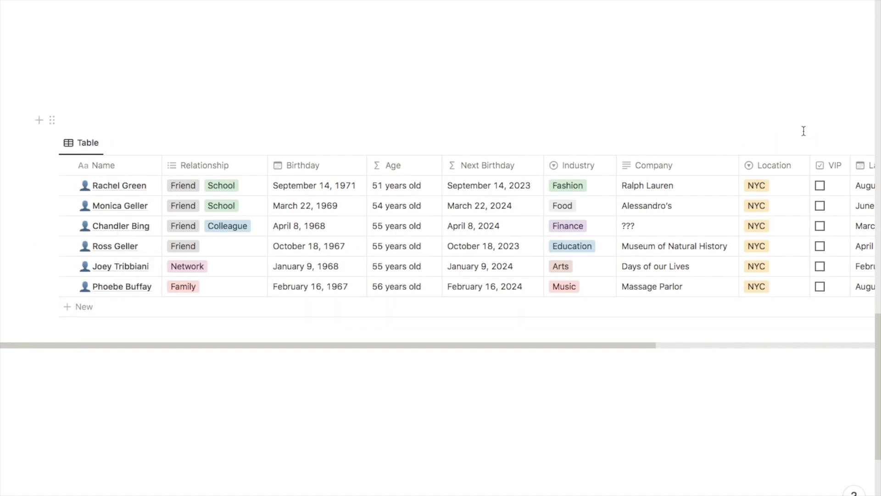
Step: Set the Untitled template as the default for all views in Personal CRM
{"action": "left_click", "coordinate": [810, 145]}
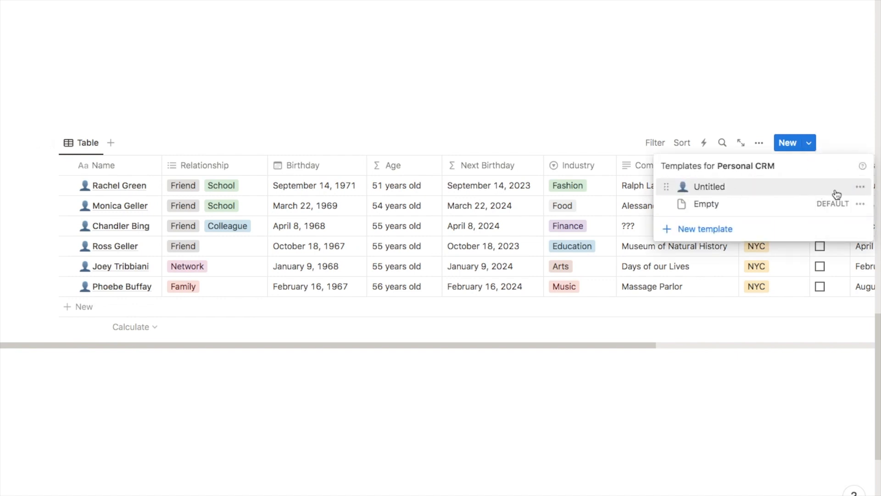
{"action": "left_click", "coordinate": [860, 187]}
{"action": "left_click", "coordinate": [769, 169]}
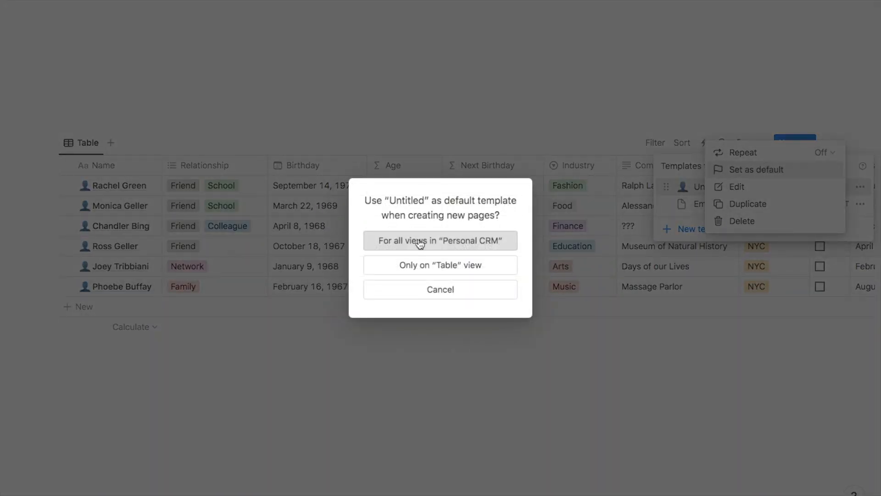
{"action": "left_click", "coordinate": [419, 243]}
{"action": "mouse_move", "coordinate": [1, 328]}
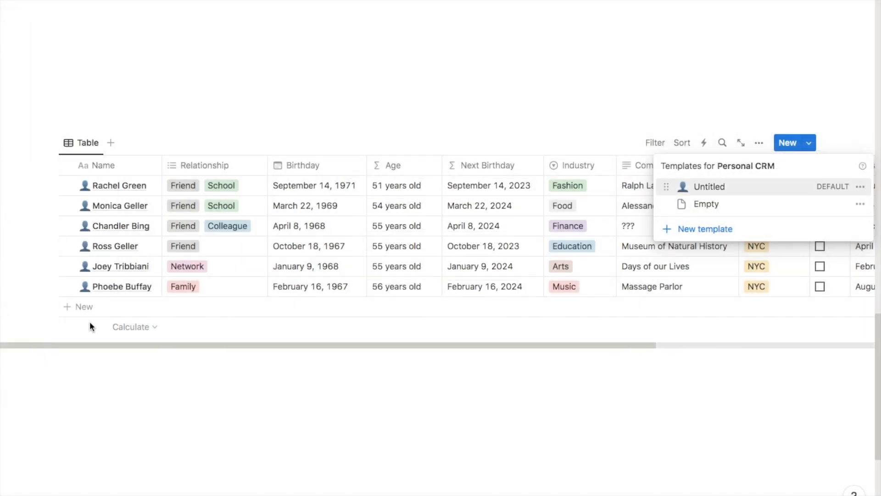
{"action": "left_click", "coordinate": [39, 322]}
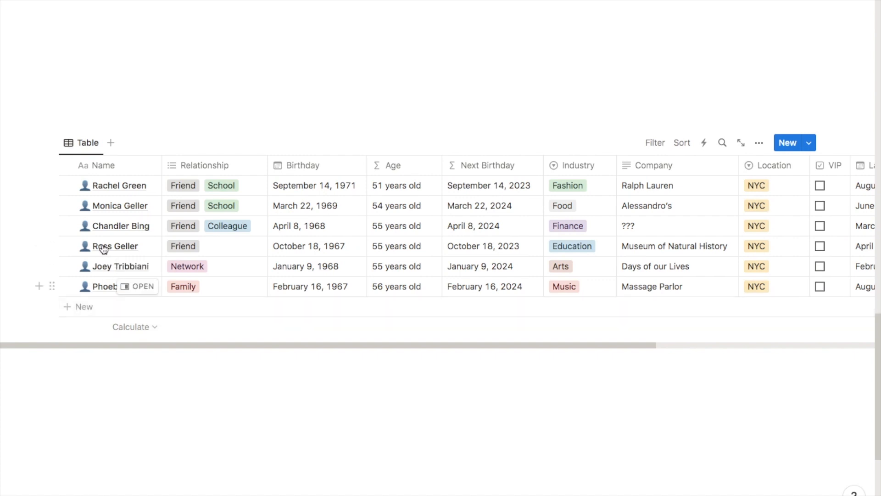
Step: Add a new contact with only a name and open its page to check the default template
{"action": "left_click", "coordinate": [92, 314]}
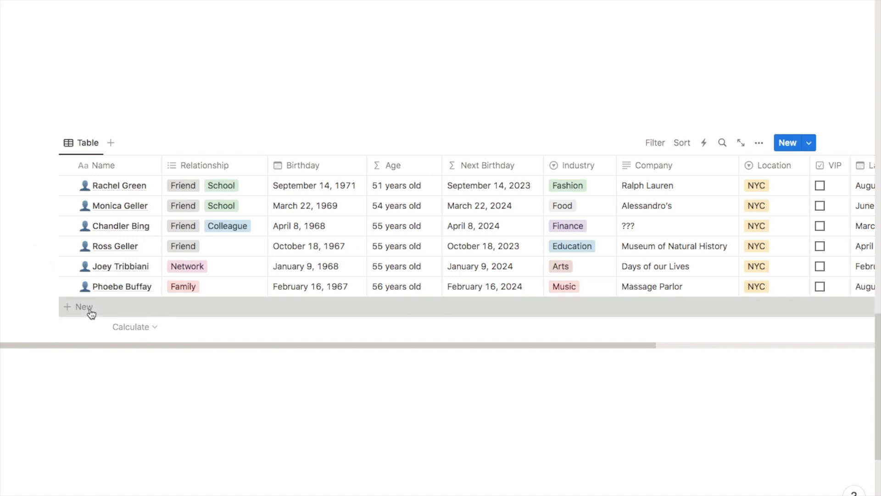
{"action": "type", "text": "Gunther"}
{"action": "key", "text": "Return"}
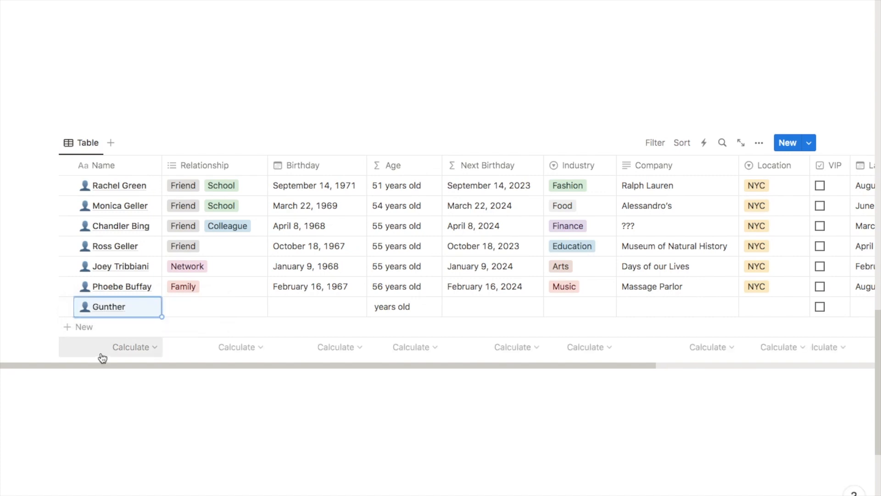
{"action": "left_click", "coordinate": [130, 308]}
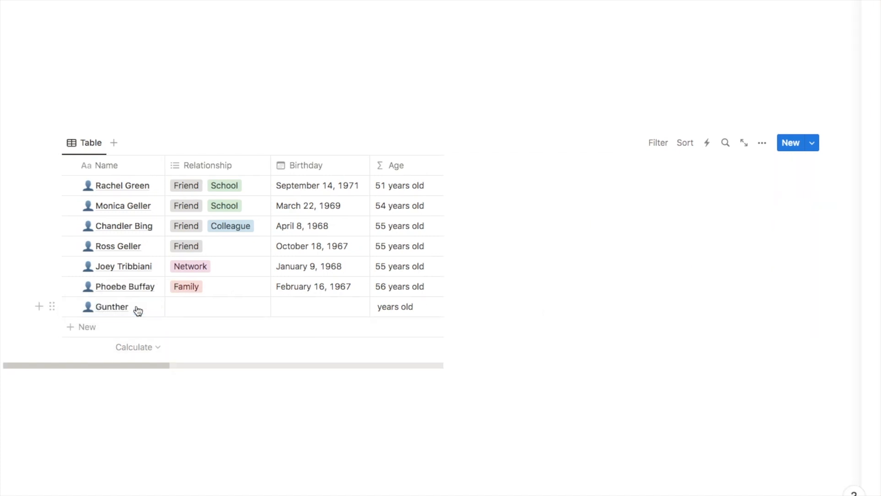
{"action": "scroll", "coordinate": [609, 286], "scroll_direction": "down", "scroll_amount": 5}
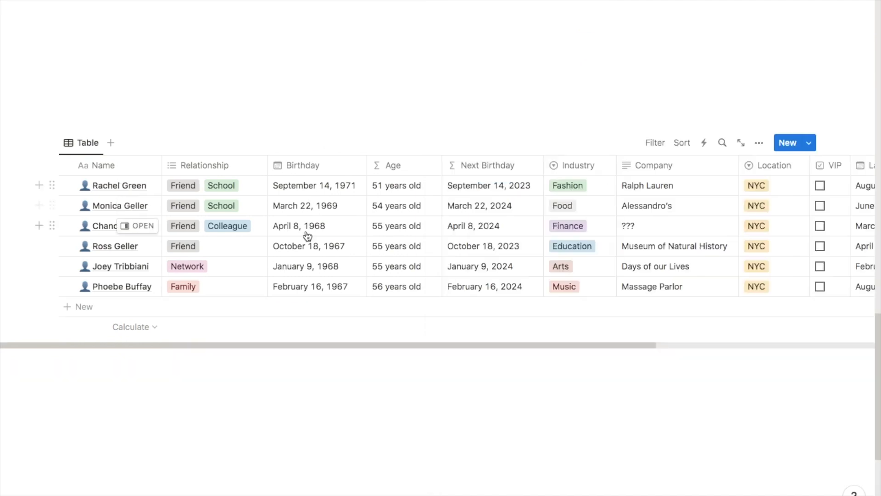
Step: Rename the Table view of the contacts database to All Contacts and give it a lines icon
{"action": "left_click", "coordinate": [88, 144]}
{"action": "left_click", "coordinate": [92, 167]}
{"action": "type", "text": "A"}
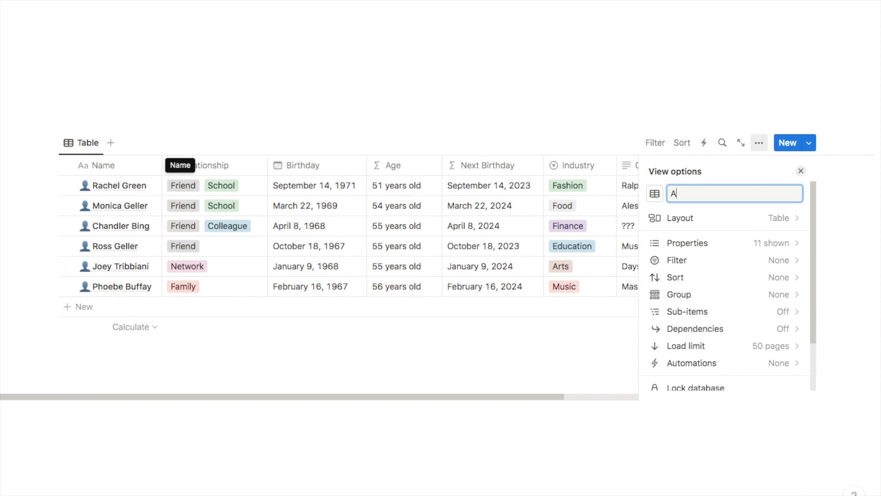
{"action": "type", "text": "ll Contacts"}
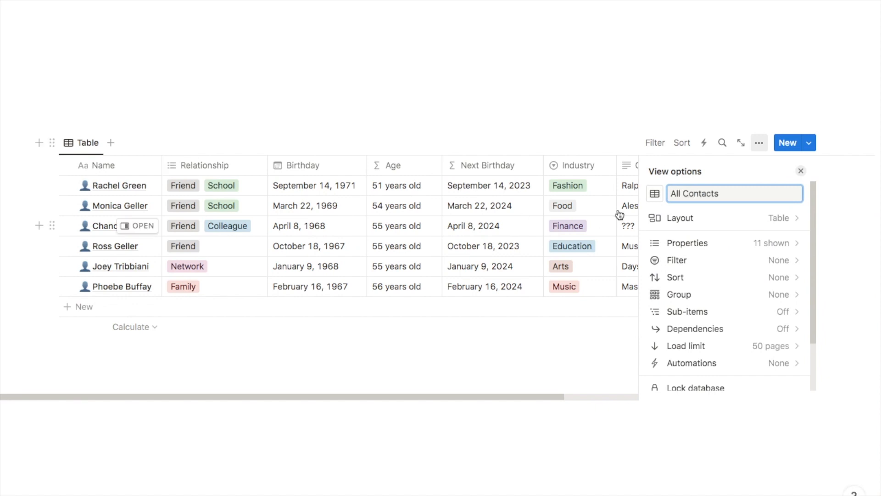
{"action": "left_click", "coordinate": [659, 196]}
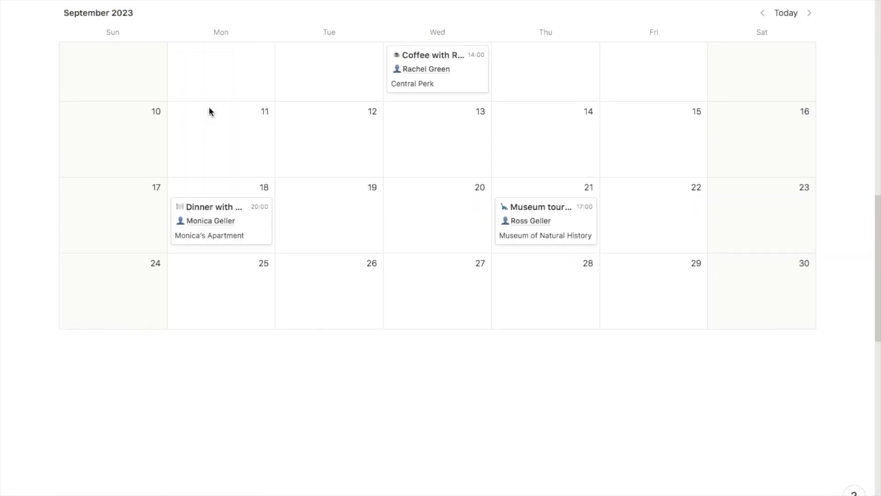
Step: Examine the Overview view of the finished example CRM as a reference
{"action": "scroll", "coordinate": [209, 107], "scroll_direction": "up", "scroll_amount": 10}
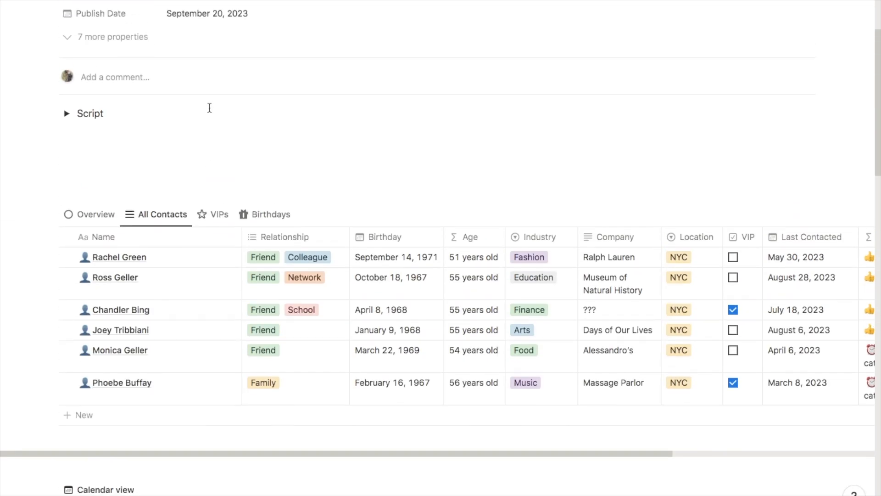
{"action": "left_click", "coordinate": [92, 214]}
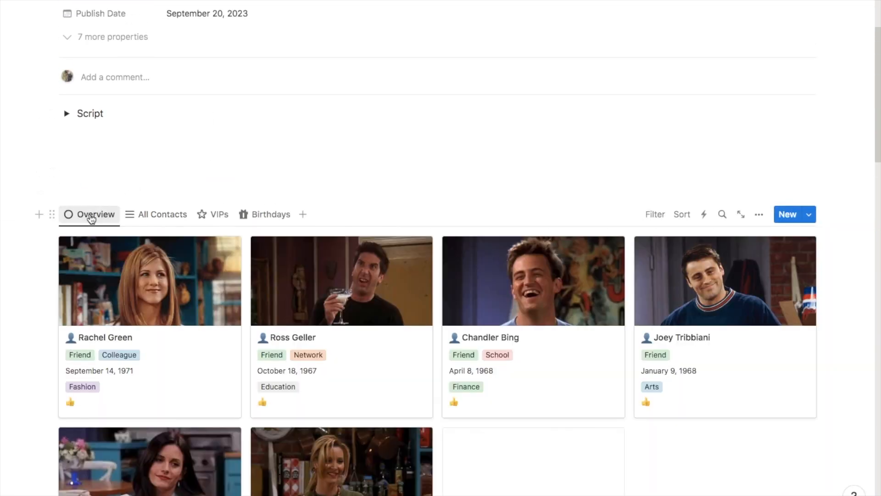
{"action": "scroll", "coordinate": [183, 189], "scroll_direction": "down", "scroll_amount": 2}
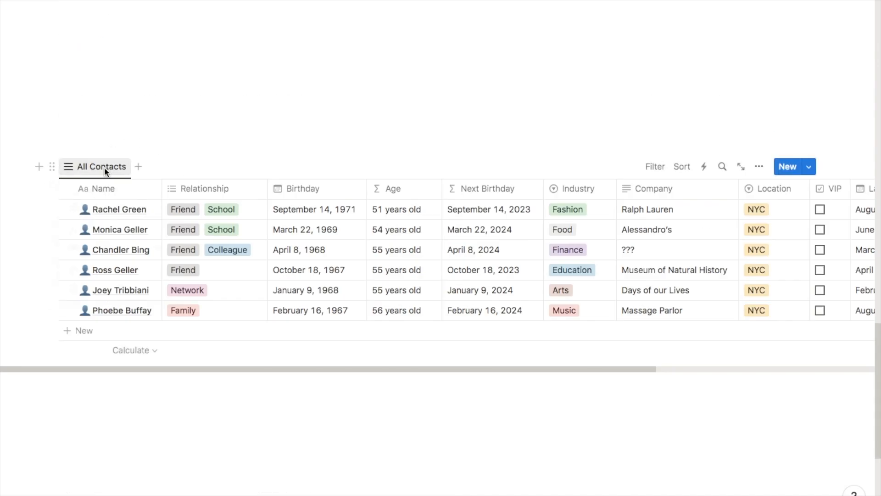
Step: Duplicate the All Contacts view as Overview with a circle icon and place it before All Contacts
{"action": "left_click", "coordinate": [102, 167]}
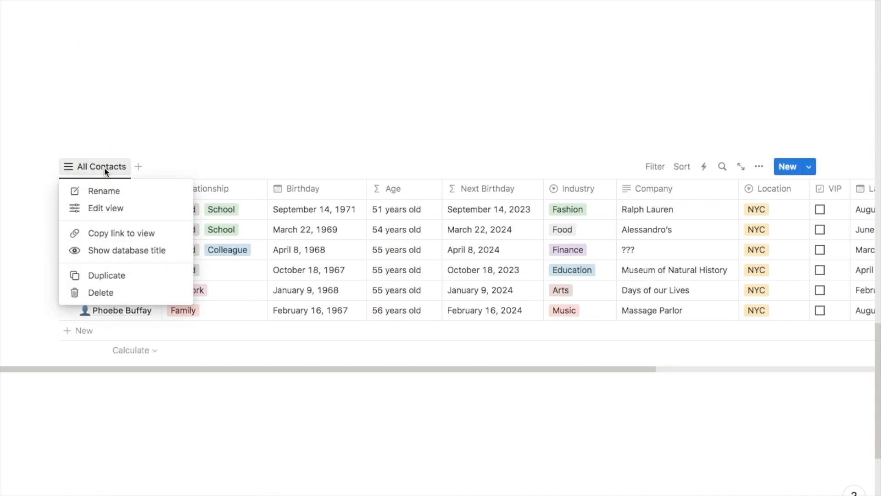
{"action": "left_click", "coordinate": [107, 276]}
{"action": "type", "text": "Overview"}
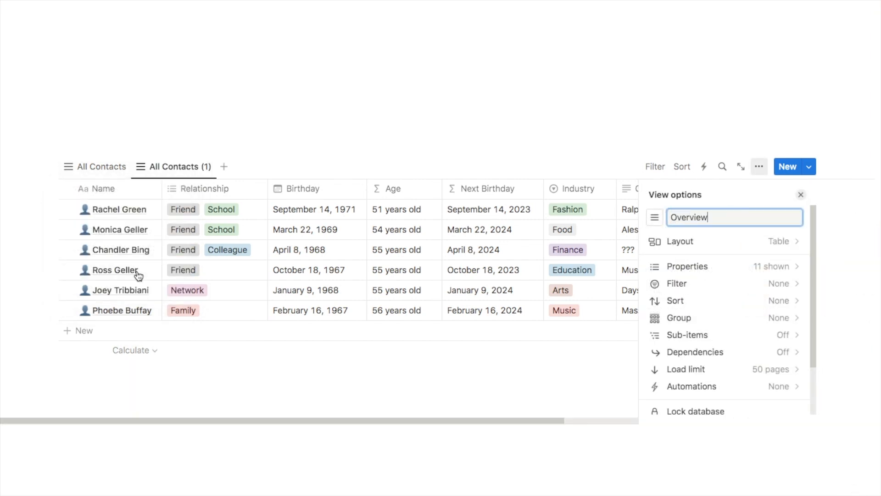
{"action": "left_click", "coordinate": [657, 220]}
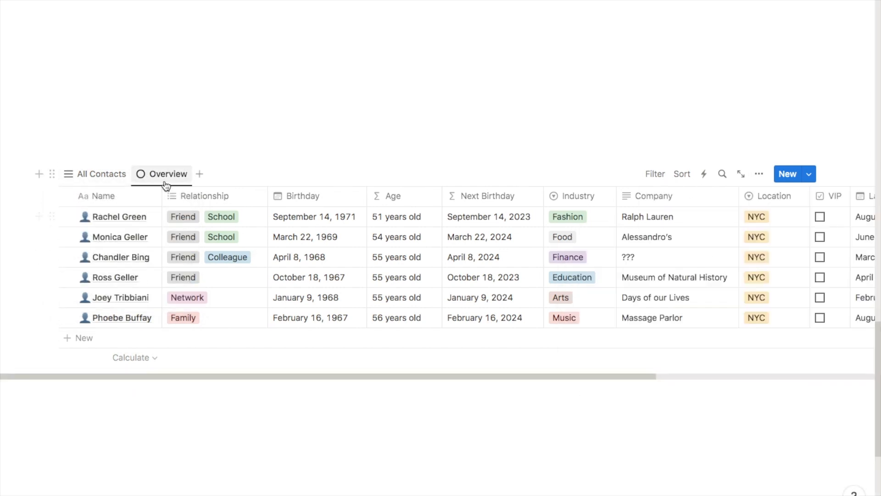
{"action": "left_click_drag", "start_coordinate": [166, 186], "coordinate": [99, 180]}
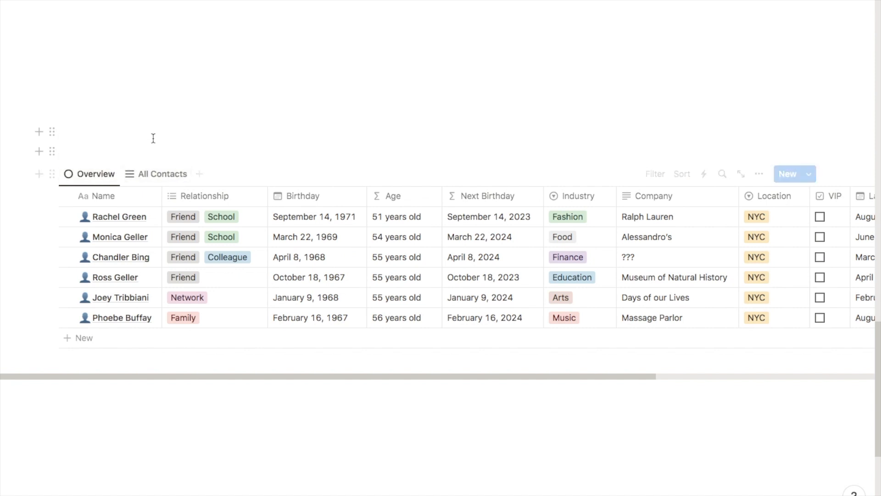
{"action": "scroll", "coordinate": [137, 183], "scroll_direction": "down", "scroll_amount": 1}
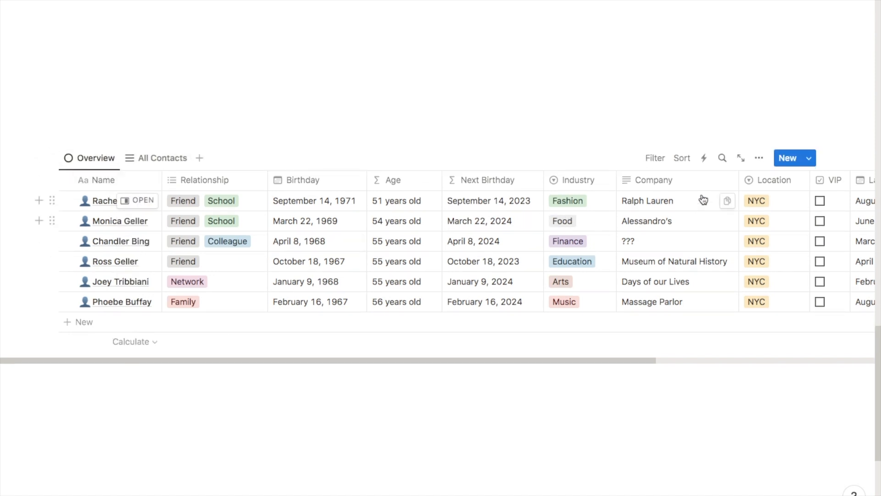
Step: Switch the Overview view to the Gallery layout and set its card preview to Page cover
{"action": "left_click", "coordinate": [765, 161]}
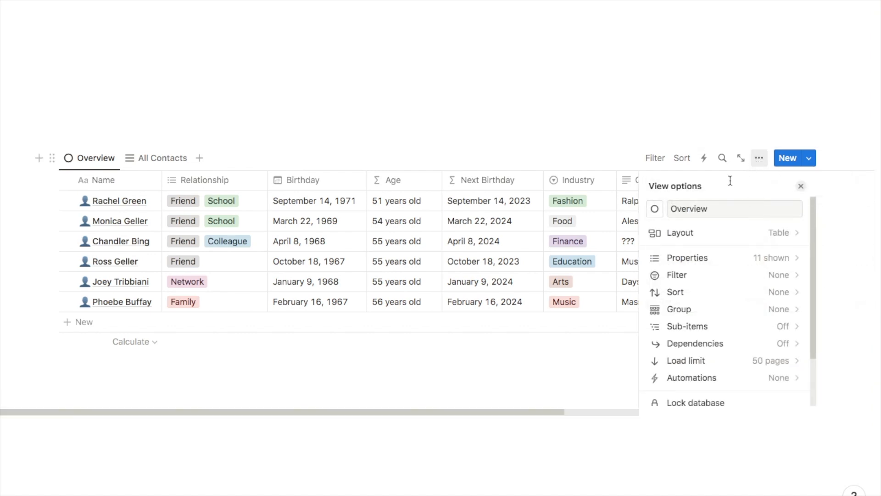
{"action": "left_click", "coordinate": [692, 233]}
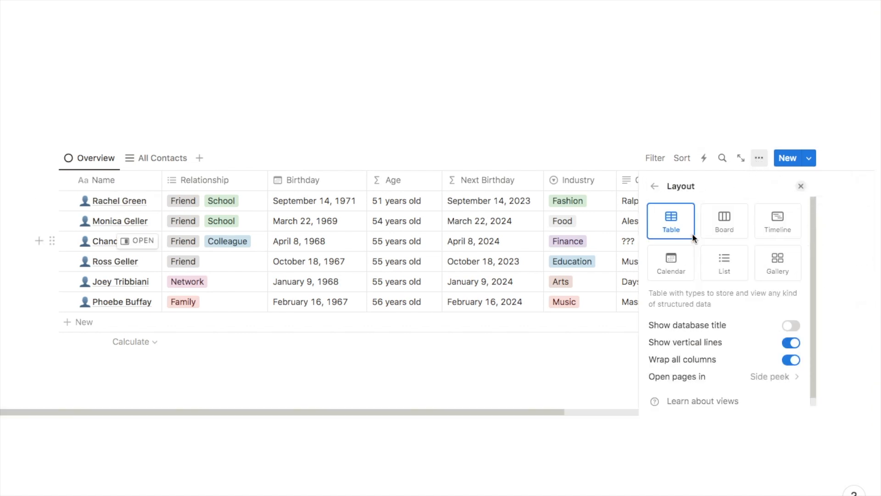
{"action": "left_click", "coordinate": [778, 262]}
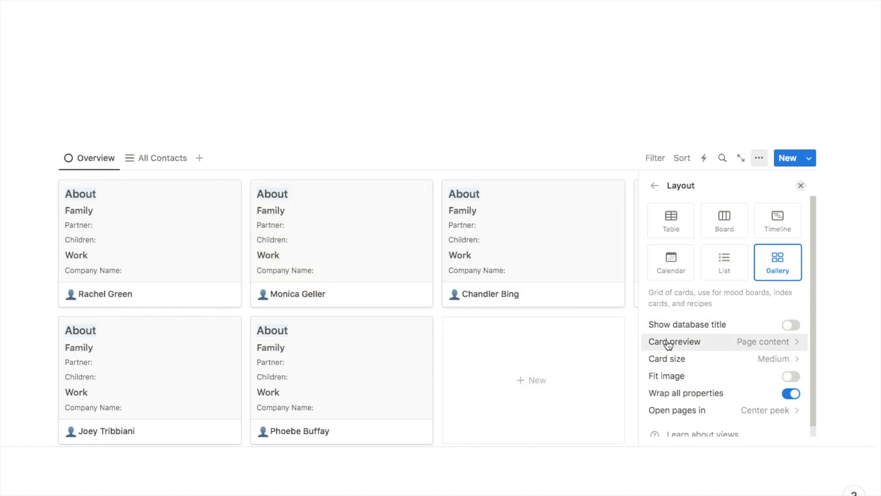
{"action": "left_click", "coordinate": [695, 348]}
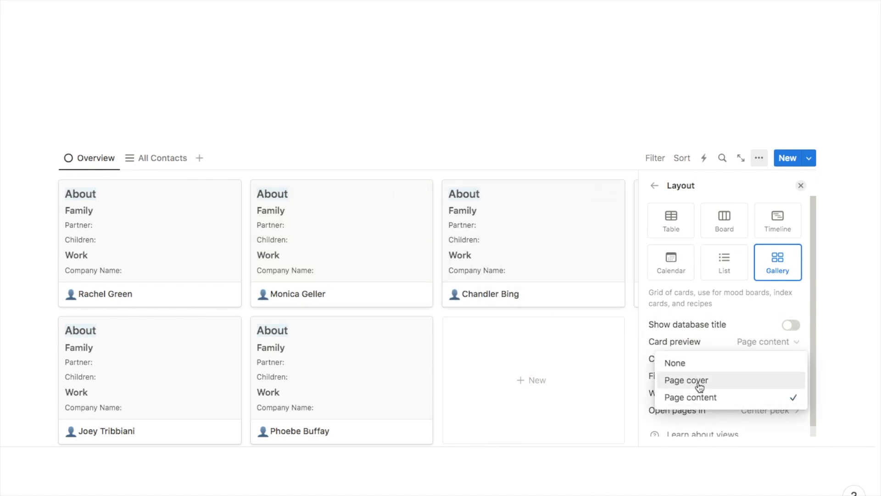
{"action": "left_click", "coordinate": [685, 381]}
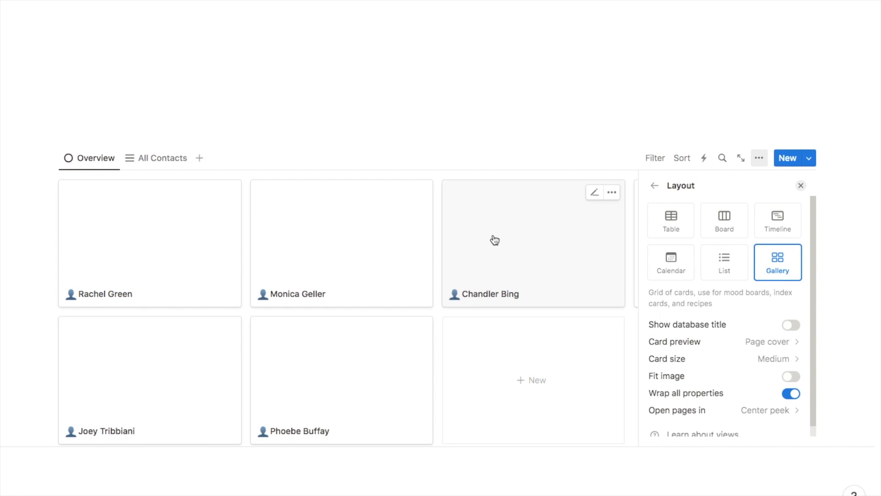
Step: Show the Relationship, Status, Birthday and Industry properties on the Overview gallery cards
{"action": "left_click", "coordinate": [654, 186]}
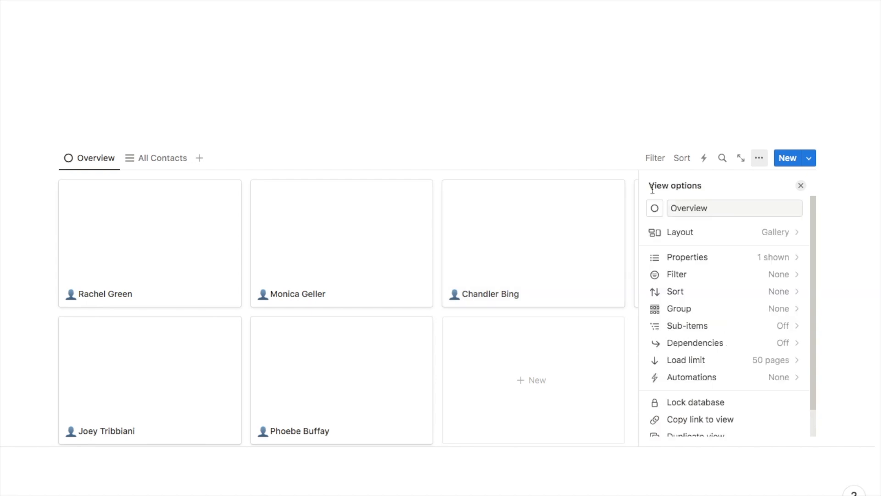
{"action": "left_click", "coordinate": [682, 259]}
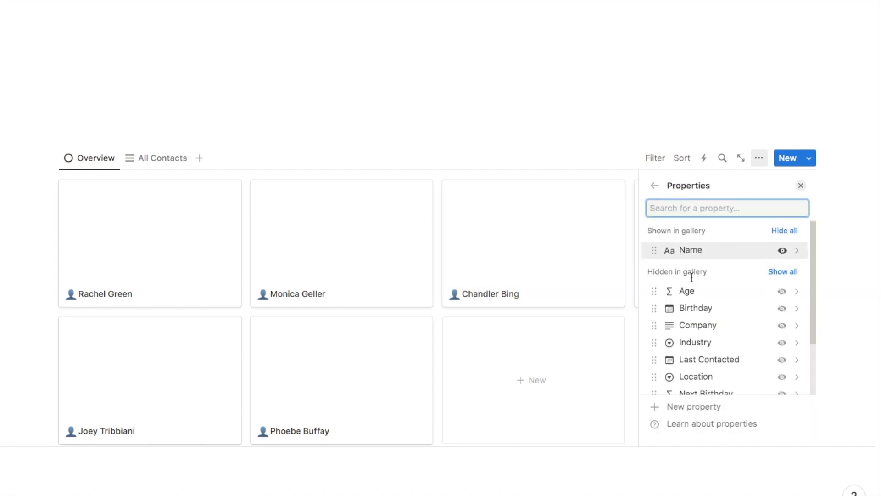
{"action": "scroll", "coordinate": [717, 314], "scroll_direction": "down", "scroll_amount": 1}
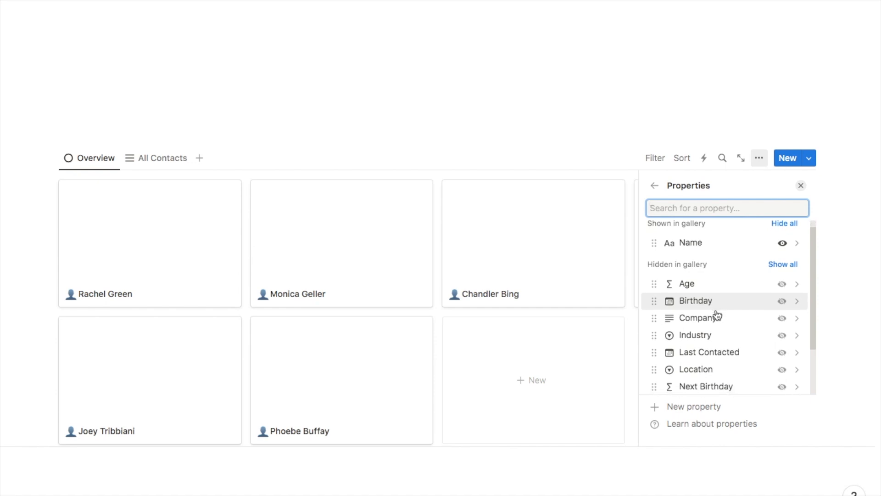
{"action": "scroll", "coordinate": [710, 282], "scroll_direction": "down", "scroll_amount": 2}
{"action": "scroll", "coordinate": [698, 374], "scroll_direction": "down", "scroll_amount": 1}
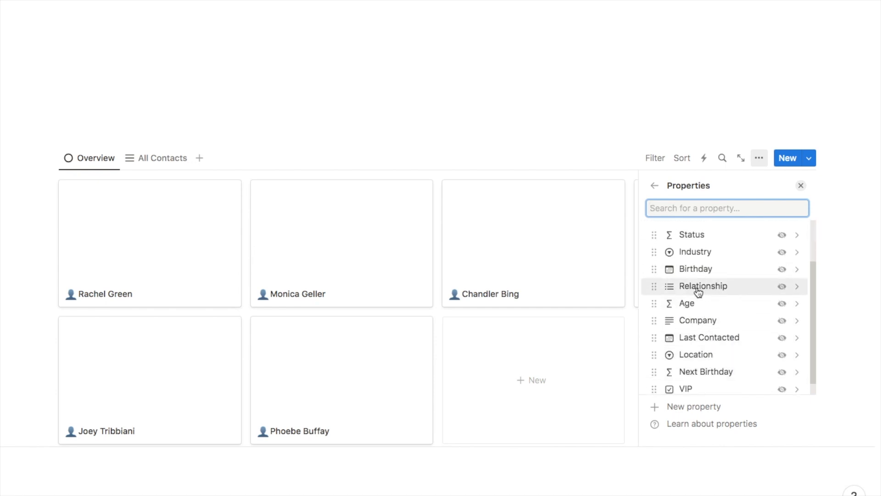
{"action": "left_click", "coordinate": [780, 289]}
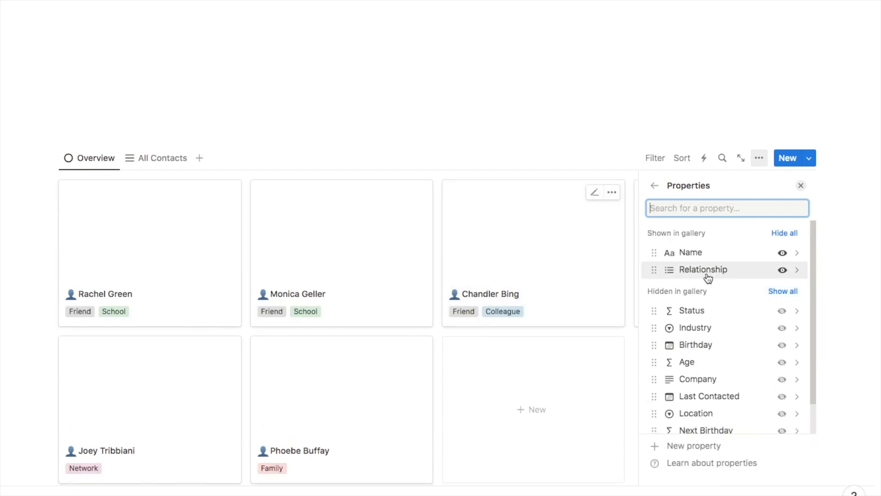
{"action": "scroll", "coordinate": [745, 319], "scroll_direction": "down", "scroll_amount": 1}
{"action": "left_click", "coordinate": [781, 305]}
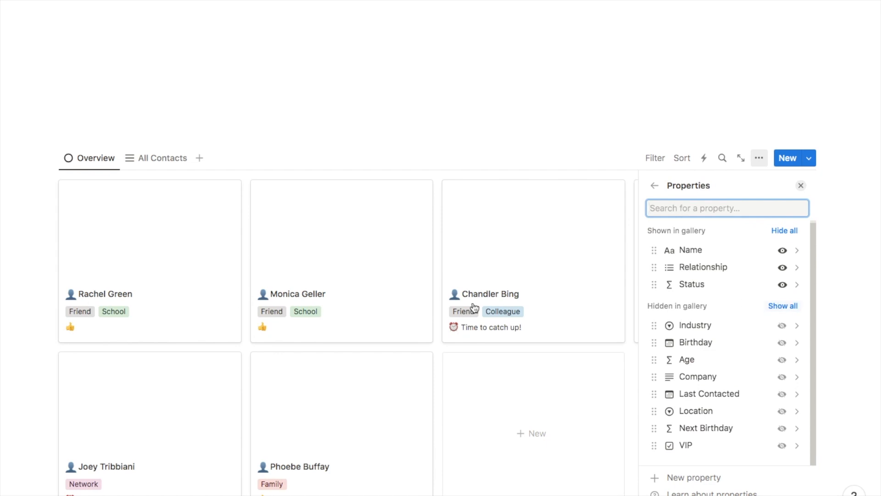
{"action": "left_click", "coordinate": [780, 342]}
{"action": "left_click", "coordinate": [787, 348]}
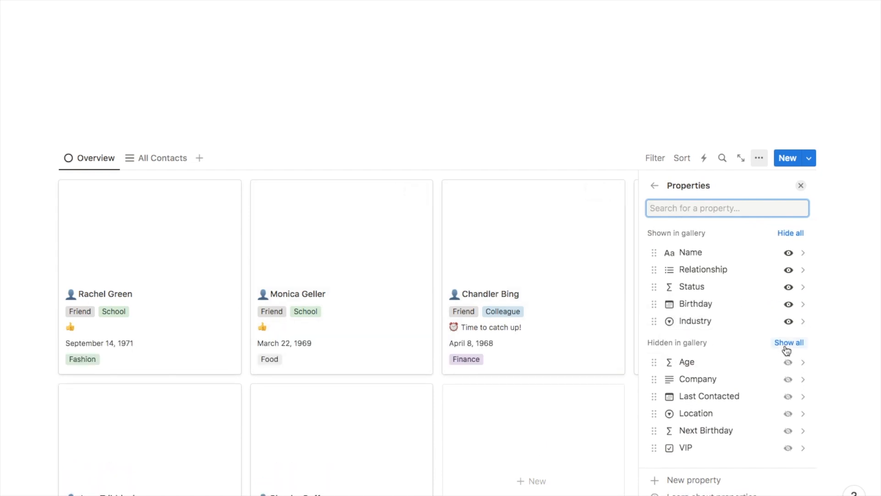
Step: Move the Status property below Industry in the Overview gallery's shown properties
{"action": "left_click_drag", "start_coordinate": [693, 292], "coordinate": [692, 326]}
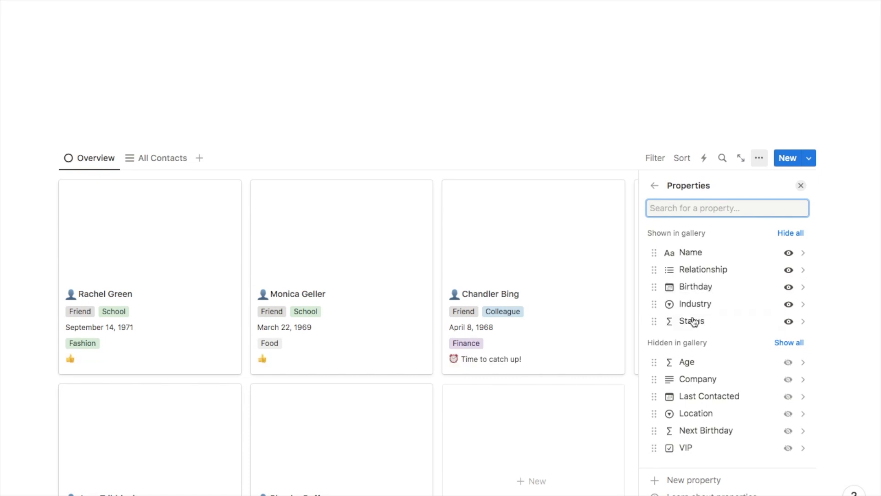
{"action": "left_click", "coordinate": [822, 385]}
{"action": "scroll", "coordinate": [822, 385], "scroll_direction": "down", "scroll_amount": 1}
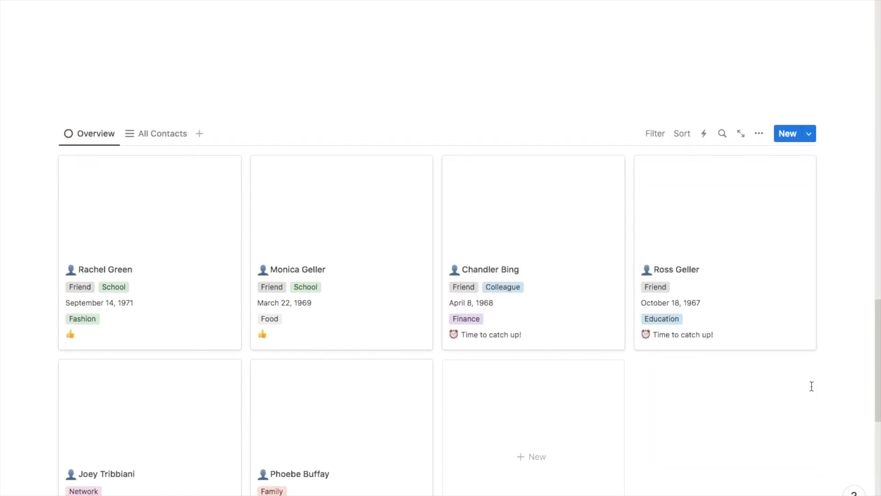
{"action": "scroll", "coordinate": [811, 386], "scroll_direction": "down", "scroll_amount": 2}
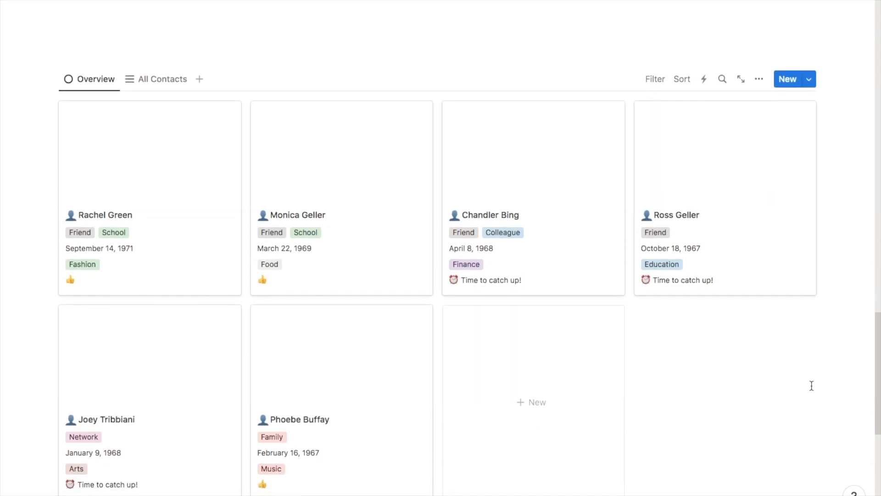
Step: Try the Overview gallery with card preview set to None and return it to Page cover
{"action": "left_click", "coordinate": [761, 81]}
{"action": "left_click", "coordinate": [704, 154]}
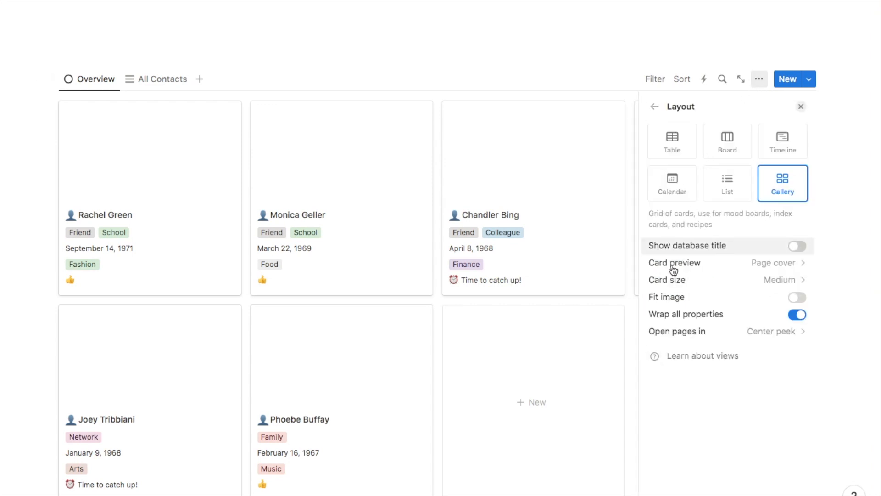
{"action": "left_click", "coordinate": [691, 265]}
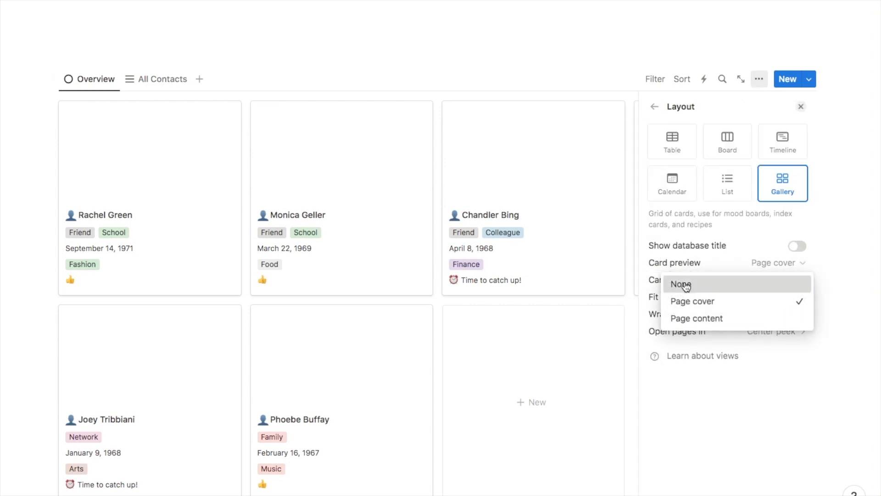
{"action": "left_click", "coordinate": [680, 284]}
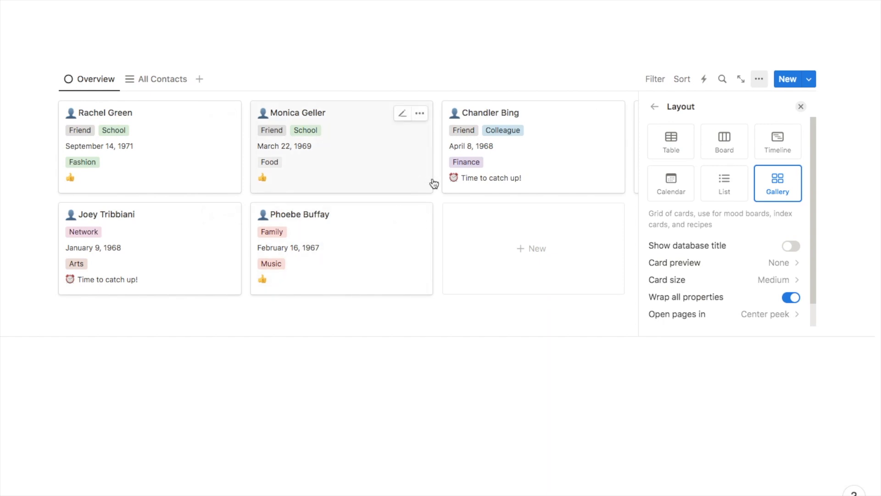
{"action": "left_click", "coordinate": [702, 264]}
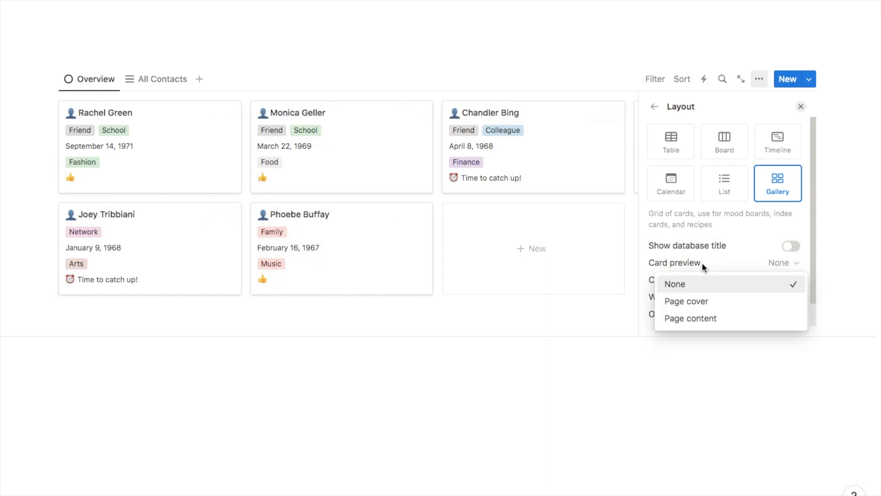
{"action": "left_click", "coordinate": [685, 301]}
{"action": "left_click", "coordinate": [169, 295]}
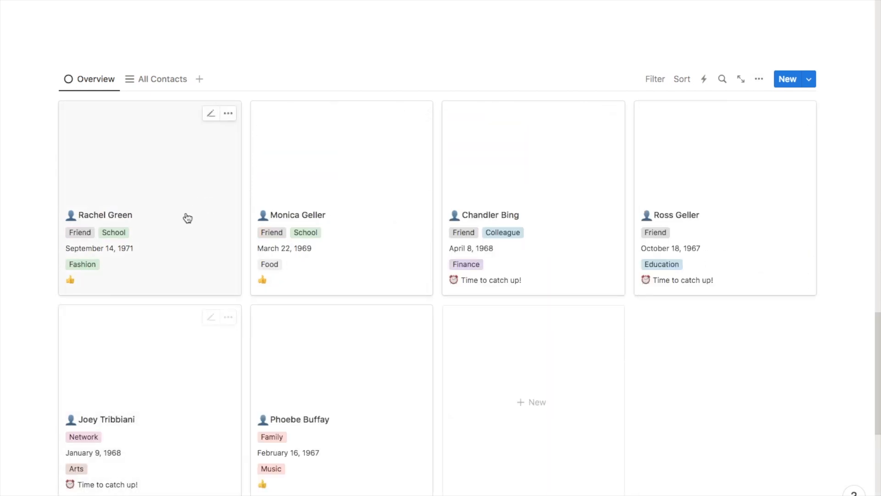
Step: Add a cover to the first contact's page and bring up the option to set it from an image link
{"action": "left_click", "coordinate": [184, 191]}
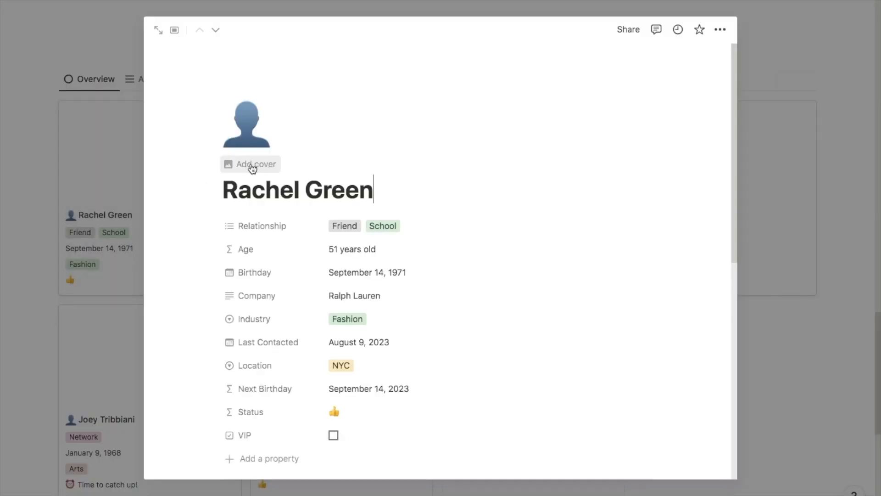
{"action": "left_click", "coordinate": [252, 168]}
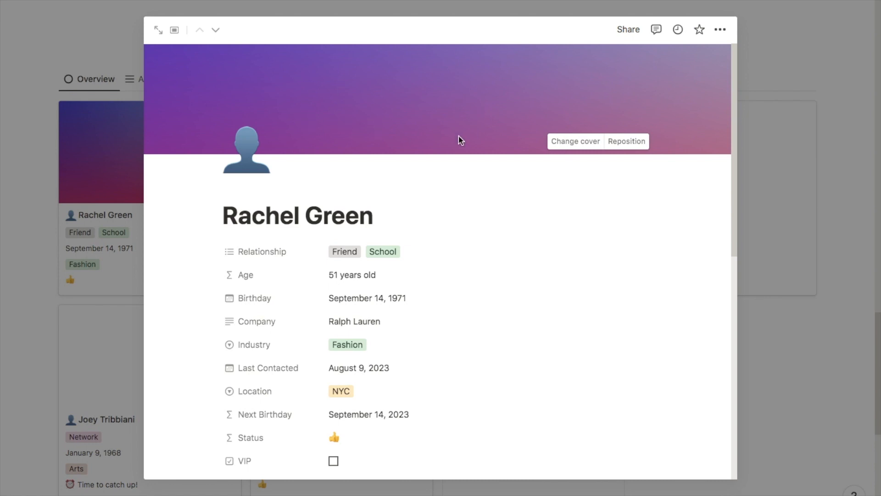
{"action": "left_click", "coordinate": [577, 142]}
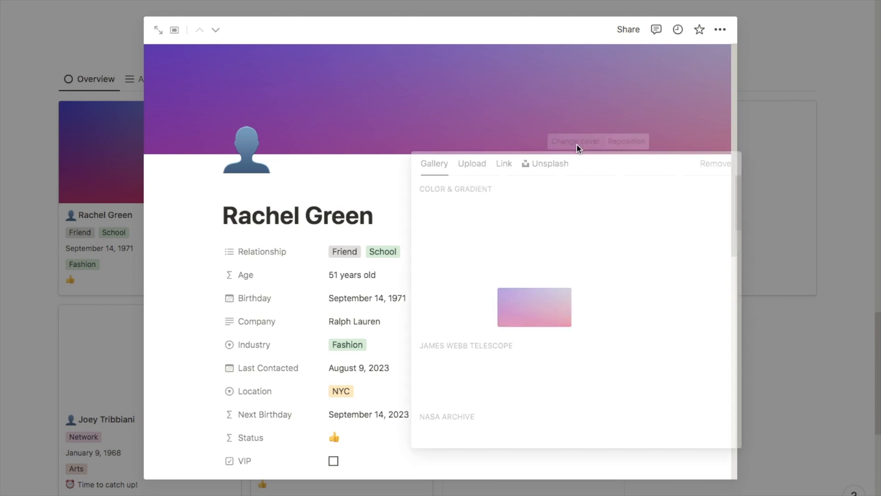
{"action": "left_click", "coordinate": [473, 165]}
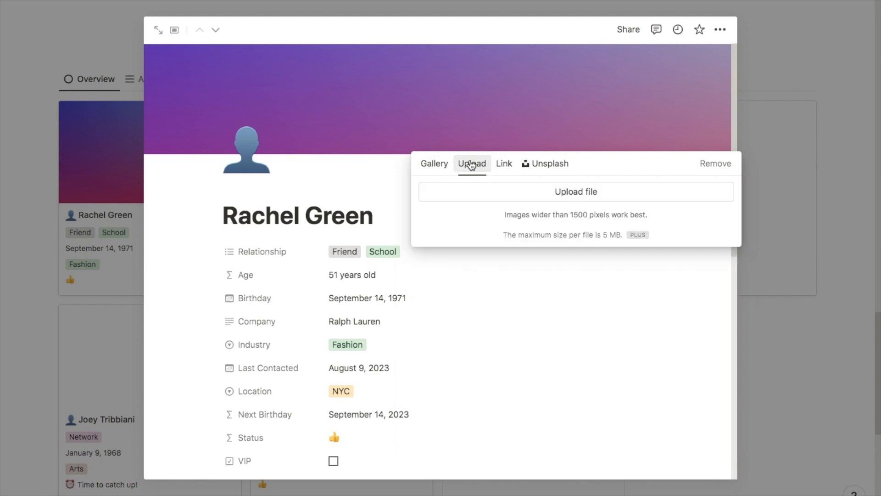
{"action": "left_click", "coordinate": [503, 166]}
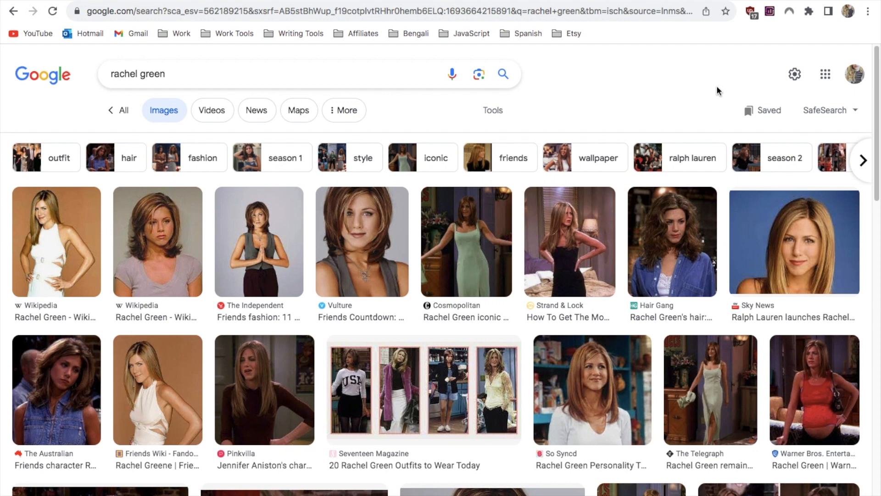
Step: In the Google Images results in the browser, copy the image address of the Pinkvilla photo for the first contact
{"action": "left_click", "coordinate": [264, 390]}
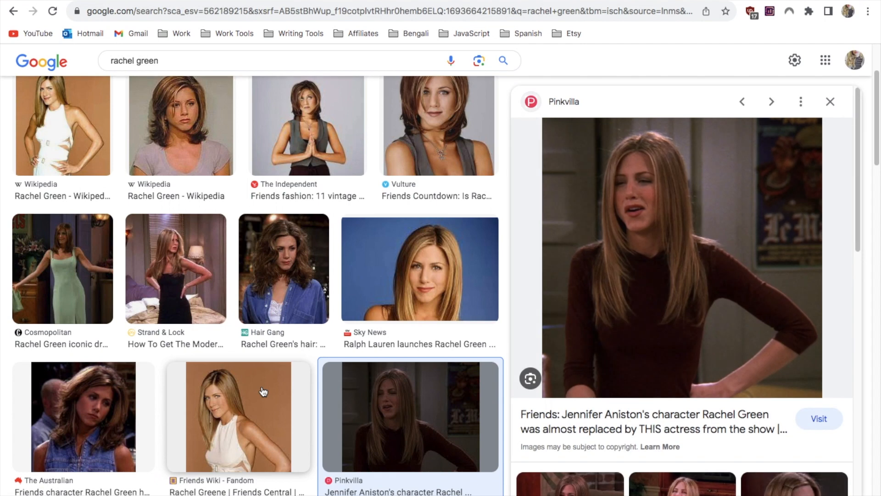
{"action": "right_click", "coordinate": [657, 226]}
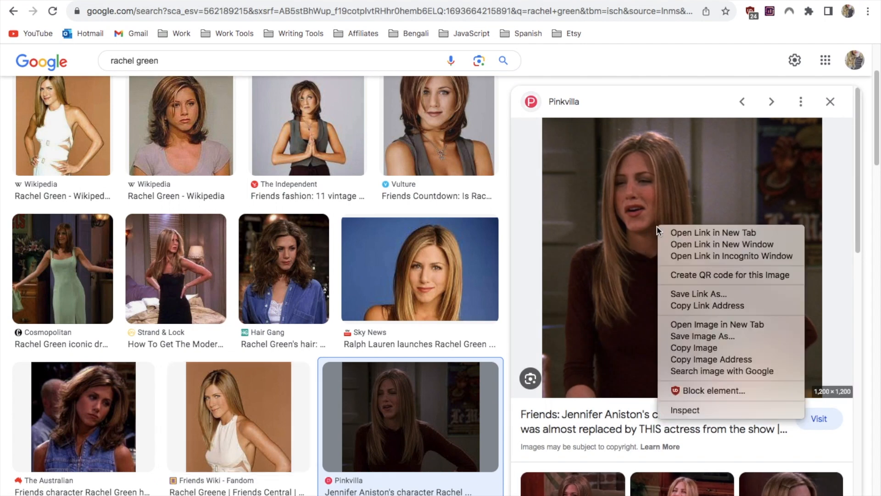
{"action": "left_click", "coordinate": [729, 362]}
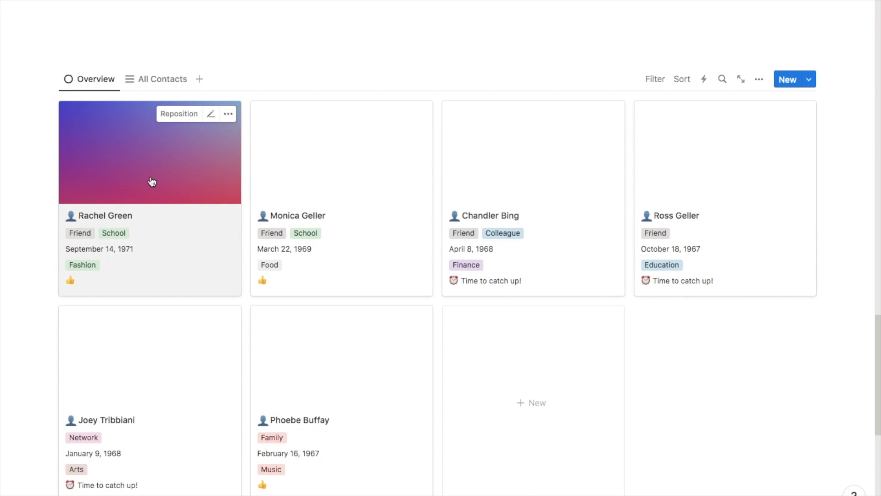
Step: Back in Notion, replace the first contact's page cover with the image from the copied link
{"action": "left_click", "coordinate": [152, 182]}
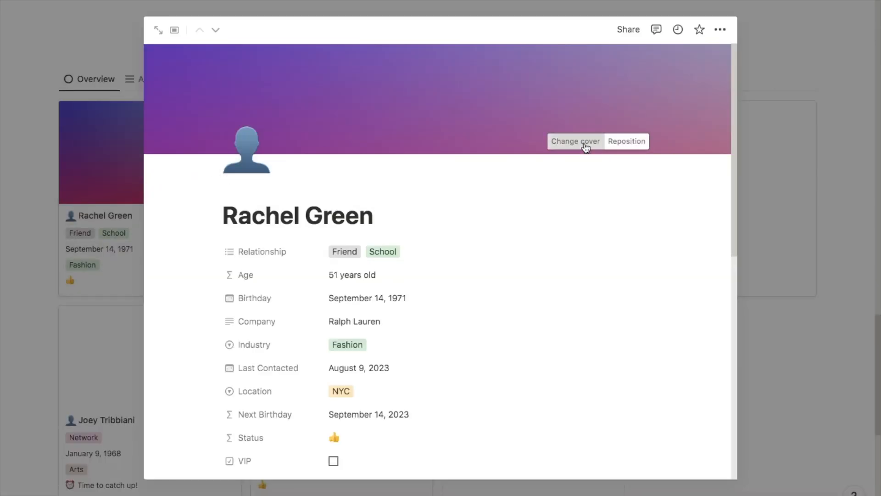
{"action": "left_click", "coordinate": [587, 146]}
{"action": "left_click", "coordinate": [504, 165]}
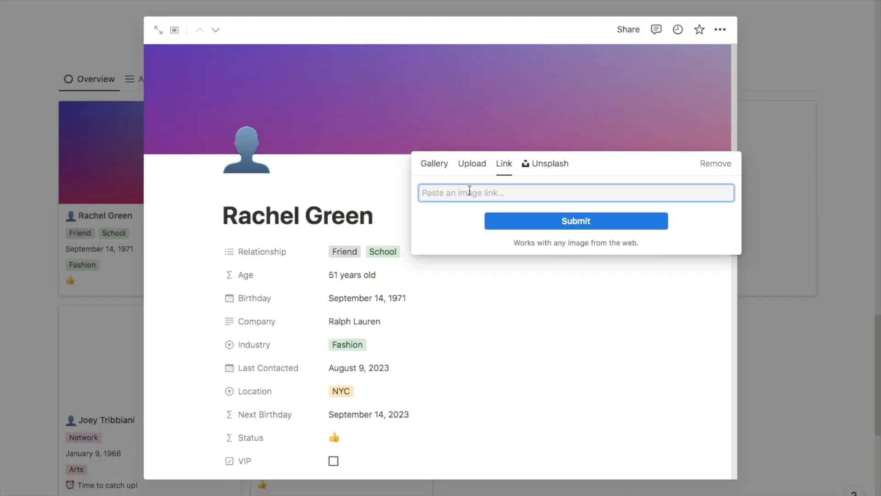
{"action": "key", "text": "super+v"}
{"action": "left_click", "coordinate": [512, 222]}
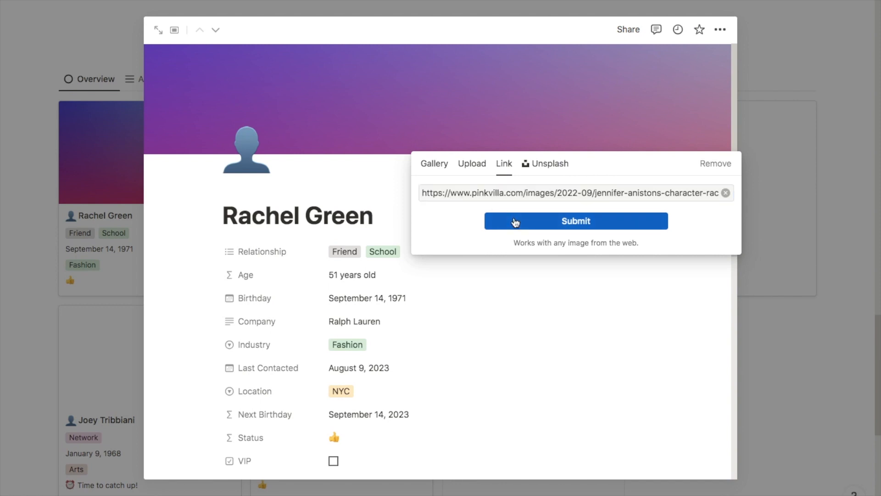
{"action": "left_click", "coordinate": [43, 145]}
Step: Reposition the cover image on the first contact's gallery card so that the face is in frame
{"action": "mouse_move", "coordinate": [93, 187]}
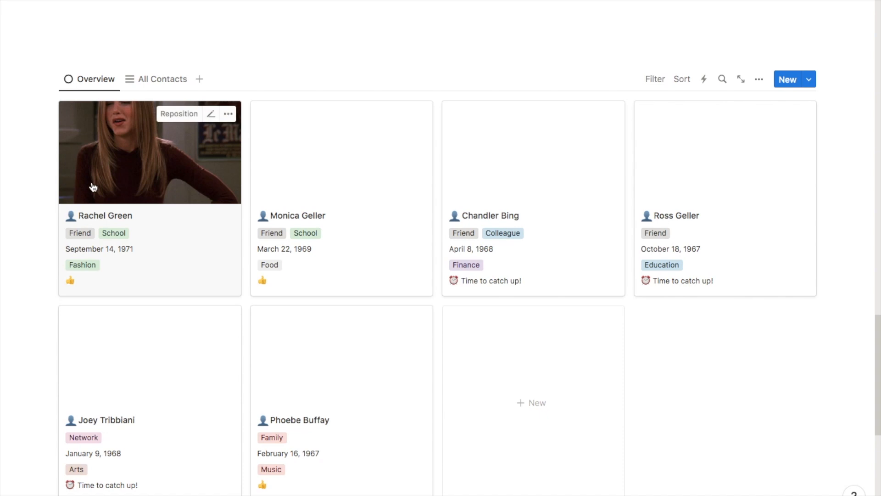
{"action": "left_click", "coordinate": [183, 119]}
{"action": "left_click_drag", "start_coordinate": [128, 146], "coordinate": [128, 181]}
{"action": "left_click", "coordinate": [29, 177]}
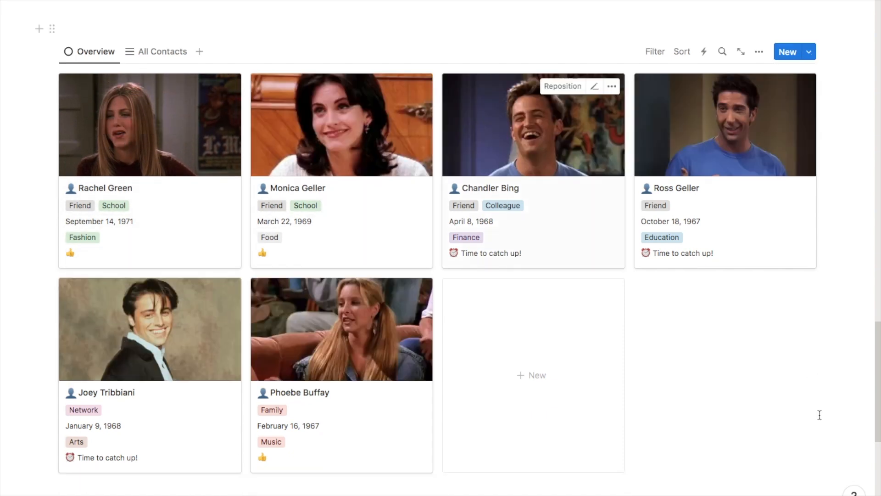
Step: Duplicate the All Contacts view, name the copy VIP and give it the outlined star icon
{"action": "scroll", "coordinate": [796, 427], "scroll_direction": "up", "scroll_amount": 1}
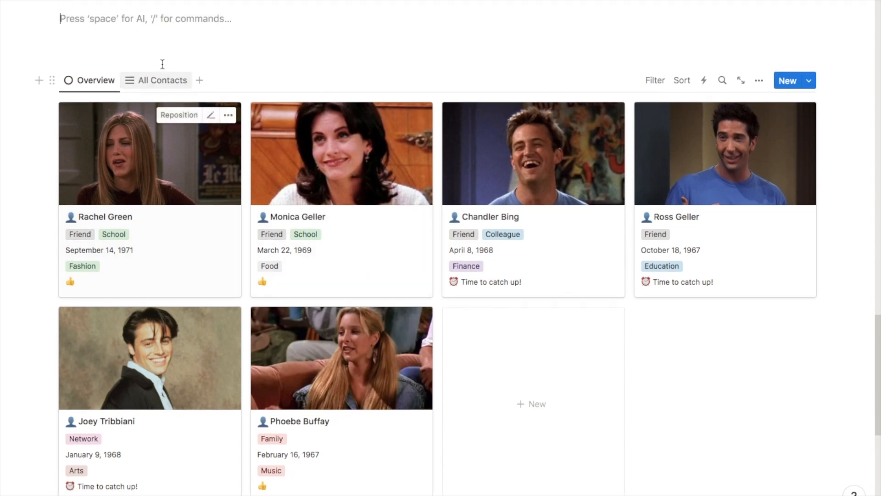
{"action": "left_click", "coordinate": [157, 81]}
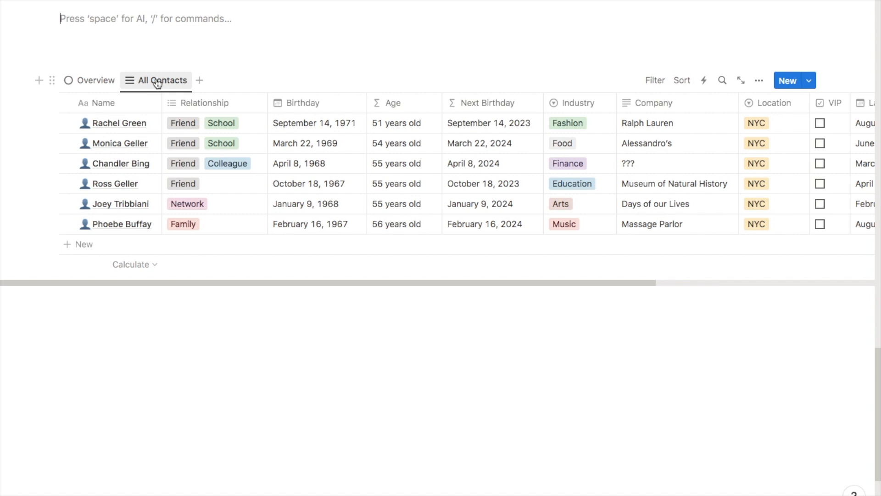
{"action": "left_click", "coordinate": [156, 80]}
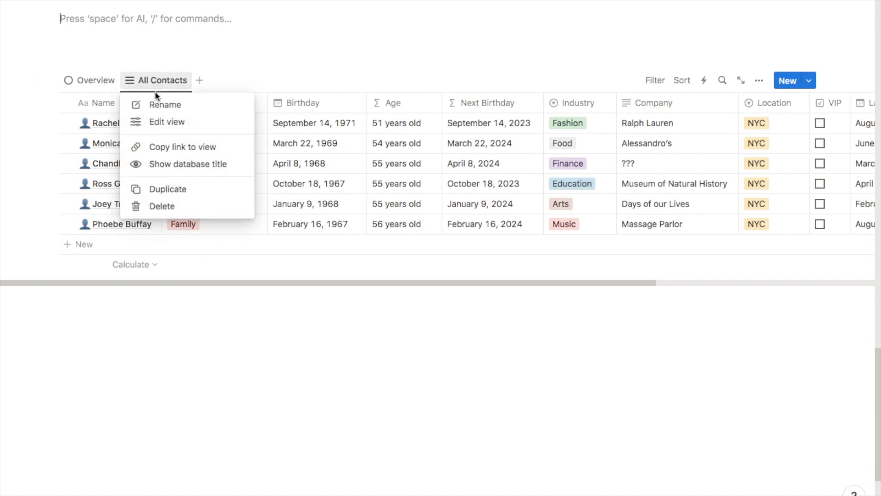
{"action": "left_click", "coordinate": [176, 195]}
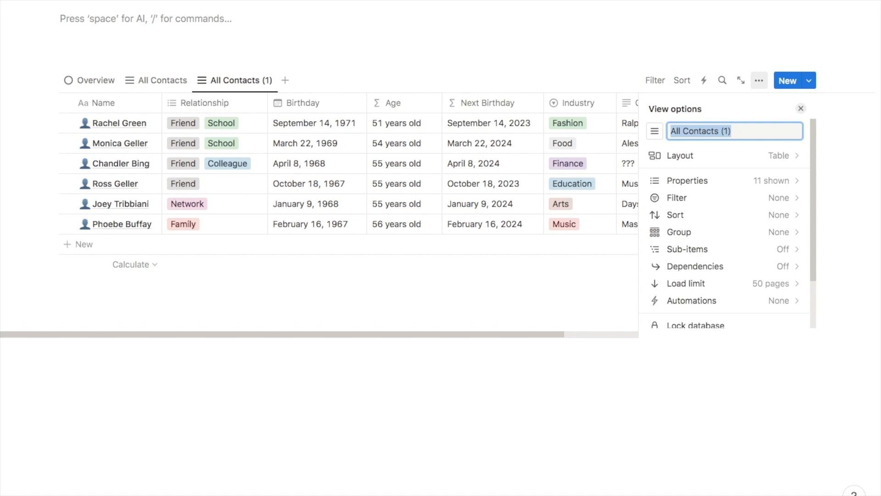
{"action": "type", "text": "VIP"}
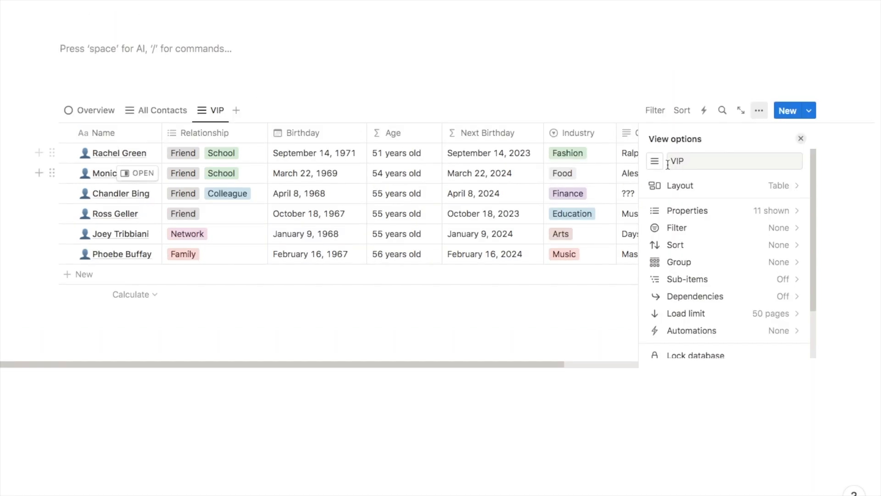
{"action": "left_click", "coordinate": [655, 161]}
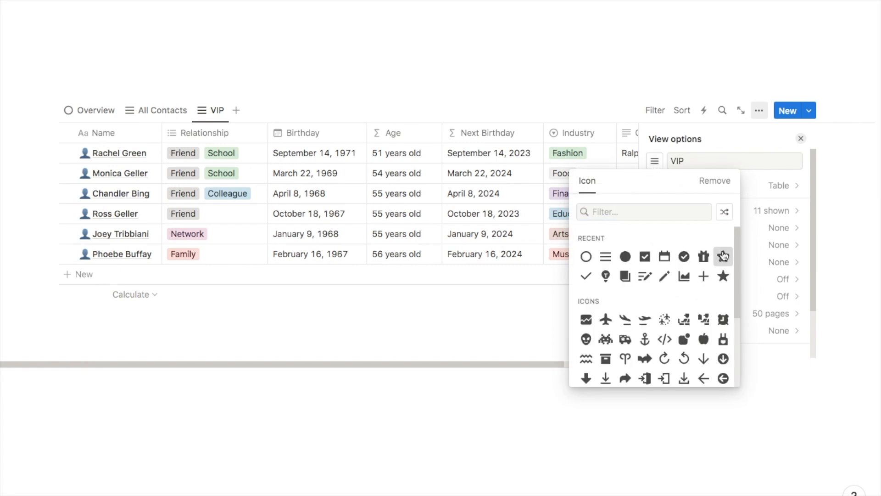
{"action": "left_click", "coordinate": [724, 256]}
Step: Mark the second and third contacts in the table as VIP
{"action": "scroll", "coordinate": [643, 156], "scroll_direction": "right", "scroll_amount": 5}
{"action": "left_click", "coordinate": [702, 173]}
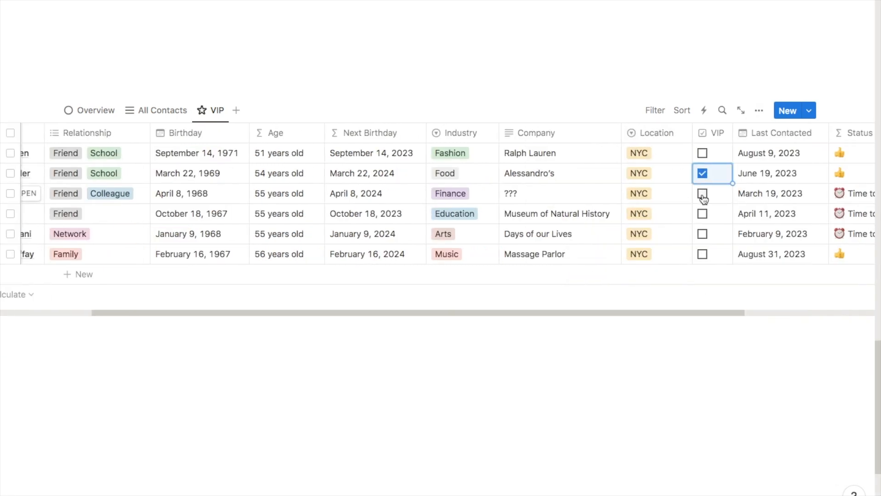
{"action": "left_click", "coordinate": [703, 195]}
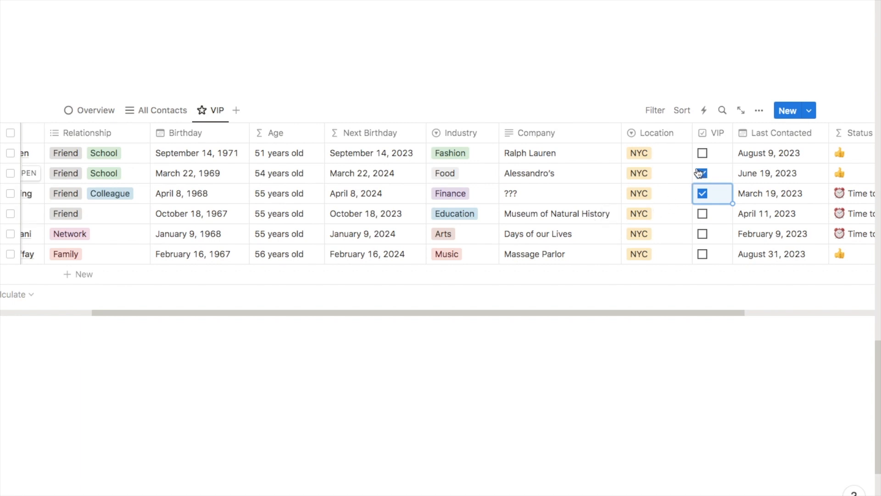
Step: Filter the VIP view to contacts whose VIP property is Checked, and save the filter for everyone
{"action": "left_click", "coordinate": [654, 111]}
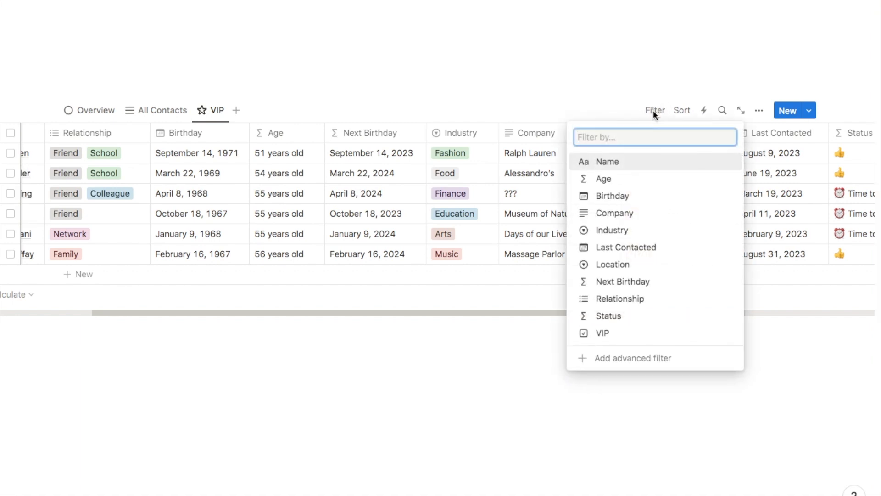
{"action": "left_click", "coordinate": [607, 335]}
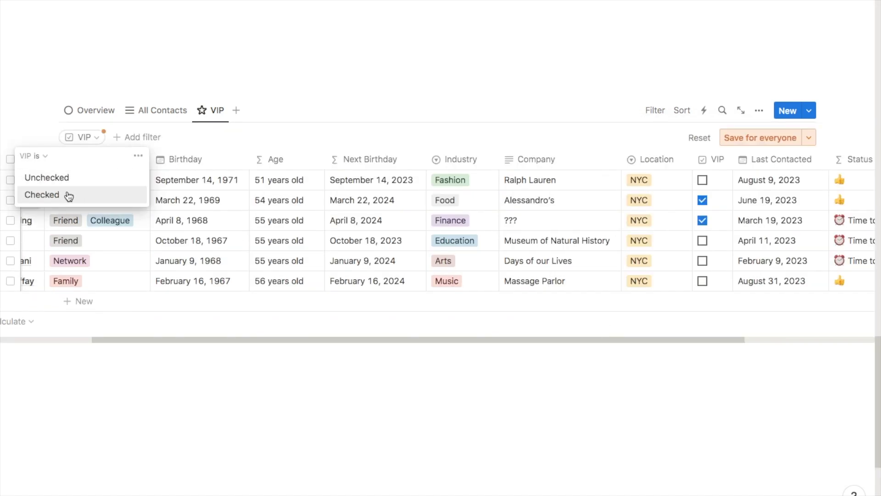
{"action": "left_click", "coordinate": [69, 195]}
{"action": "left_click", "coordinate": [761, 138]}
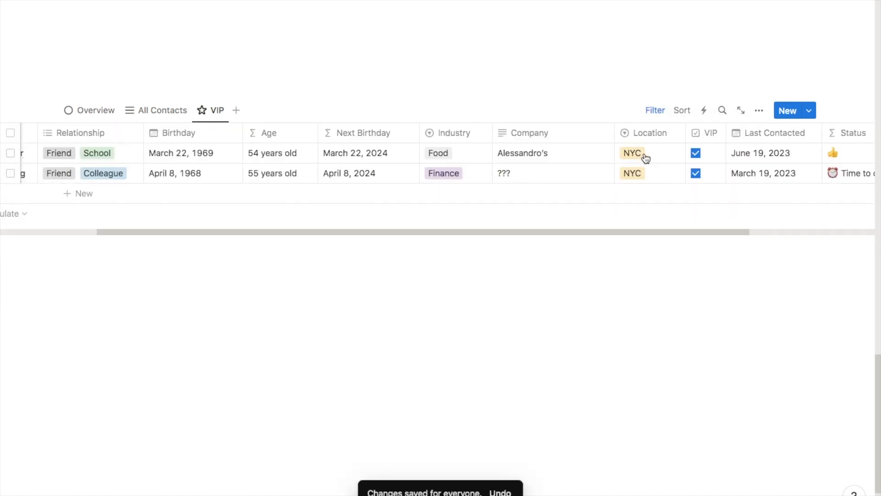
{"action": "scroll", "coordinate": [646, 156], "scroll_direction": "left", "scroll_amount": 5}
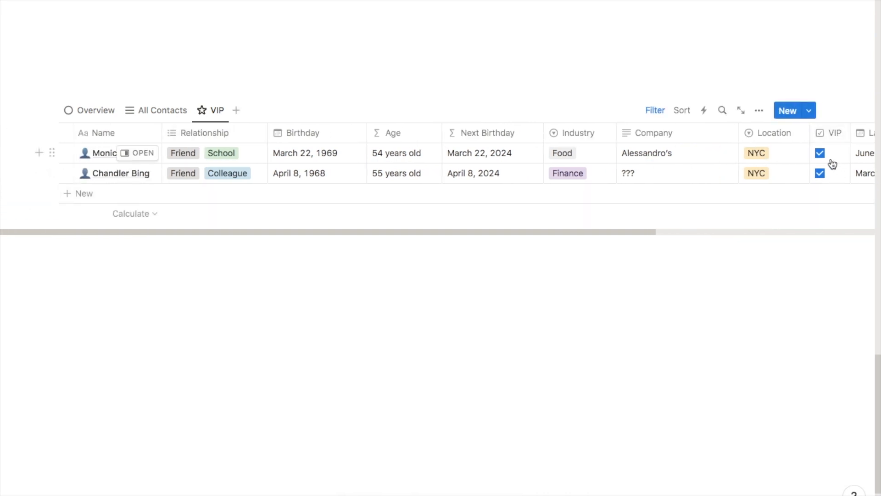
Step: Duplicate the All Contacts view again, name the copy Birthdays and give it the gift icon
{"action": "left_click", "coordinate": [163, 111]}
{"action": "left_click", "coordinate": [163, 112]}
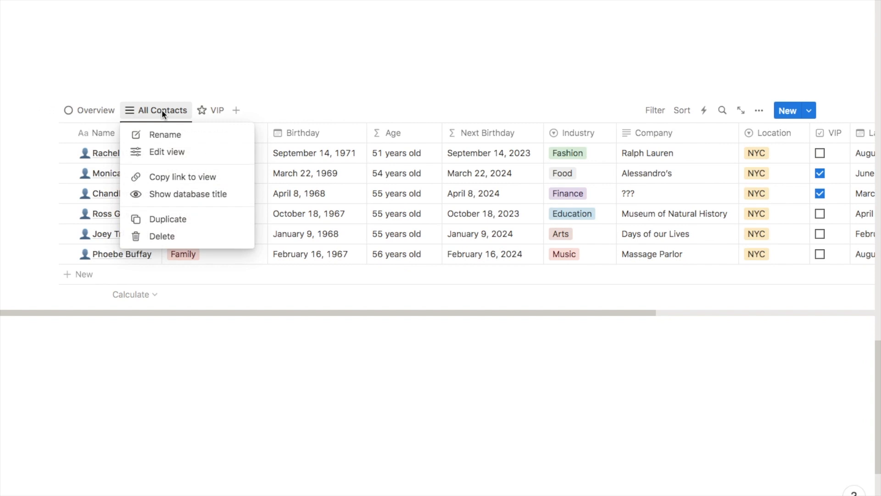
{"action": "left_click", "coordinate": [179, 229]}
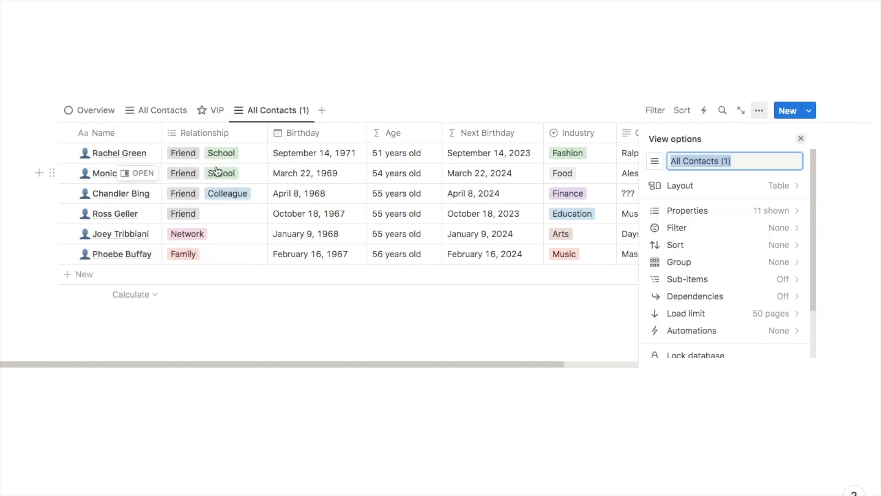
{"action": "type", "text": "Birthdays"}
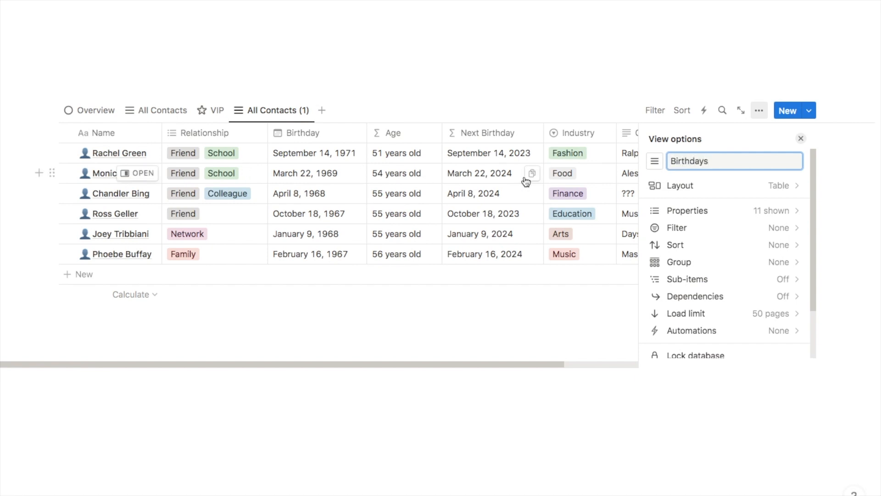
{"action": "left_click", "coordinate": [651, 162]}
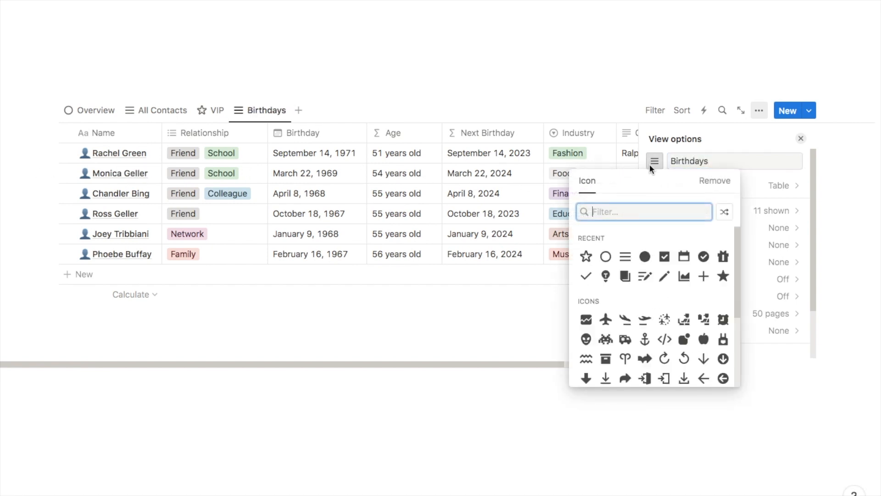
{"action": "left_click", "coordinate": [724, 256]}
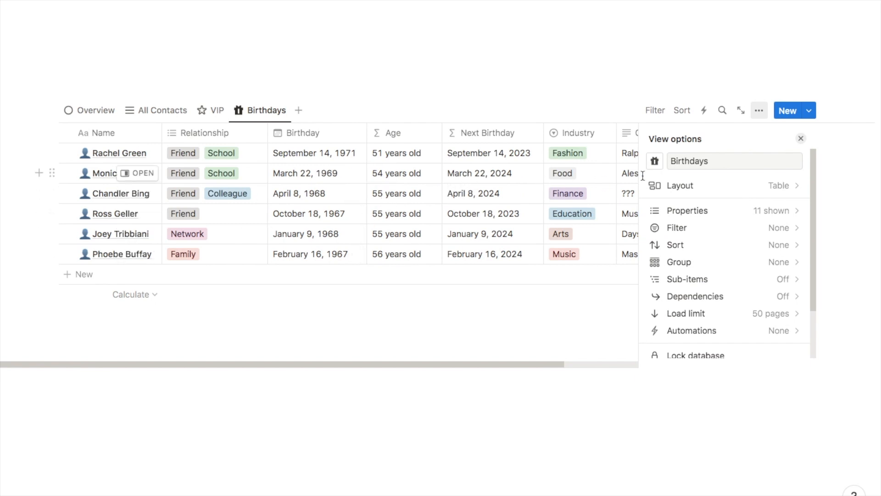
Step: Change the Birthdays view's layout to List and show the Birthday property in it
{"action": "left_click", "coordinate": [674, 184]}
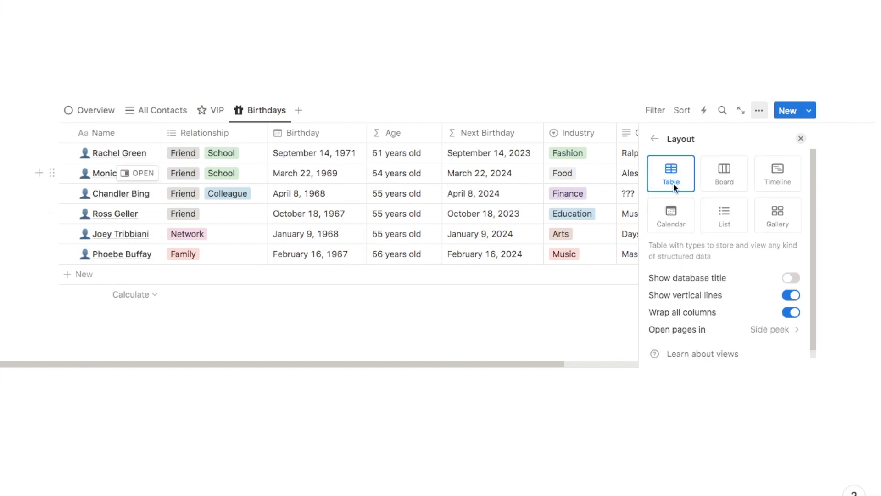
{"action": "left_click", "coordinate": [725, 216]}
{"action": "left_click", "coordinate": [654, 139]}
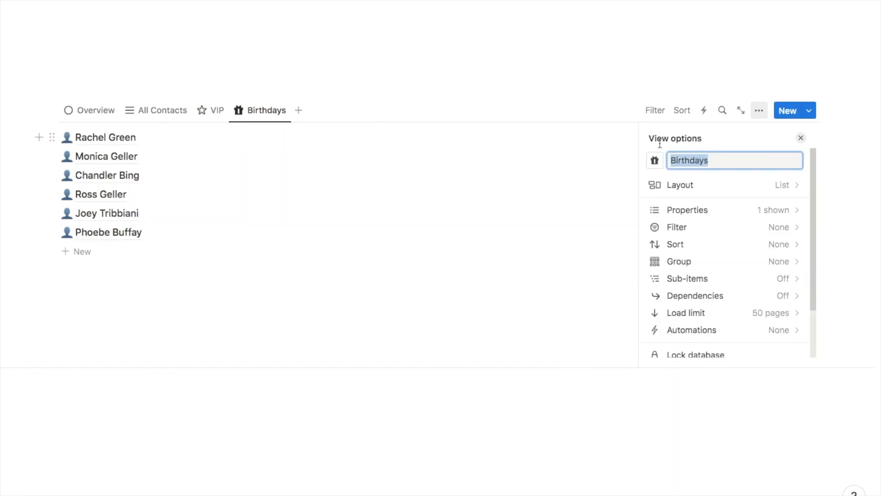
{"action": "left_click", "coordinate": [676, 210]}
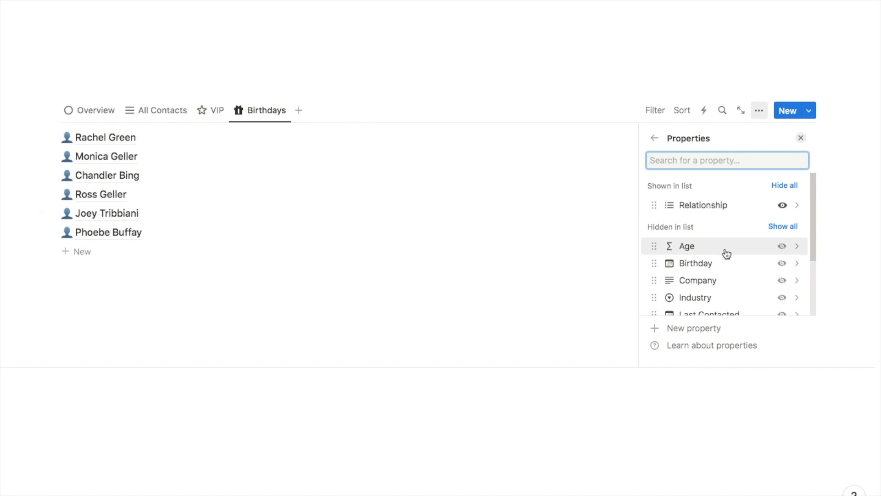
{"action": "scroll", "coordinate": [725, 251], "scroll_direction": "down", "scroll_amount": 1}
{"action": "left_click", "coordinate": [781, 253]}
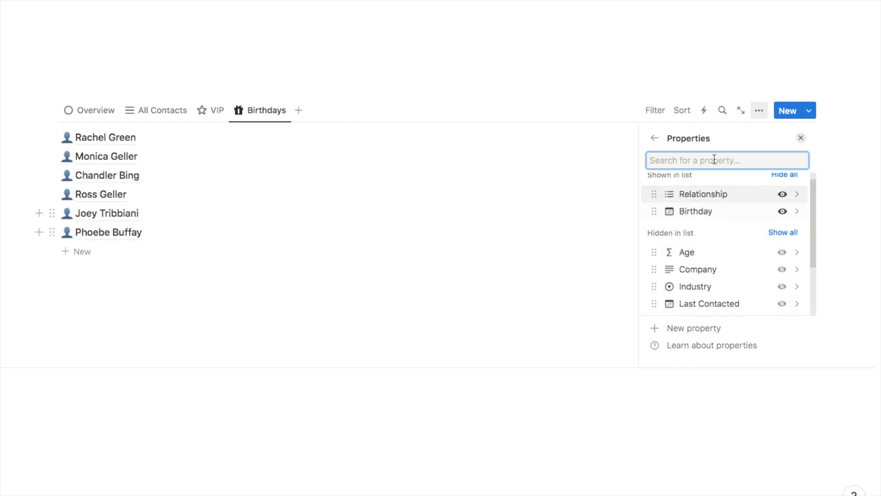
{"action": "left_click", "coordinate": [515, 333]}
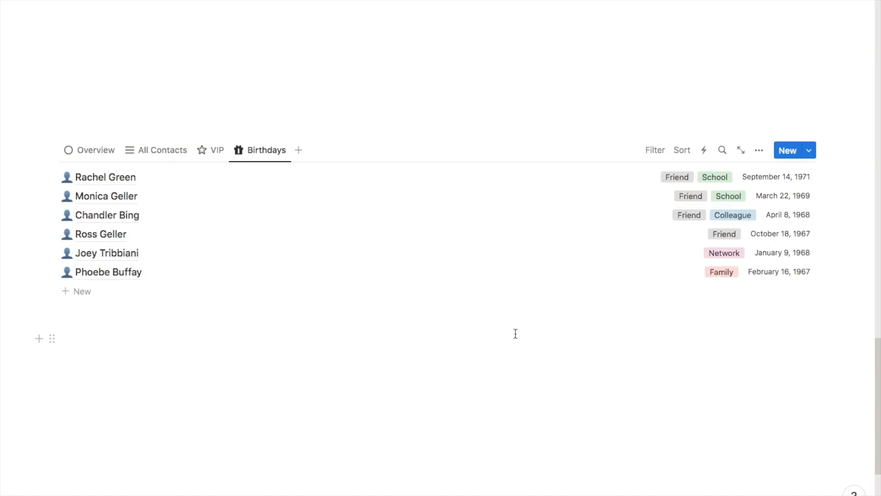
Step: Filter the Birthdays view to contacts whose Next Birthday is relative to today, within this month
{"action": "left_click", "coordinate": [654, 151]}
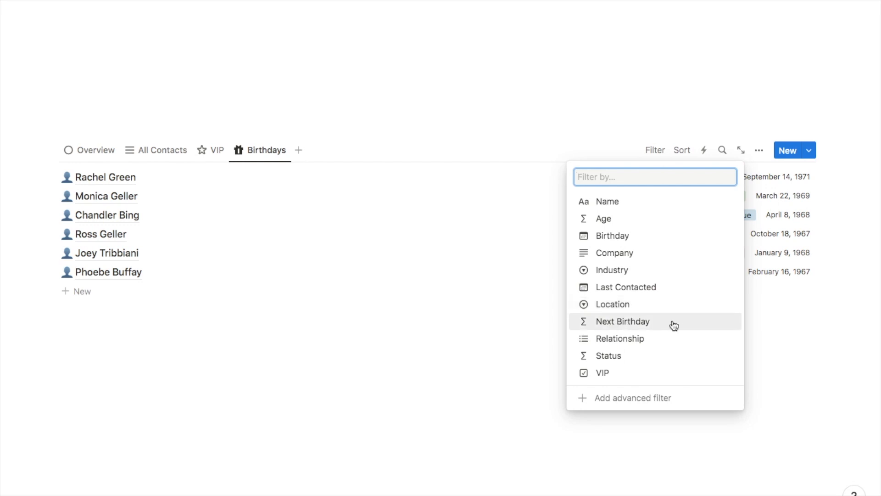
{"action": "left_click", "coordinate": [634, 321]}
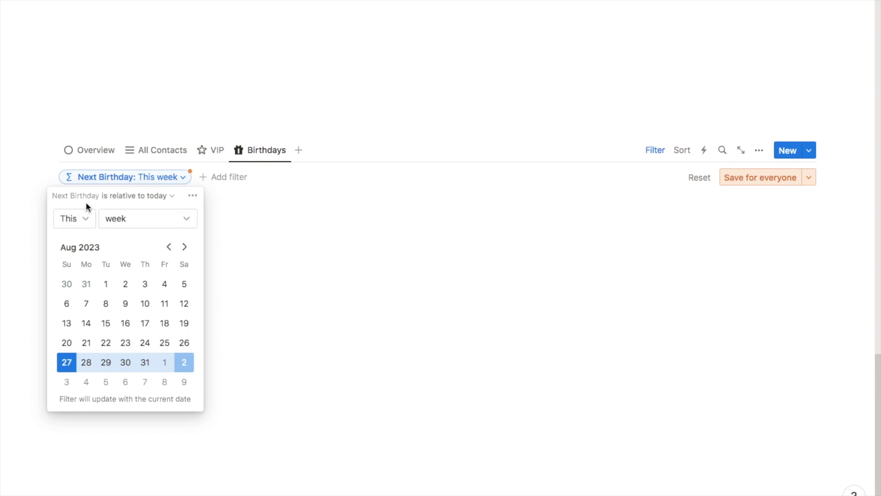
{"action": "left_click", "coordinate": [124, 218]}
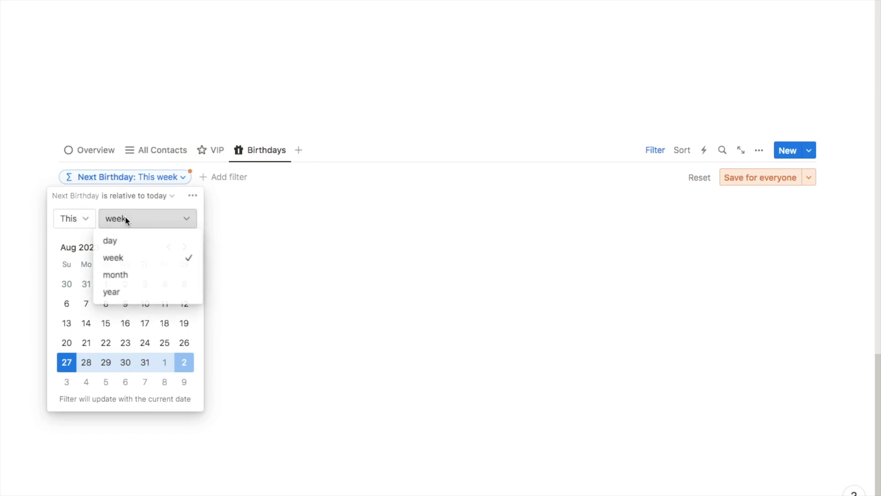
{"action": "left_click", "coordinate": [113, 275]}
{"action": "left_click", "coordinate": [659, 160]}
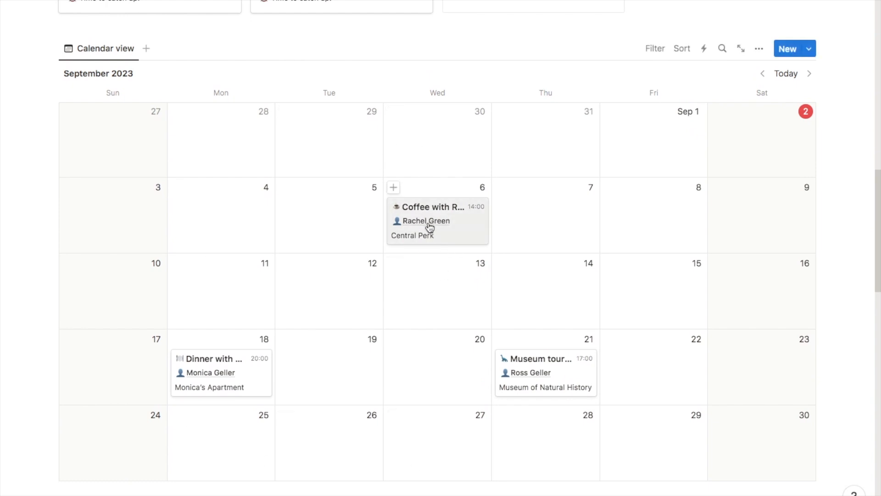
Step: Insert a calendar view below the contacts gallery, using a new database as its data source
{"action": "scroll", "coordinate": [426, 222], "scroll_direction": "down", "scroll_amount": 15}
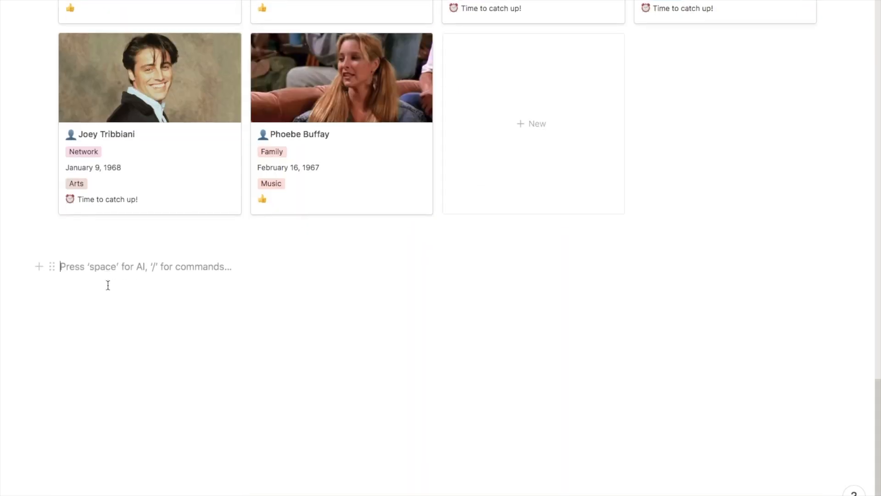
{"action": "type", "text": "/calen"}
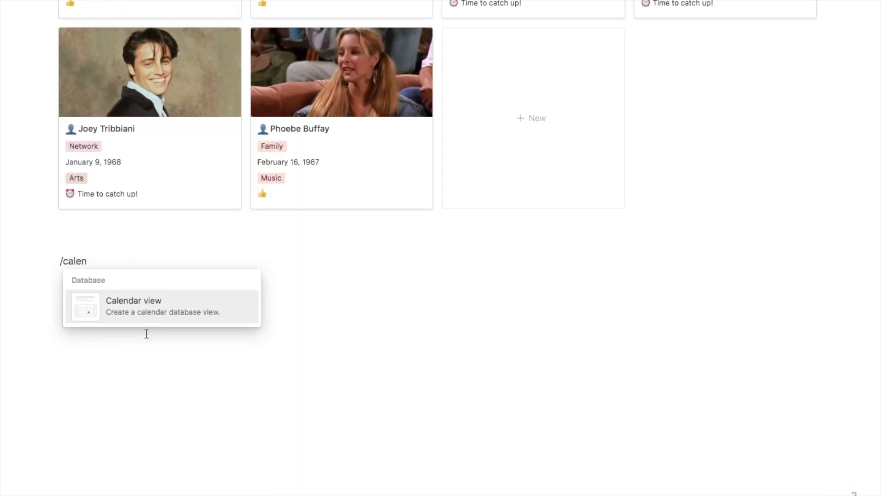
{"action": "left_click", "coordinate": [134, 308]}
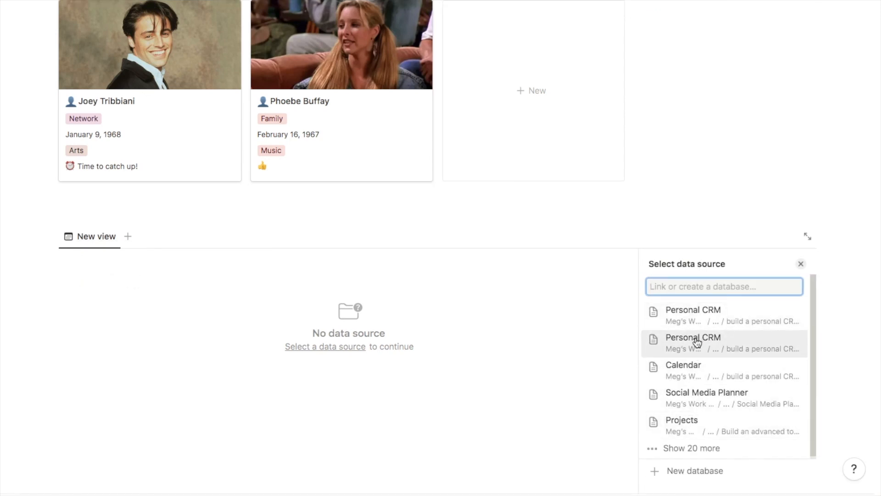
{"action": "left_click", "coordinate": [694, 473]}
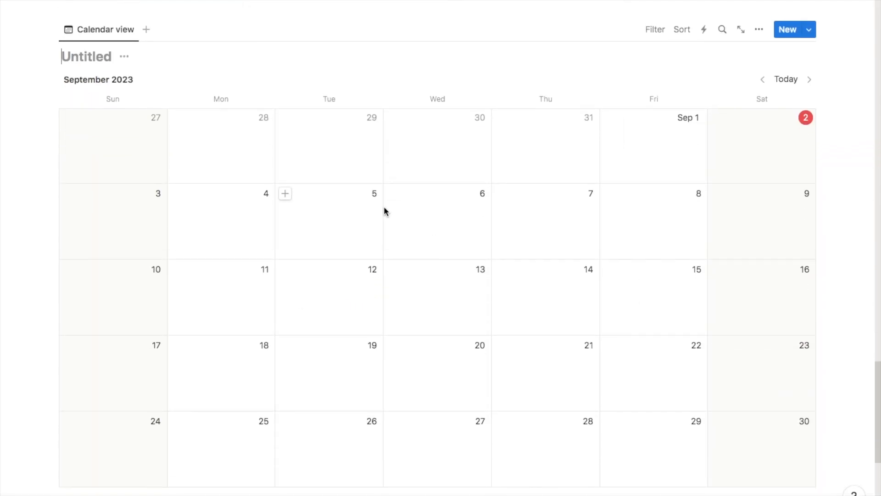
Step: Title the new database Calendar and hide its database title
{"action": "type", "text": "Calendar"}
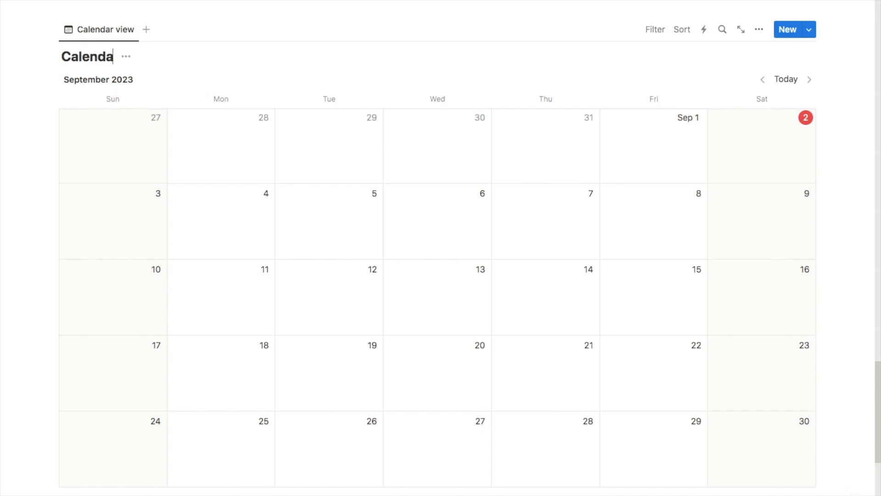
{"action": "left_click", "coordinate": [132, 56]}
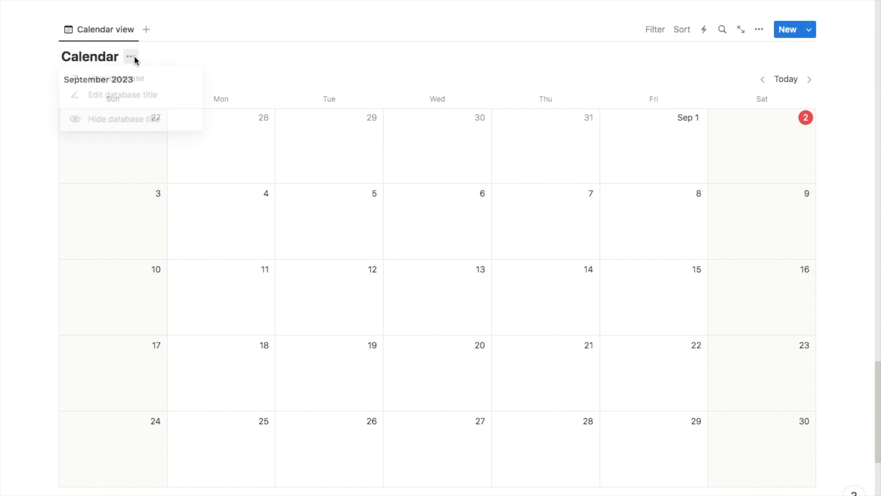
{"action": "left_click", "coordinate": [125, 120]}
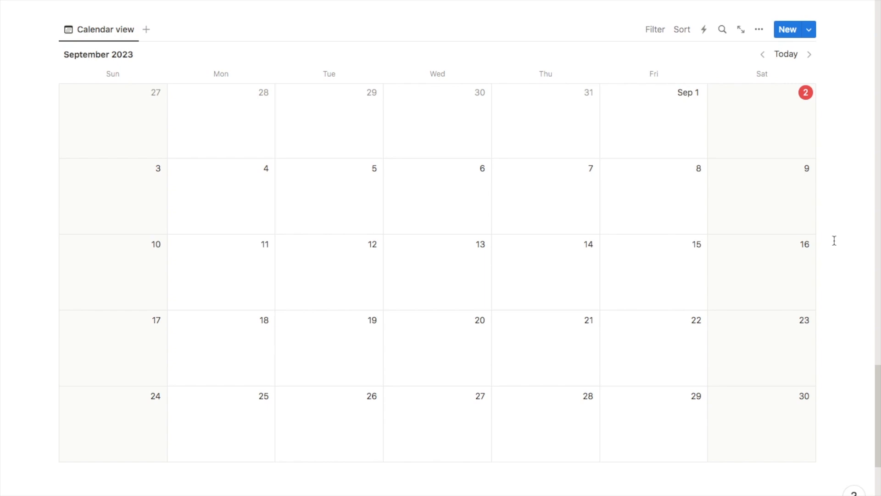
Step: Add a calendar entry on September 7 titled "Coffee with" followed by the contact's first name
{"action": "mouse_move", "coordinate": [538, 204]}
{"action": "left_click", "coordinate": [502, 170]}
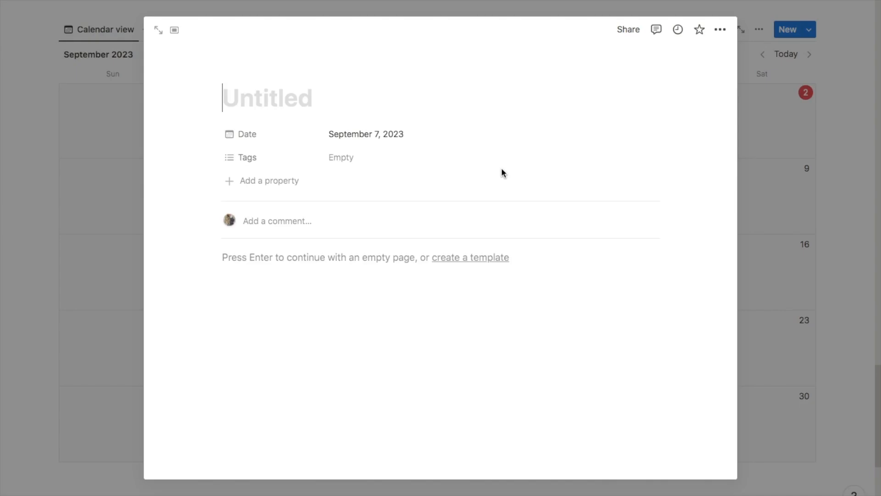
{"action": "type", "text": "C"}
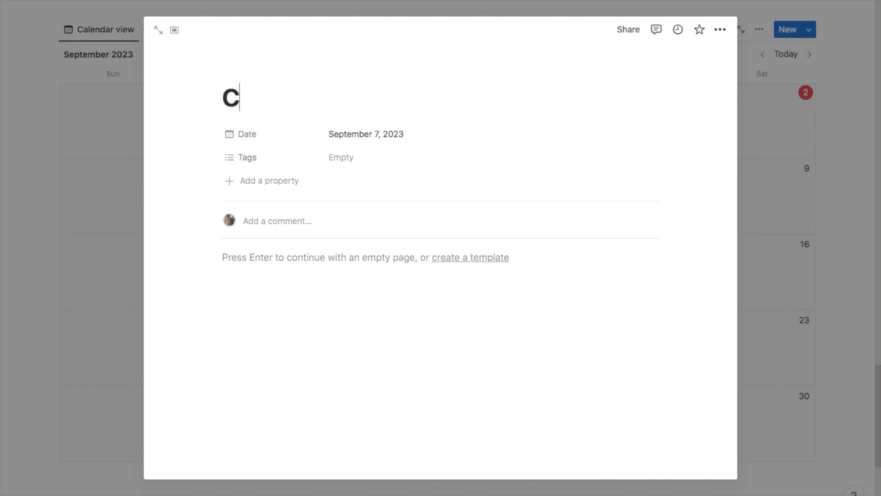
{"action": "type", "text": "offee with Rachel"}
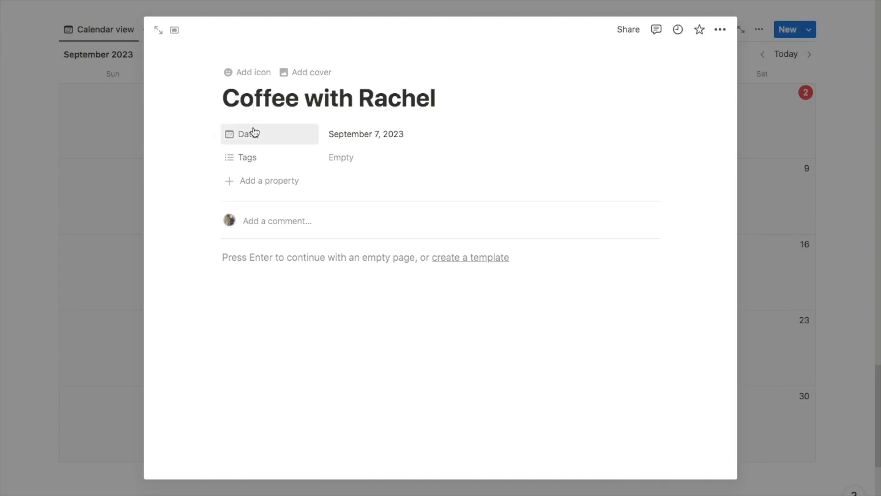
Step: Include a time in the coffee entry's Date and set it to 3 PM
{"action": "left_click", "coordinate": [354, 137]}
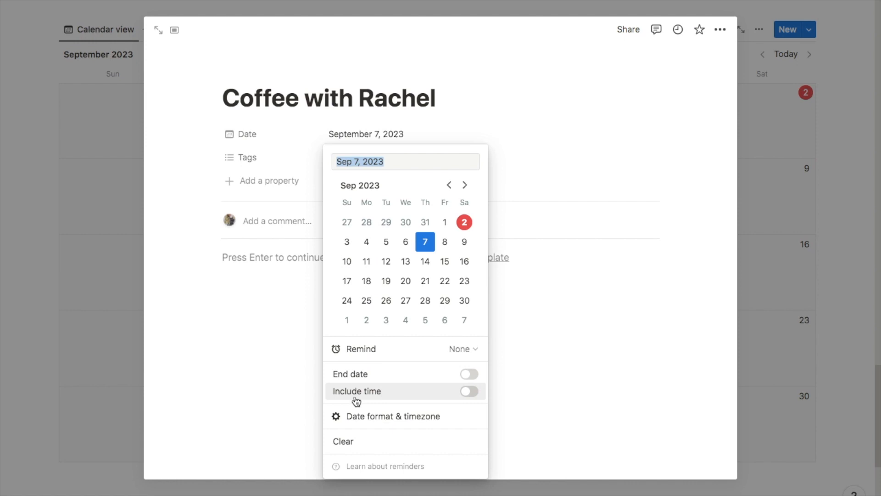
{"action": "left_click", "coordinate": [469, 392]}
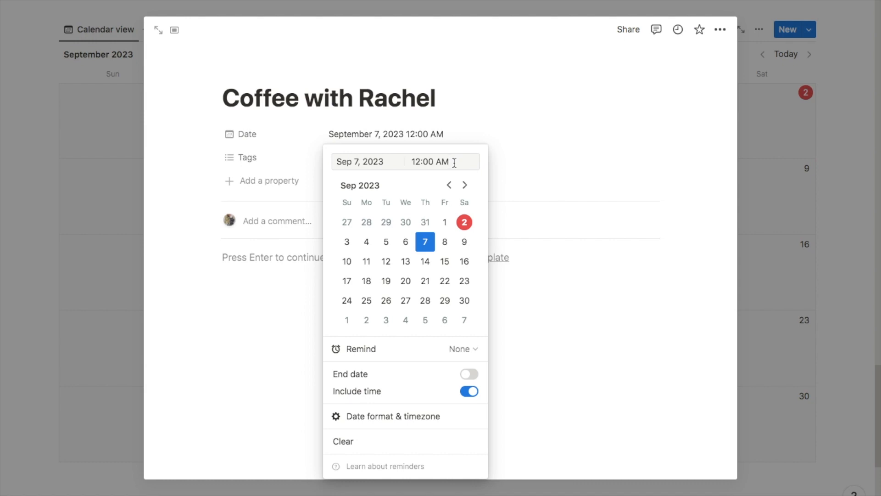
{"action": "key", "text": "BackSpace"}
{"action": "type", "text": "3pm"}
{"action": "left_click", "coordinate": [521, 173]}
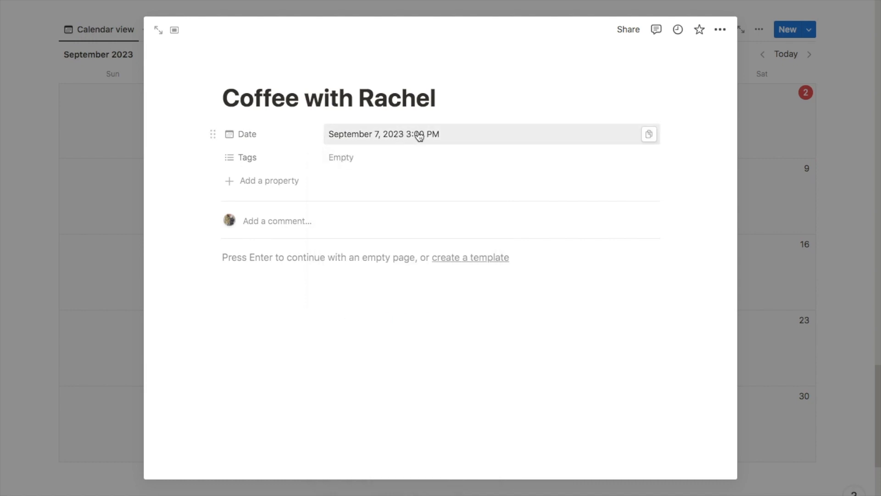
Step: Delete the Tags property from the Calendar database
{"action": "left_click", "coordinate": [238, 159]}
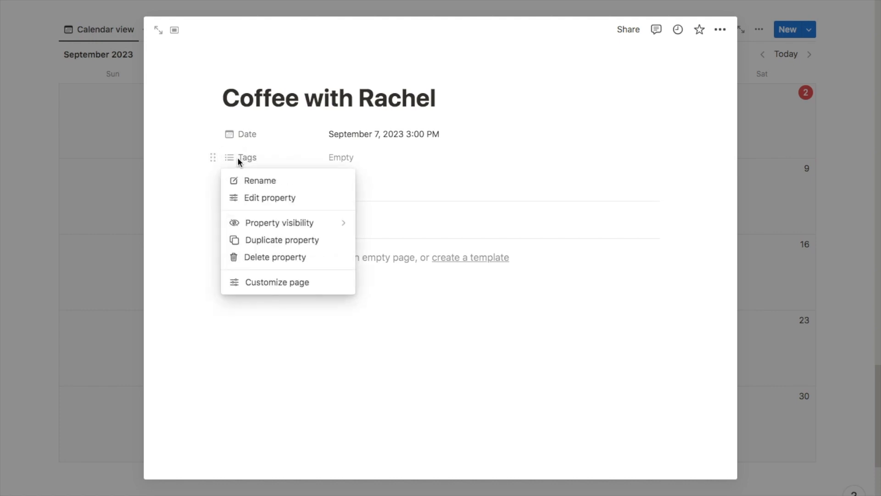
{"action": "left_click", "coordinate": [250, 256]}
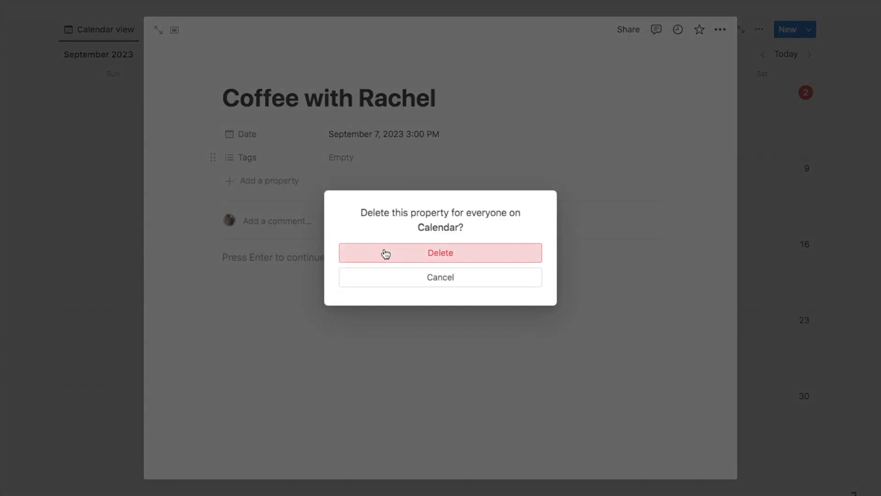
{"action": "left_click", "coordinate": [386, 254]}
Step: Add a text property named Location to the coffee entry and set it to Central Perk
{"action": "left_click", "coordinate": [254, 159]}
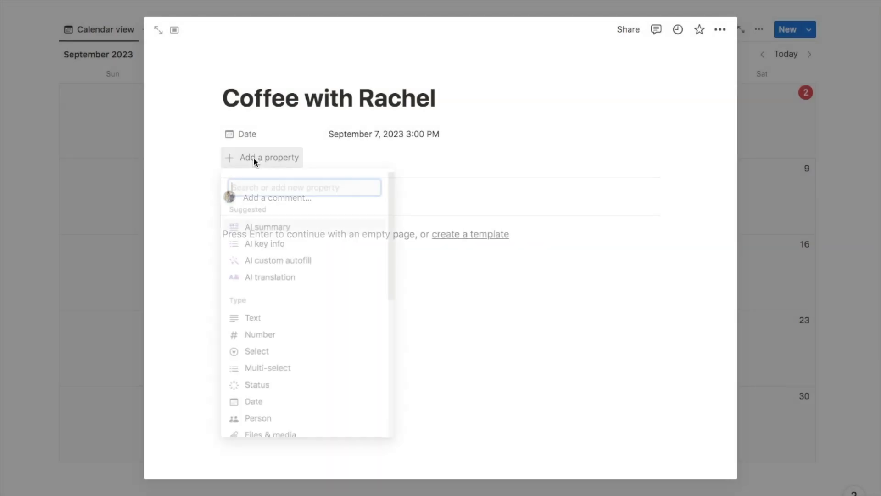
{"action": "type", "text": "text"}
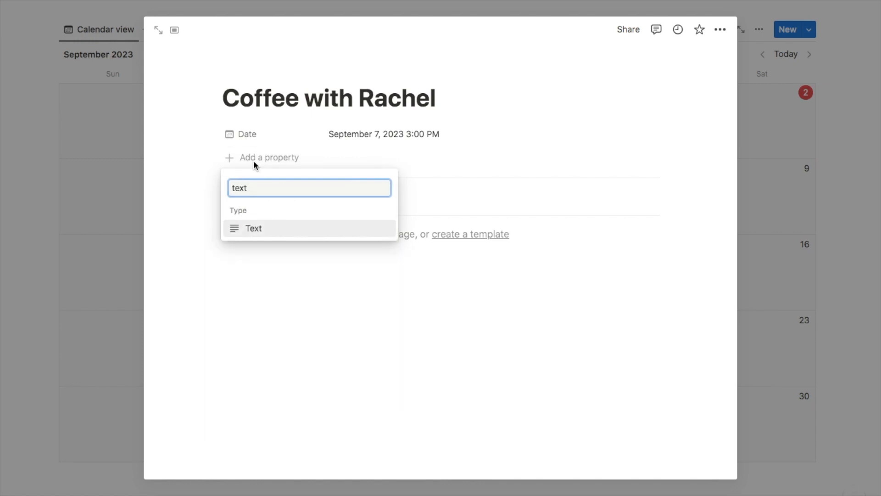
{"action": "left_click", "coordinate": [246, 229]}
{"action": "type", "text": "Location"}
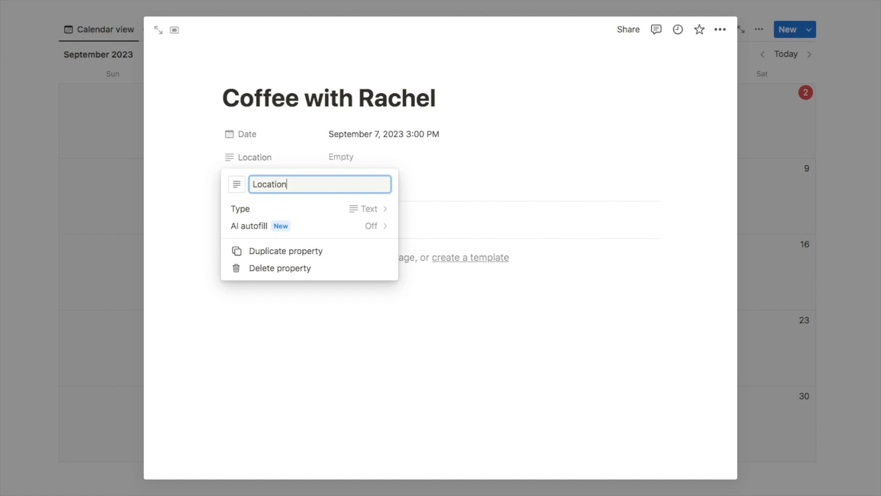
{"action": "left_click", "coordinate": [339, 157]}
{"action": "left_click", "coordinate": [343, 157]}
{"action": "type", "text": "Central Perk"}
{"action": "key", "text": "Return"}
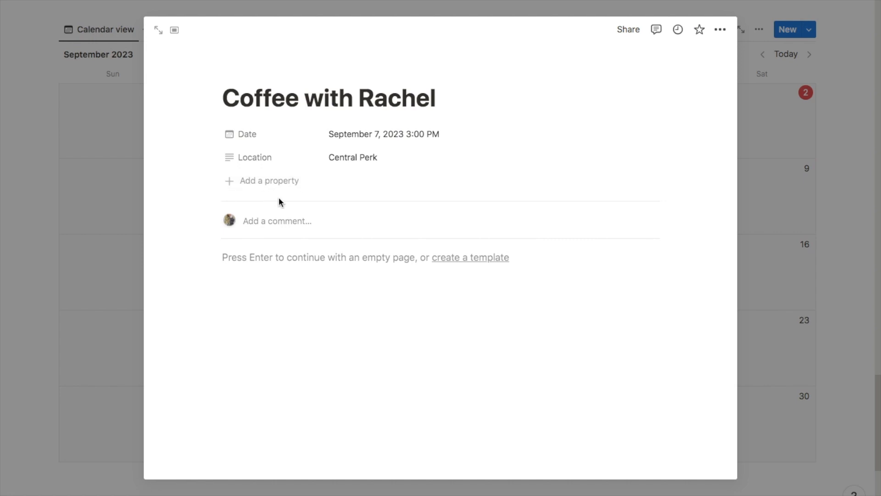
Step: Add a relation property linked to the first Personal CRM database listed, not shown on that database, and name it Person
{"action": "left_click", "coordinate": [250, 182]}
{"action": "type", "text": "rel"}
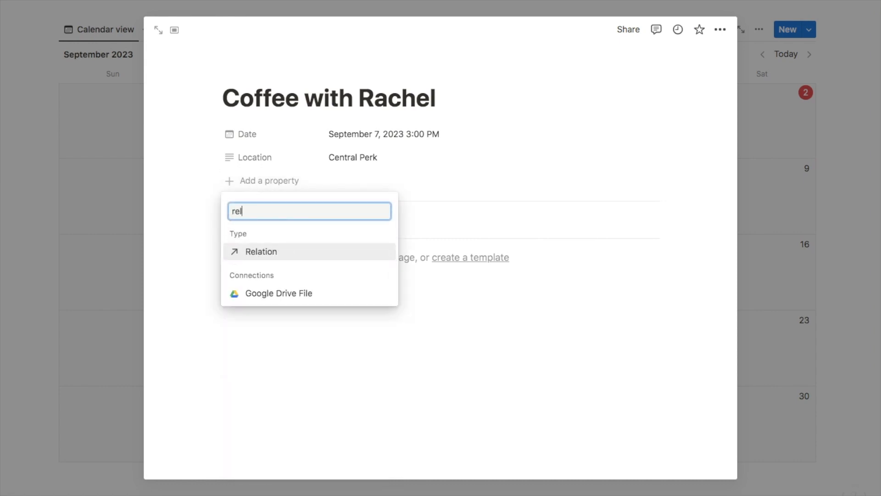
{"action": "left_click", "coordinate": [255, 253]}
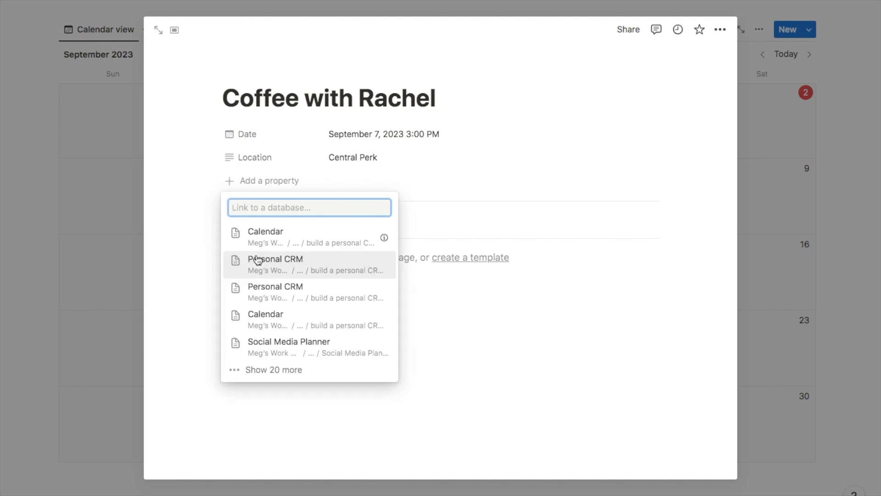
{"action": "left_click", "coordinate": [278, 265]}
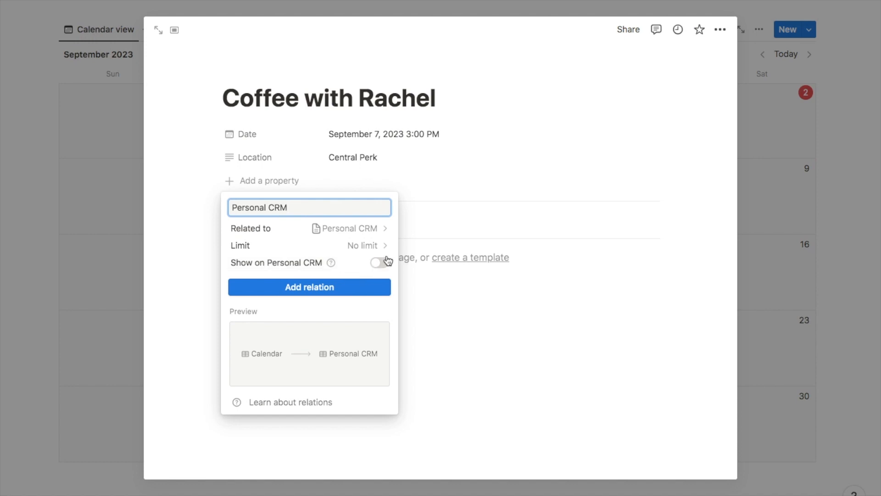
{"action": "left_click", "coordinate": [317, 289]}
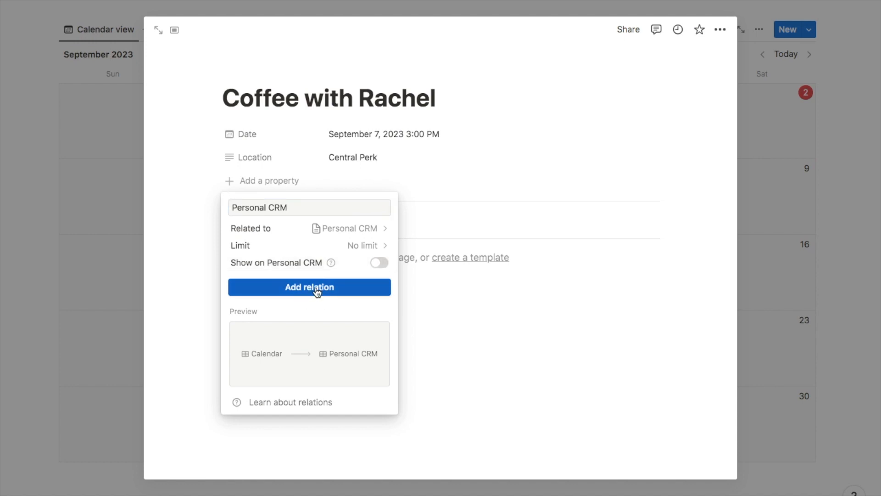
{"action": "left_click_drag", "start_coordinate": [309, 206], "coordinate": [254, 206]}
{"action": "type", "text": "Person"}
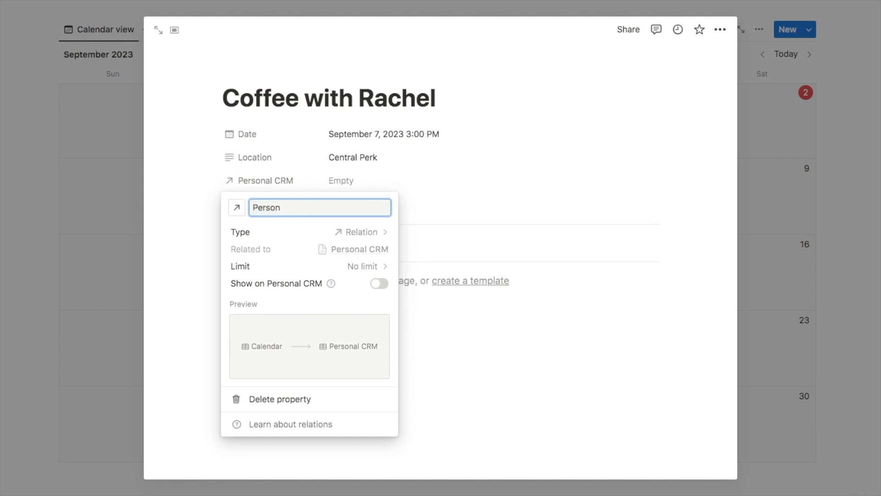
Step: Link the coffee entry's Person property to the matching contact and close the entry
{"action": "left_click", "coordinate": [326, 186]}
{"action": "left_click", "coordinate": [348, 181]}
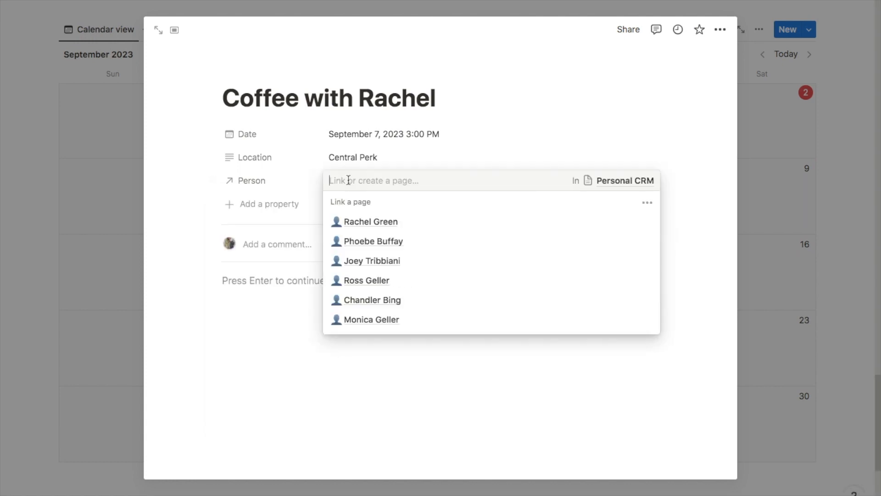
{"action": "left_click", "coordinate": [378, 223]}
{"action": "left_click", "coordinate": [453, 116]}
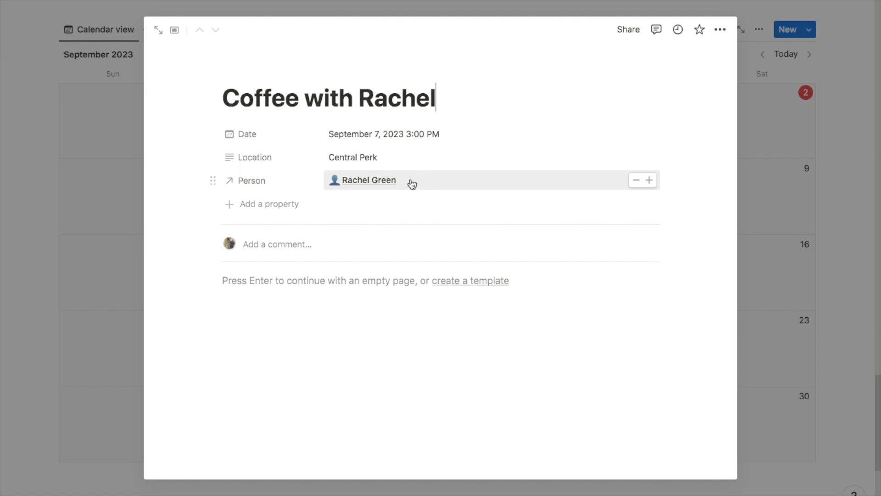
{"action": "left_click", "coordinate": [649, 180]}
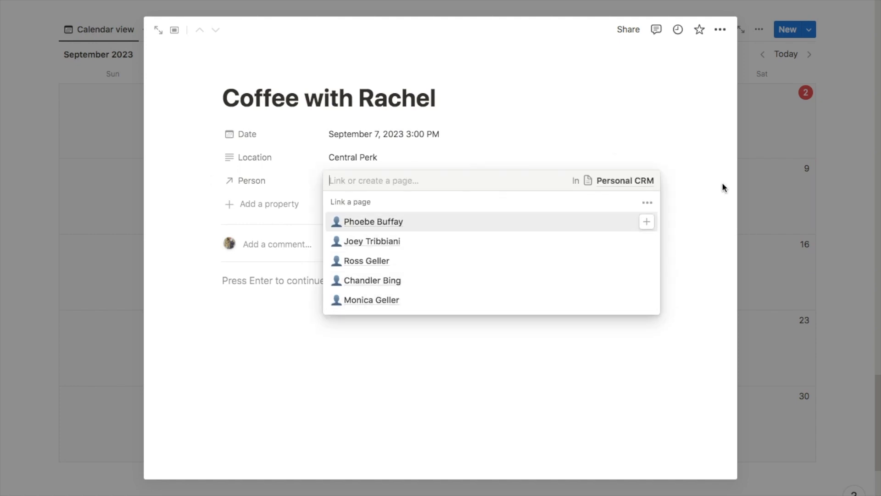
{"action": "left_click", "coordinate": [707, 165]}
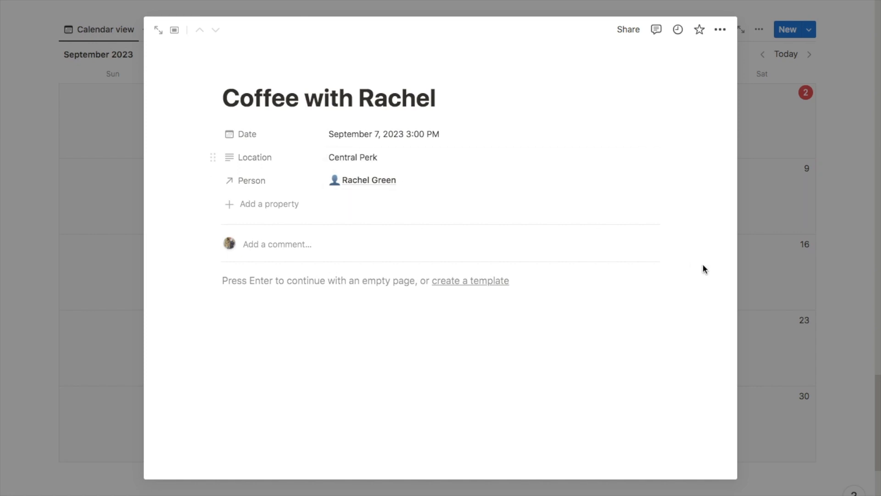
{"action": "left_click", "coordinate": [822, 252]}
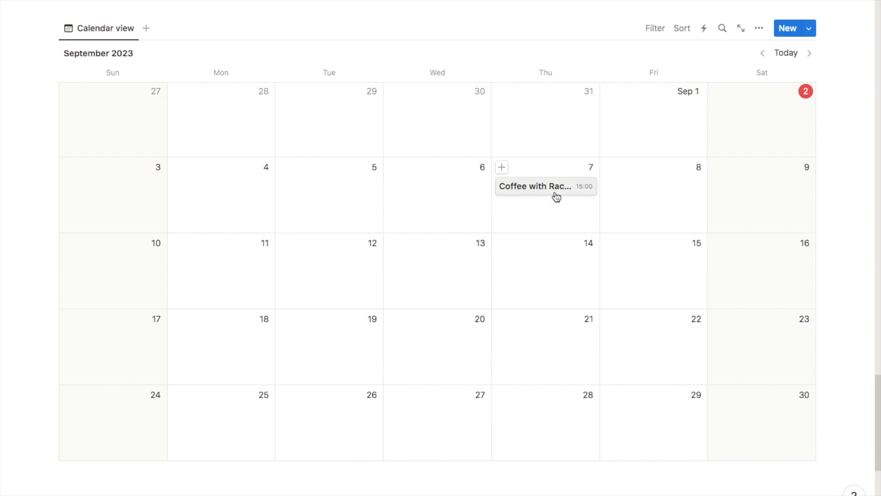
Step: Show the Location and Person properties on the calendar view's cards, with Person placed above Location
{"action": "left_click", "coordinate": [758, 30]}
{"action": "left_click", "coordinate": [688, 128]}
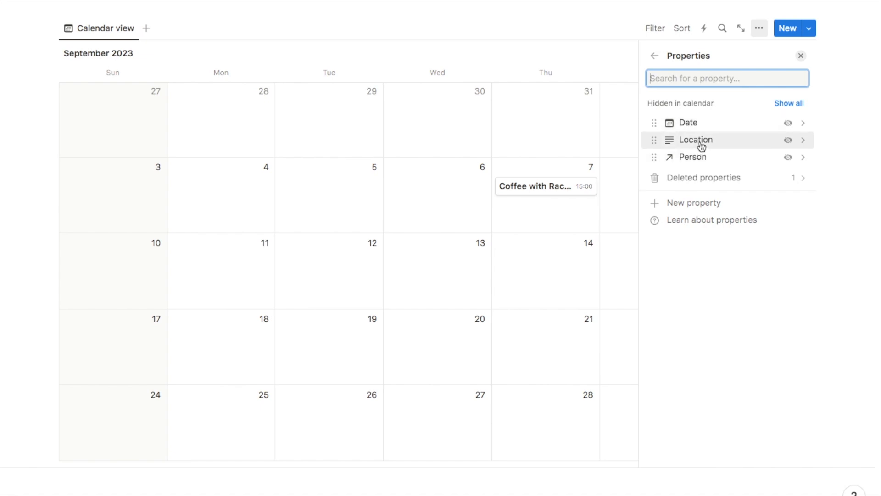
{"action": "left_click", "coordinate": [788, 140]}
{"action": "left_click", "coordinate": [788, 180]}
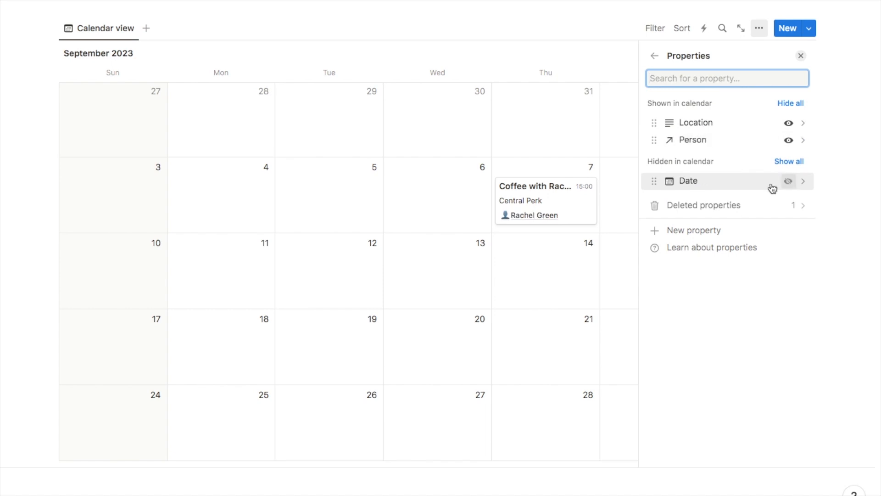
{"action": "left_click_drag", "start_coordinate": [691, 127], "coordinate": [689, 144]}
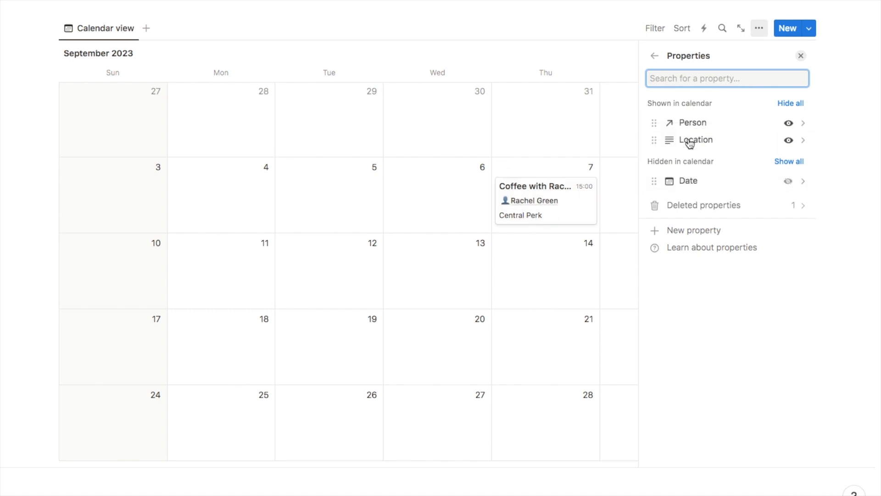
{"action": "left_click", "coordinate": [802, 58]}
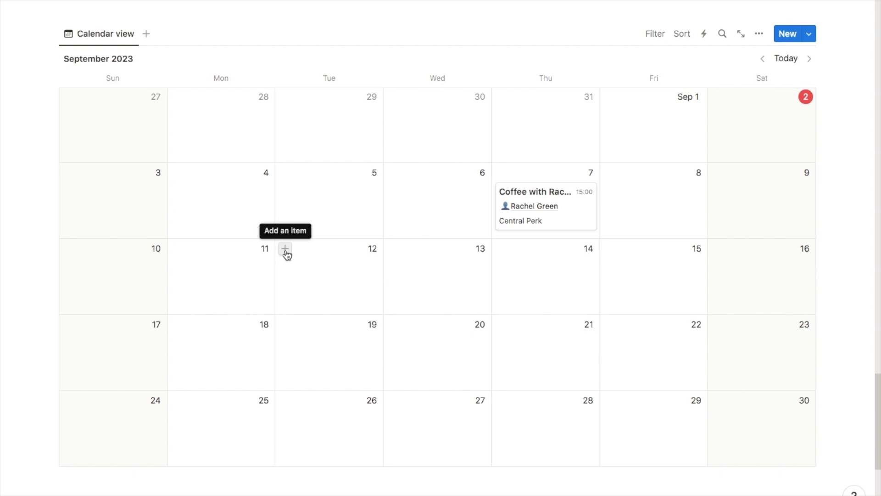
Step: Add a September 12 entry at 20:00 titled "Game Night w/" the contact's first name, with that contact's apartment as Location and the contact linked as Person
{"action": "left_click", "coordinate": [286, 252]}
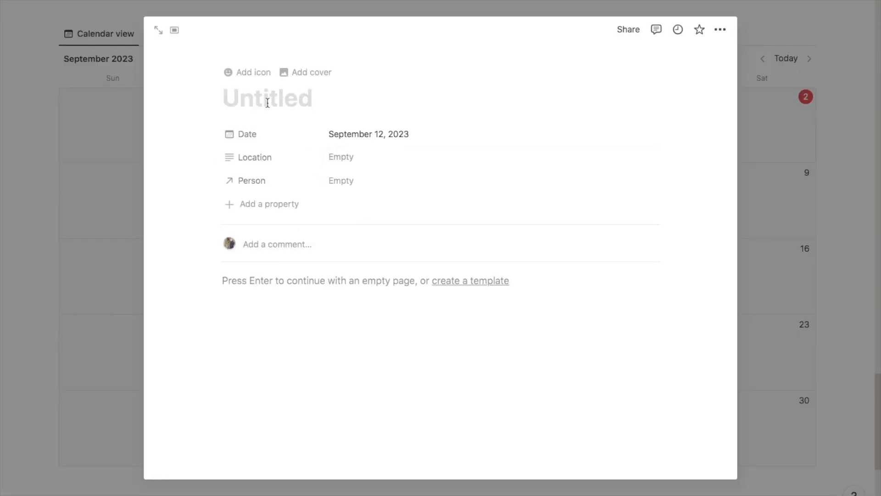
{"action": "type", "text": "Game Night w/ Monica"}
{"action": "left_click", "coordinate": [346, 160]}
{"action": "type", "text": "Monica's Apartment"}
{"action": "key", "text": "Return"}
{"action": "left_click", "coordinate": [352, 186]}
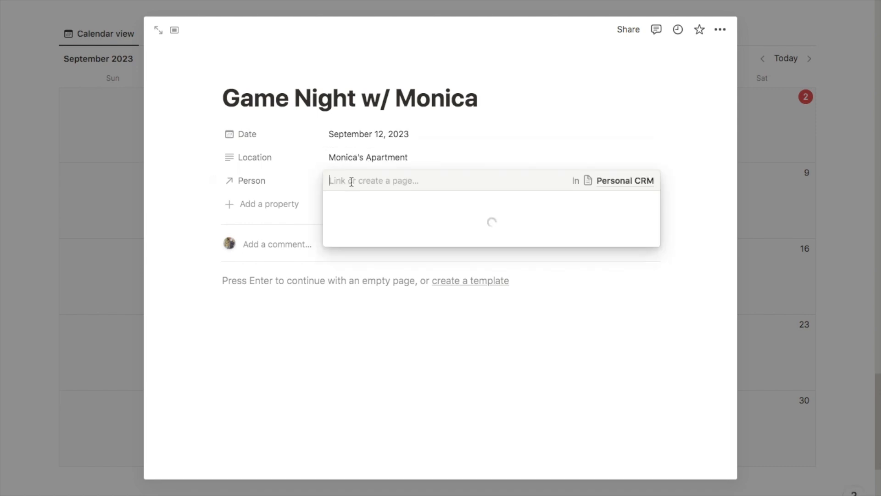
{"action": "left_click", "coordinate": [372, 324]}
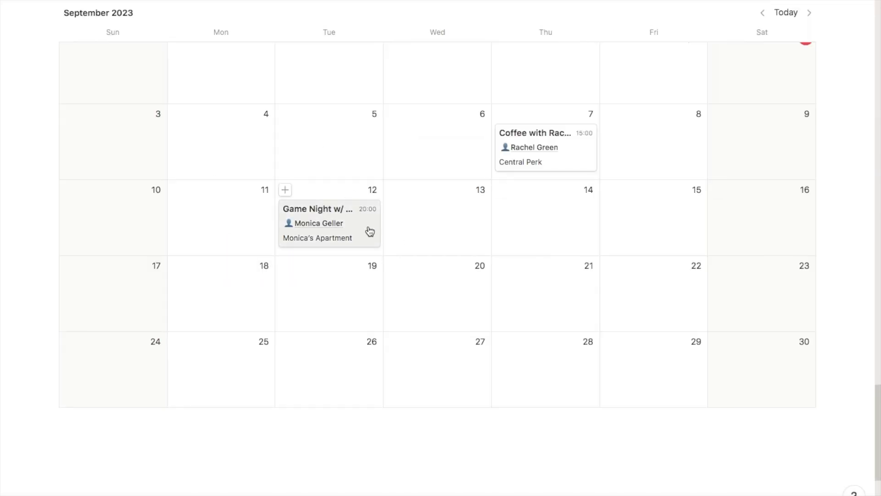
{"action": "scroll", "coordinate": [359, 367], "scroll_direction": "up", "scroll_amount": 10}
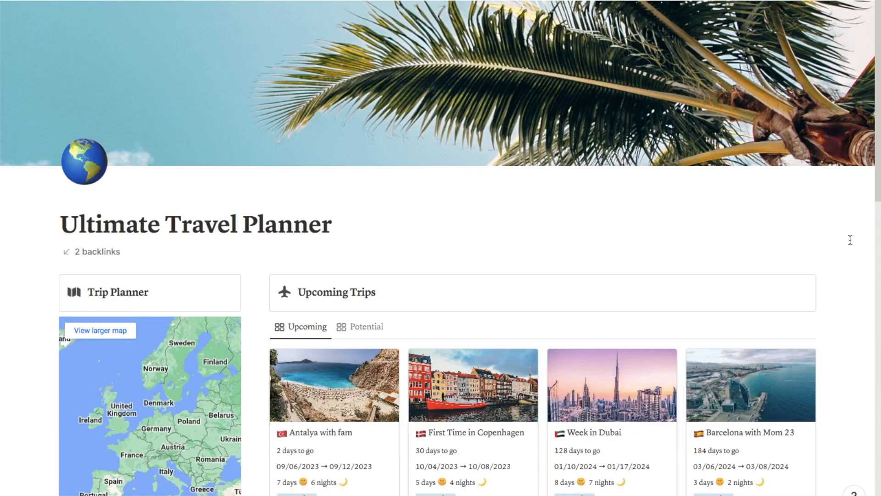
{"action": "scroll", "coordinate": [850, 240], "scroll_direction": "down", "scroll_amount": 5}
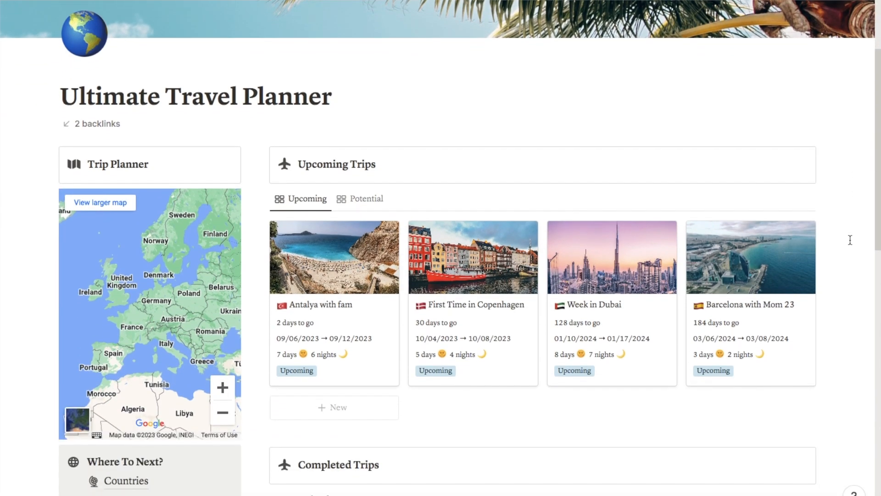
{"action": "scroll", "coordinate": [850, 239], "scroll_direction": "down", "scroll_amount": 5}
{"action": "scroll", "coordinate": [849, 240], "scroll_direction": "down", "scroll_amount": 3}
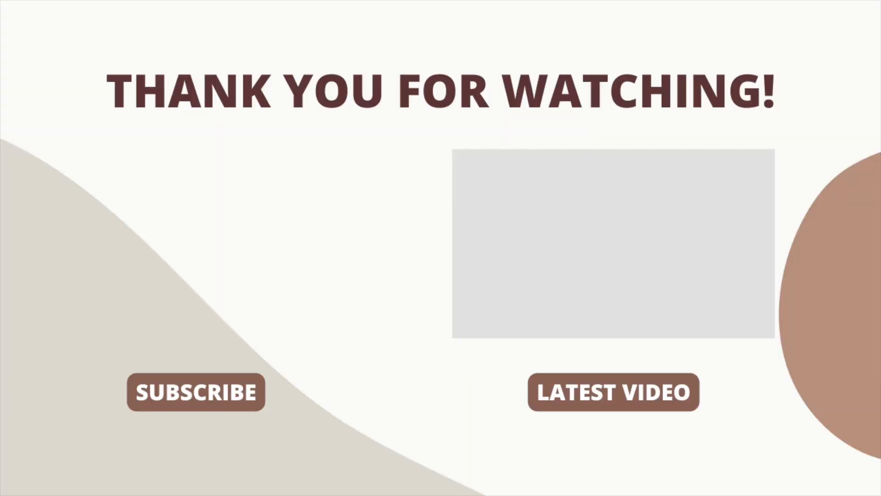